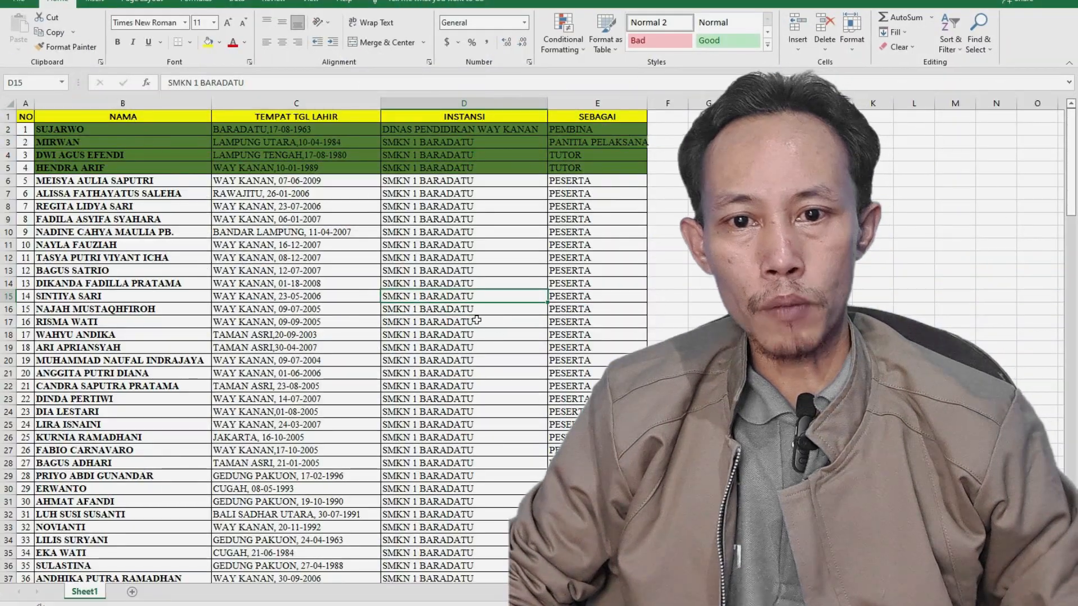
- Look through the list of names, birth details, institutions and roles on Sheet1 from the header to the last record
{"action": "scroll", "coordinate": [485, 367], "scroll_direction": "down", "scroll_amount": 8}
{"action": "scroll", "coordinate": [485, 368], "scroll_direction": "up", "scroll_amount": 8}
{"action": "scroll", "coordinate": [486, 371], "scroll_direction": "down", "scroll_amount": 20}
{"action": "scroll", "coordinate": [487, 376], "scroll_direction": "down", "scroll_amount": 4}
{"action": "scroll", "coordinate": [486, 385], "scroll_direction": "up", "scroll_amount": 8}
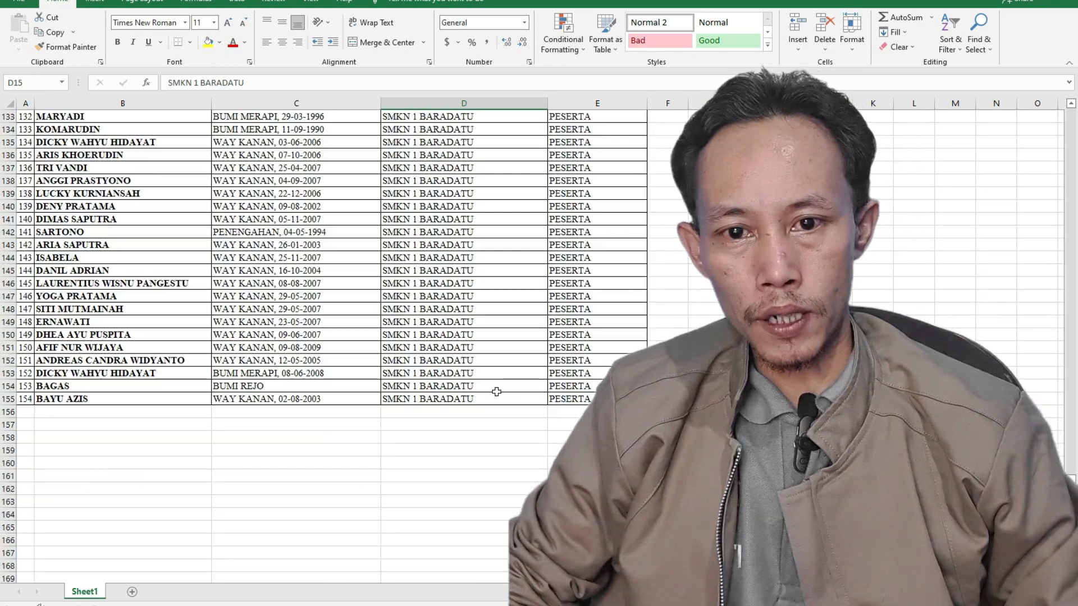
{"action": "scroll", "coordinate": [152, 402], "scroll_direction": "up", "scroll_amount": 20}
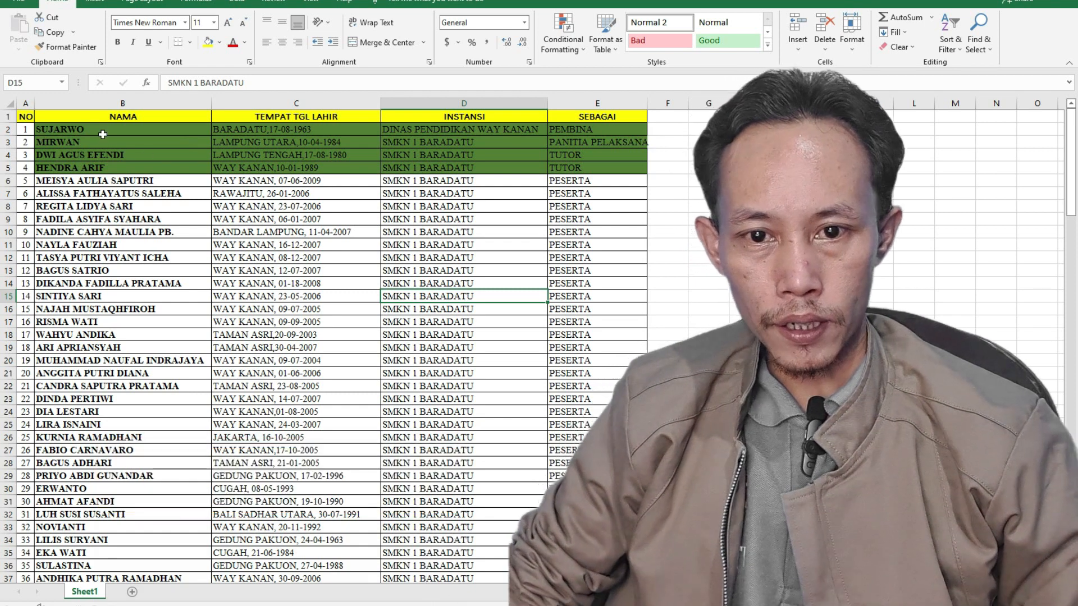
{"action": "scroll", "coordinate": [179, 364], "scroll_direction": "down", "scroll_amount": 20}
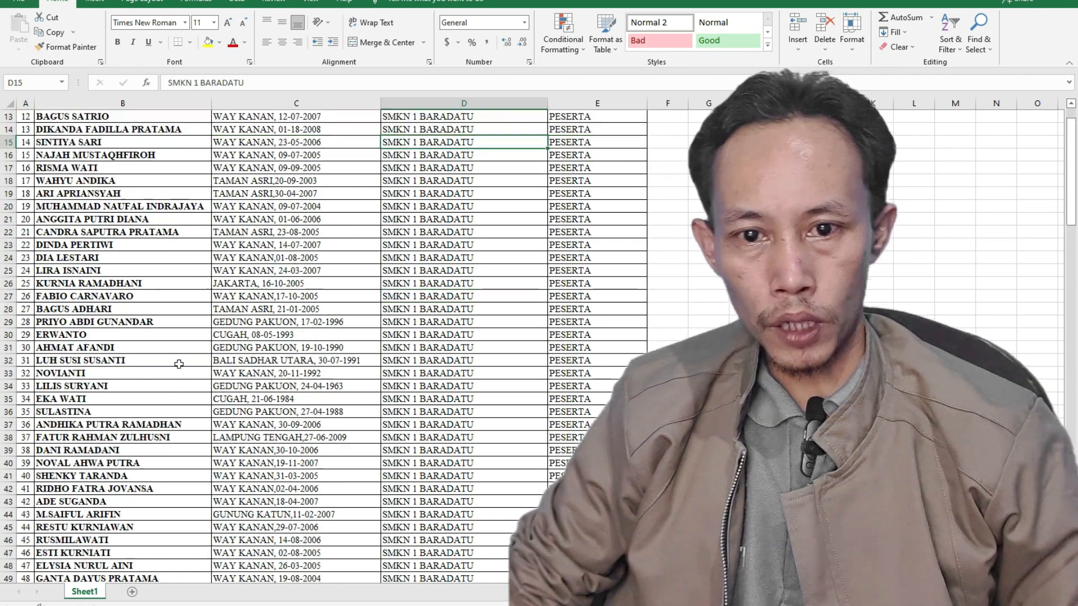
{"action": "scroll", "coordinate": [179, 364], "scroll_direction": "down", "scroll_amount": 8}
{"action": "scroll", "coordinate": [179, 364], "scroll_direction": "up", "scroll_amount": 20}
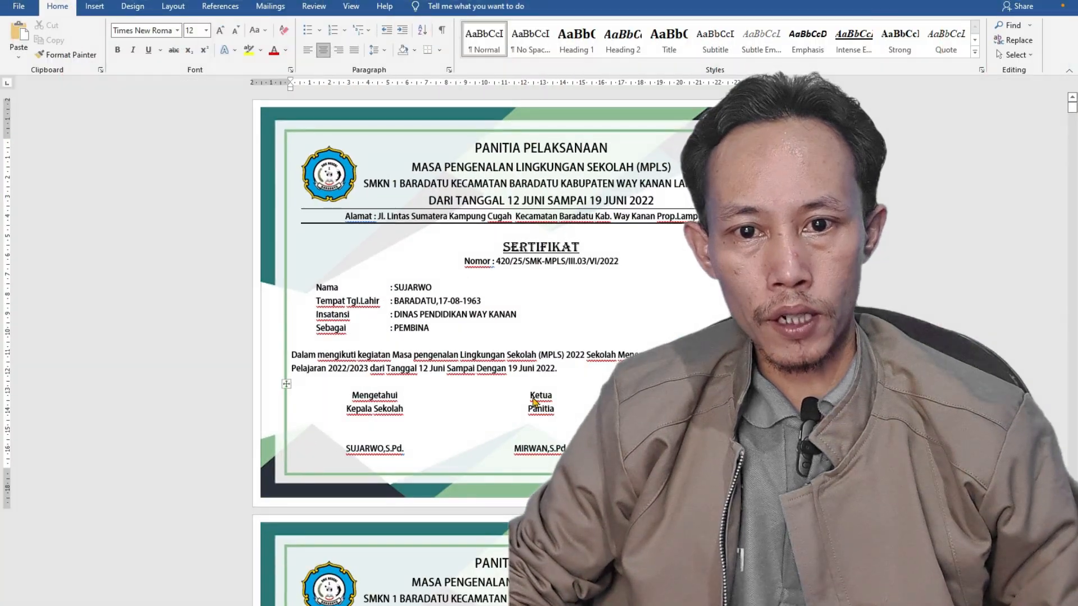
- Look through the merged MPLS certificates in the Word document, checking the name, birth details, institution and role on each
{"action": "scroll", "coordinate": [533, 400], "scroll_direction": "down", "scroll_amount": 10}
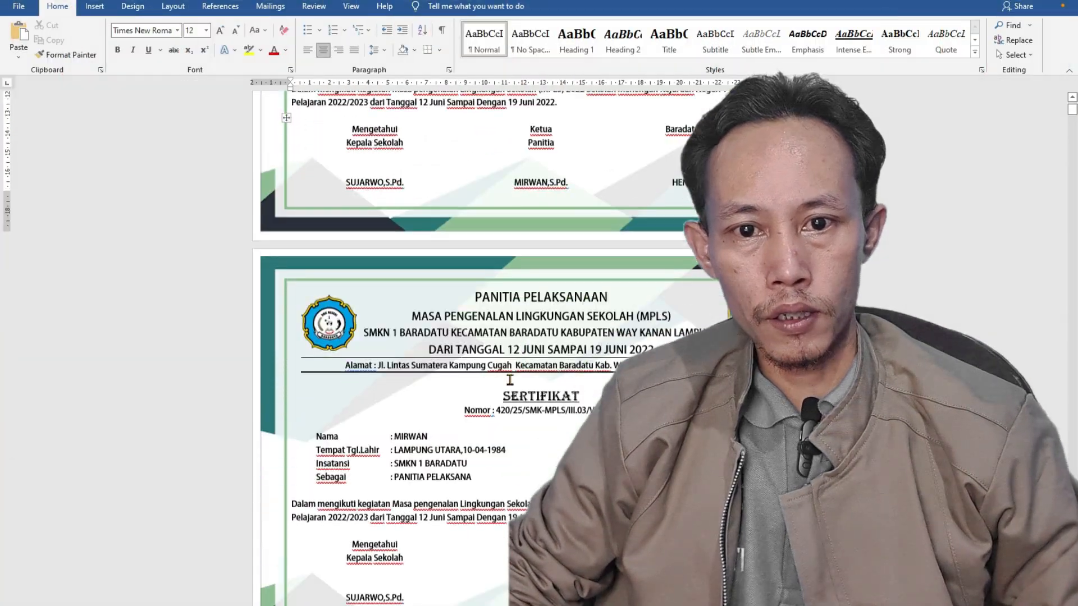
{"action": "scroll", "coordinate": [470, 428], "scroll_direction": "down", "scroll_amount": 20}
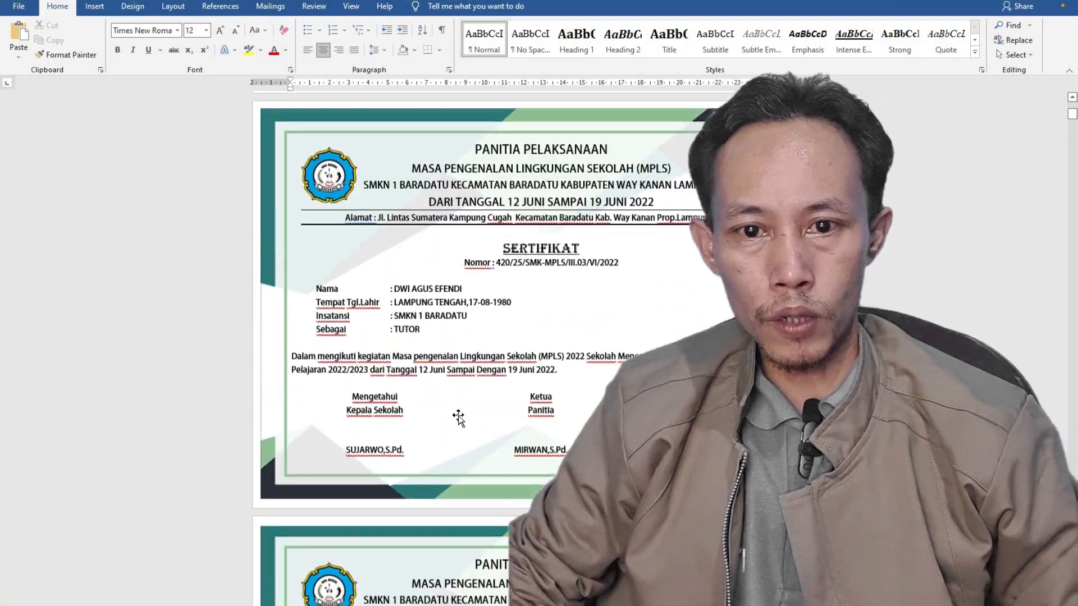
{"action": "scroll", "coordinate": [450, 397], "scroll_direction": "down", "scroll_amount": 20}
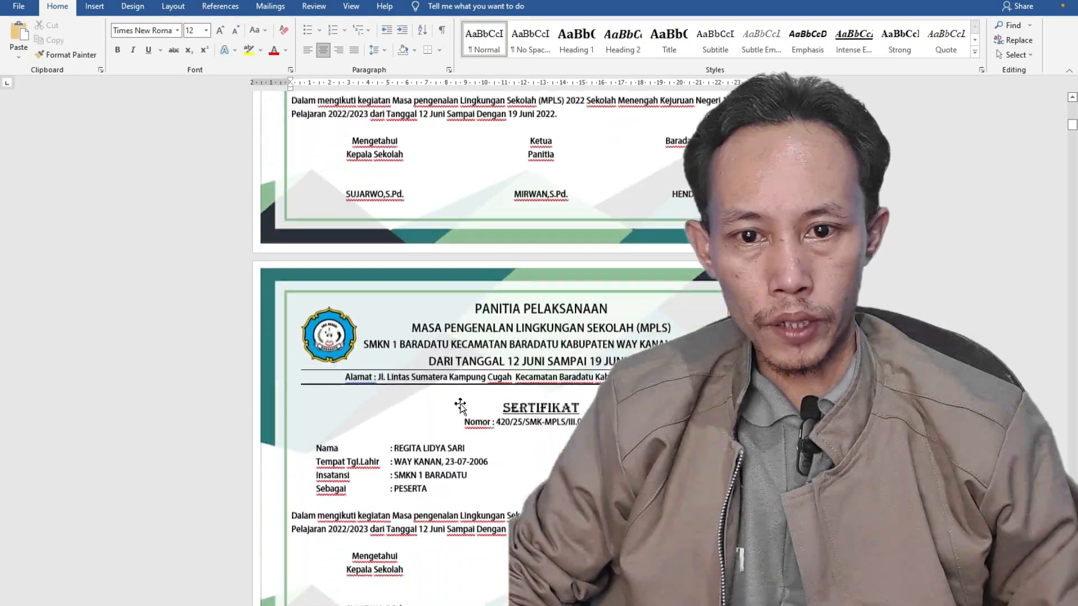
{"action": "scroll", "coordinate": [488, 419], "scroll_direction": "down", "scroll_amount": 20}
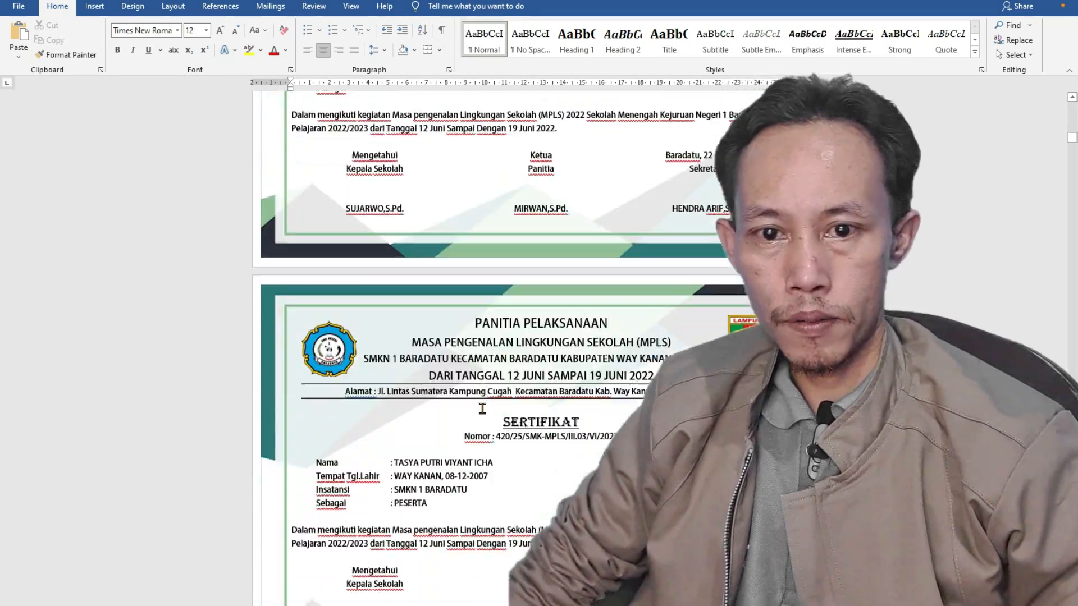
{"action": "scroll", "coordinate": [488, 427], "scroll_direction": "down", "scroll_amount": 20}
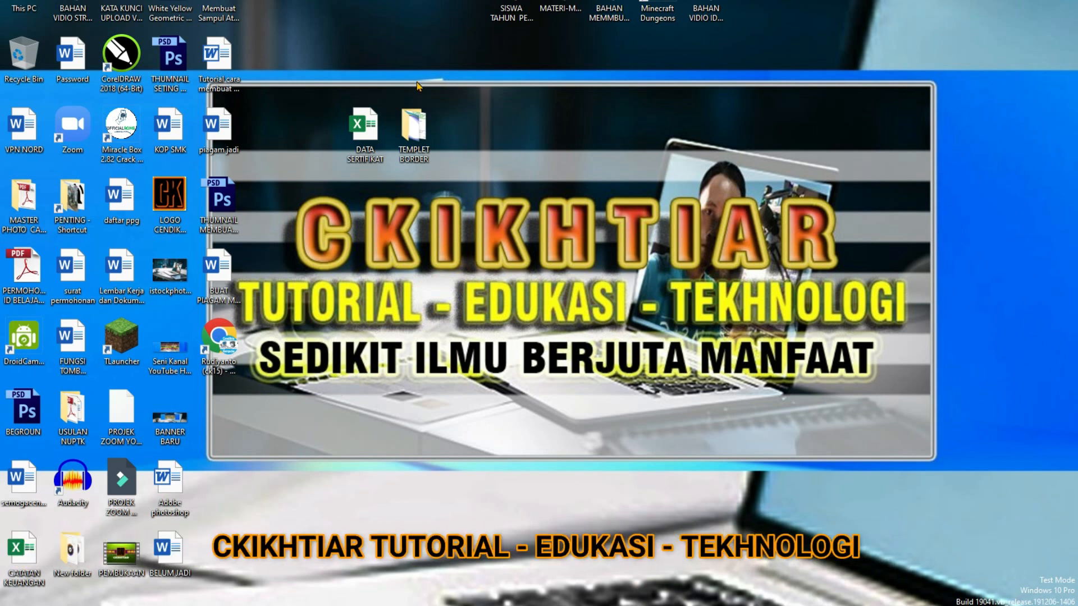
- Open the "piagam jadi" document from the desktop and preview its pages for printing
{"action": "double_click", "coordinate": [219, 140]}
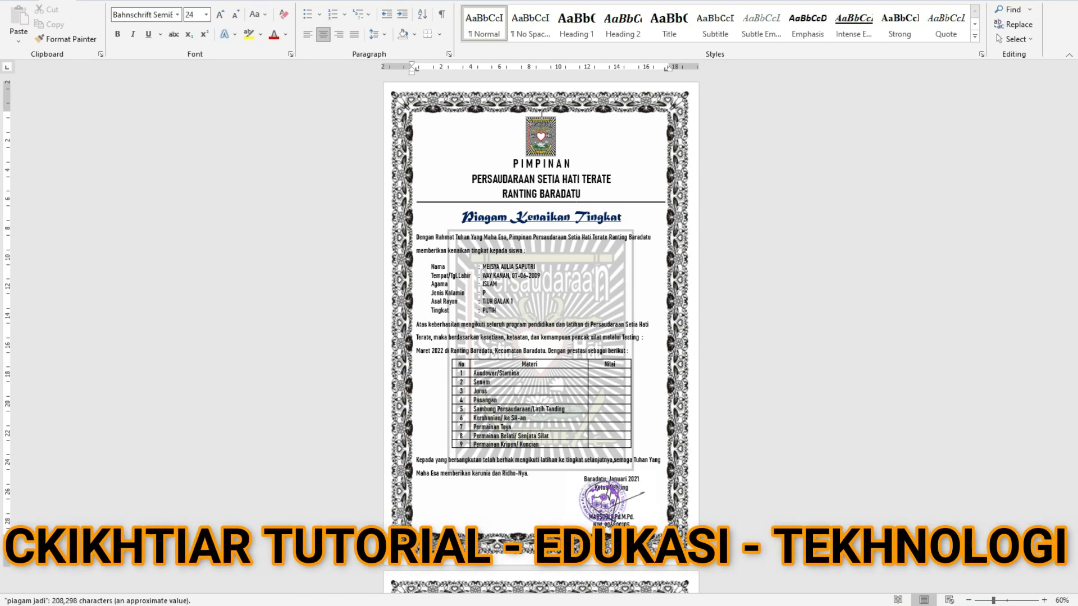
{"action": "key", "text": "ctrl+p"}
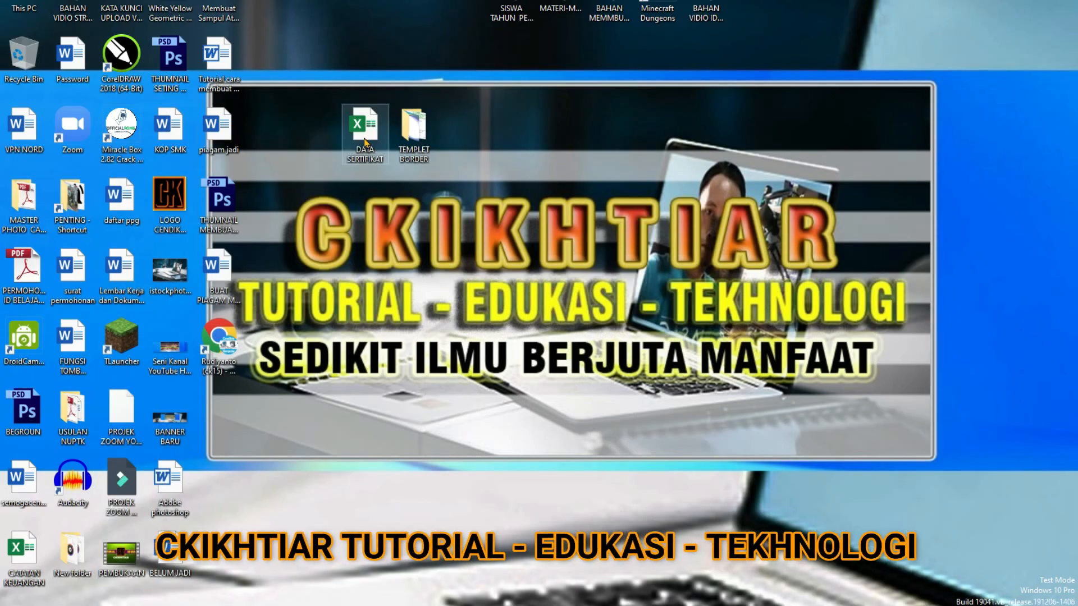
- Open the DATA SERTIFIKAT workbook in Excel and examine its participant records from the first row to the last
{"action": "left_click", "coordinate": [365, 141]}
{"action": "double_click", "coordinate": [365, 140]}
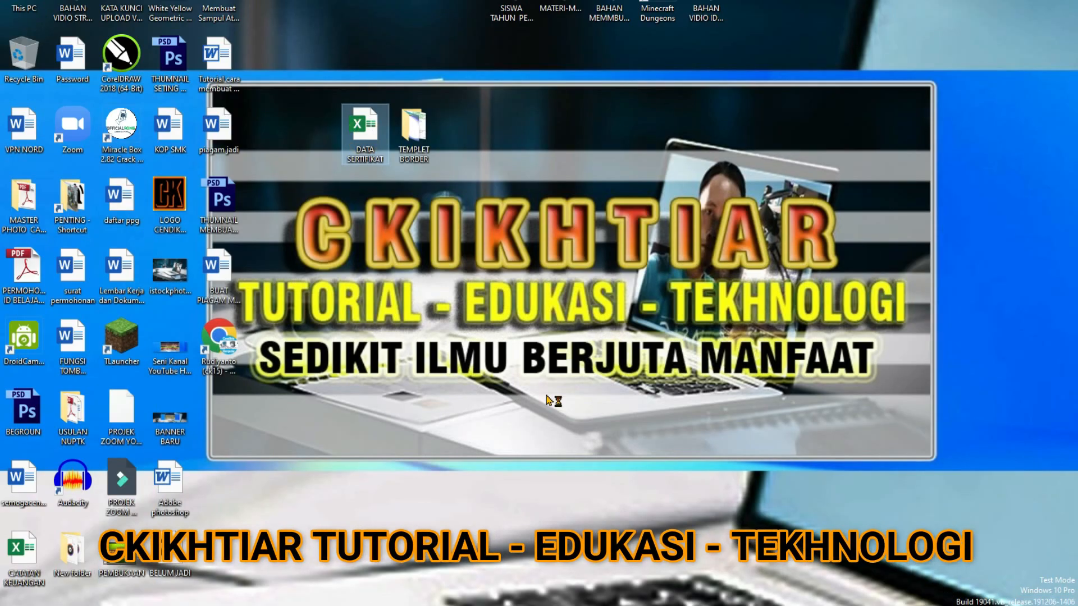
{"action": "scroll", "coordinate": [471, 376], "scroll_direction": "down", "scroll_amount": 10}
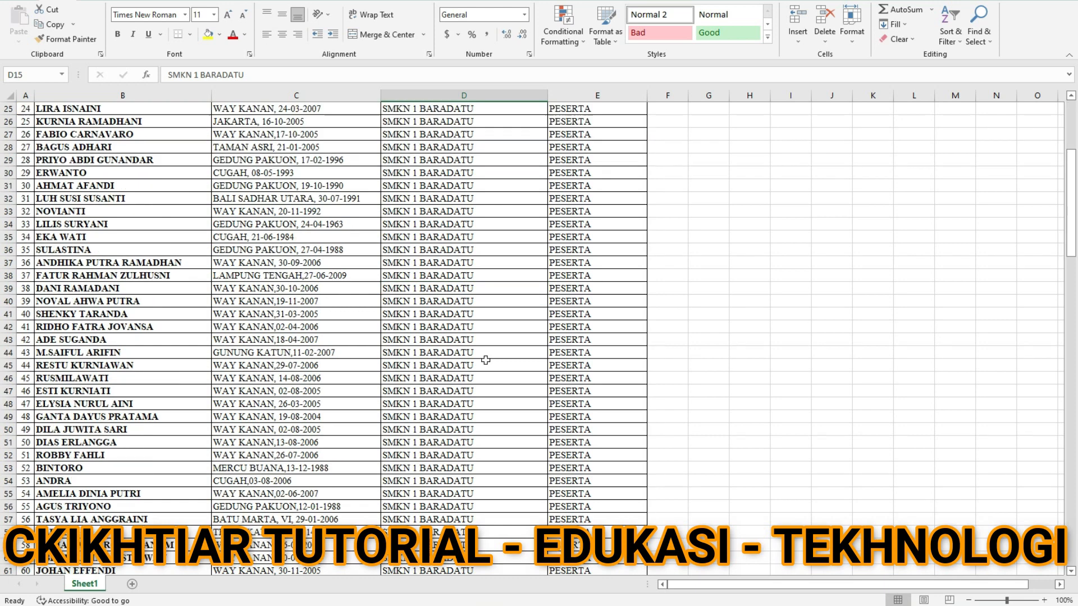
{"action": "scroll", "coordinate": [486, 361], "scroll_direction": "up", "scroll_amount": 10}
{"action": "scroll", "coordinate": [486, 360], "scroll_direction": "down", "scroll_amount": 20}
{"action": "scroll", "coordinate": [486, 362], "scroll_direction": "down", "scroll_amount": 20}
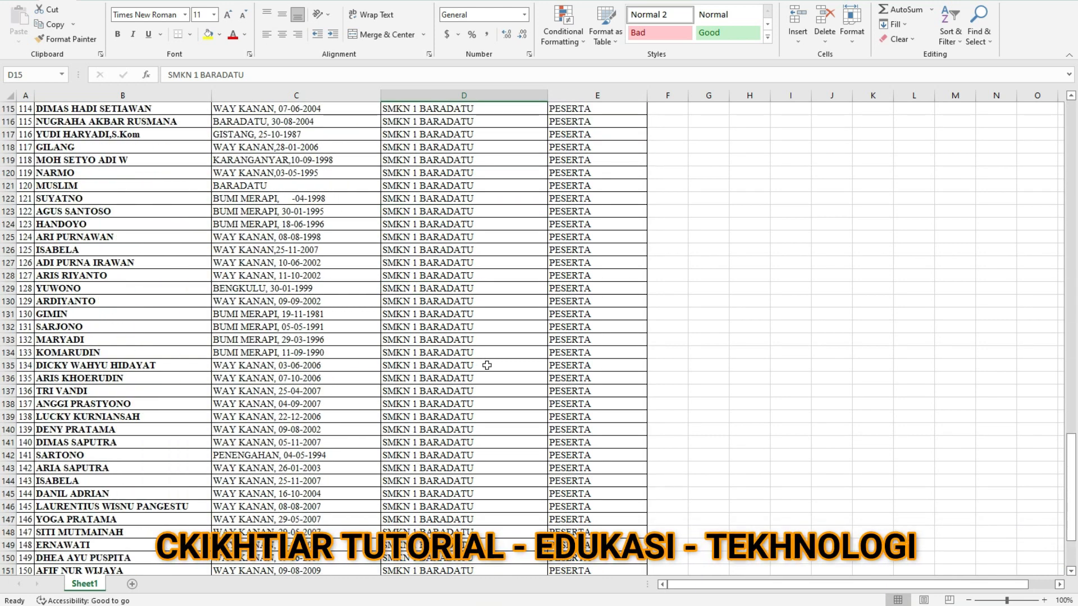
{"action": "scroll", "coordinate": [487, 370], "scroll_direction": "up", "scroll_amount": 13}
{"action": "scroll", "coordinate": [266, 393], "scroll_direction": "up", "scroll_amount": 20}
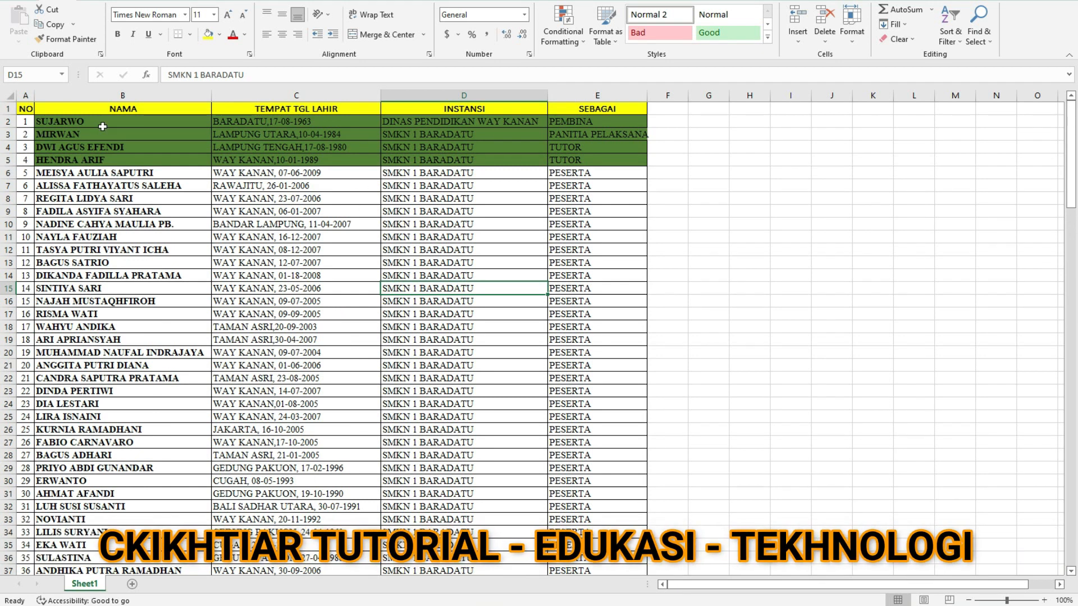
{"action": "scroll", "coordinate": [179, 356], "scroll_direction": "down", "scroll_amount": 20}
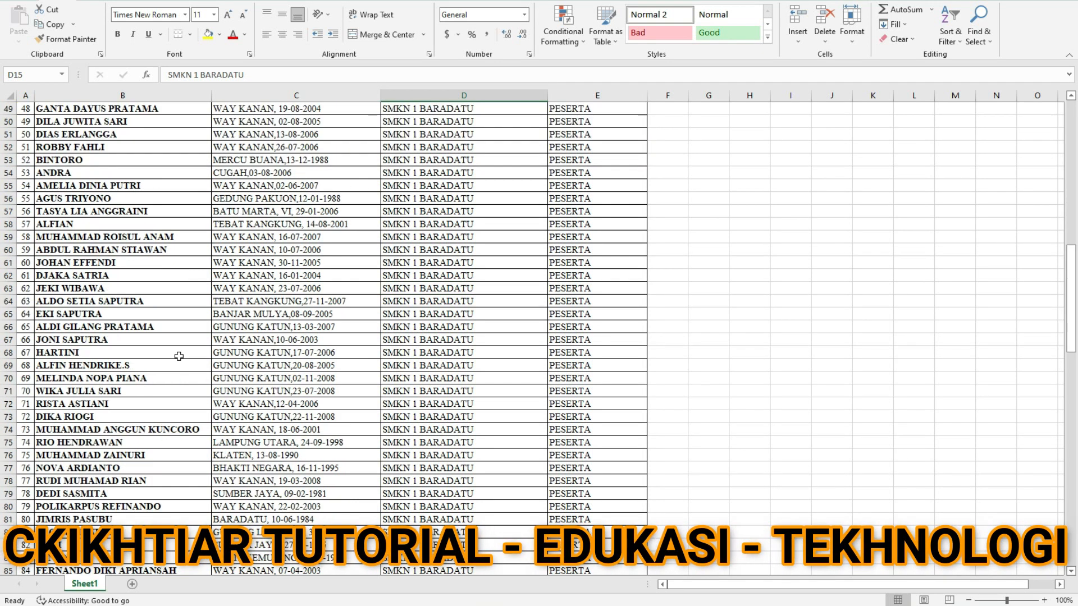
{"action": "scroll", "coordinate": [179, 355], "scroll_direction": "down", "scroll_amount": 8}
{"action": "scroll", "coordinate": [179, 356], "scroll_direction": "up", "scroll_amount": 11}
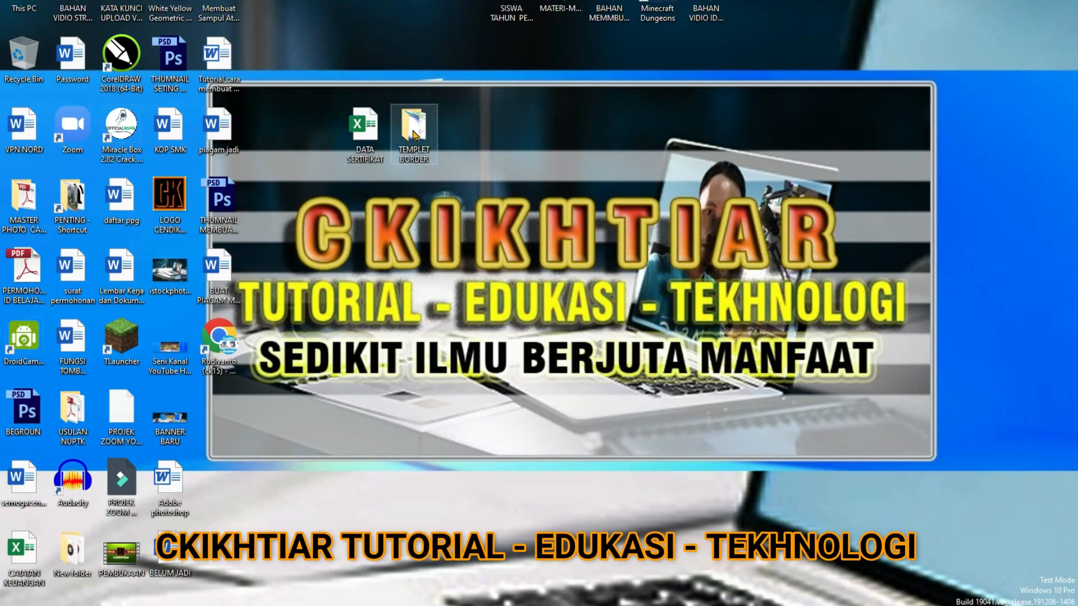
- Open the TEMPLET BORDER folder to view the certificate background images, and minimize it again
{"action": "double_click", "coordinate": [419, 135]}
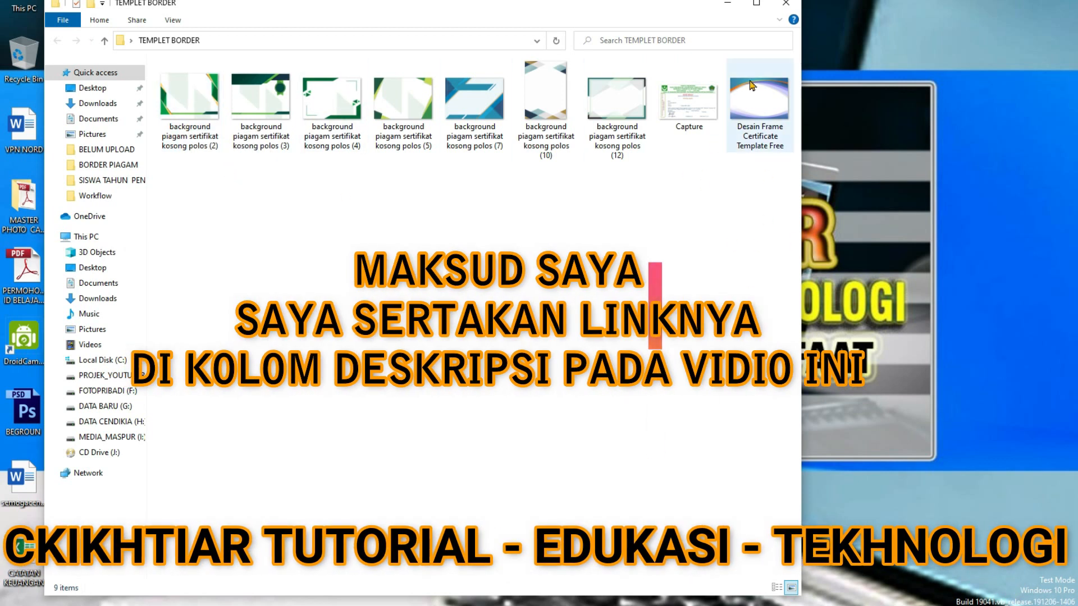
{"action": "left_click", "coordinate": [727, 4]}
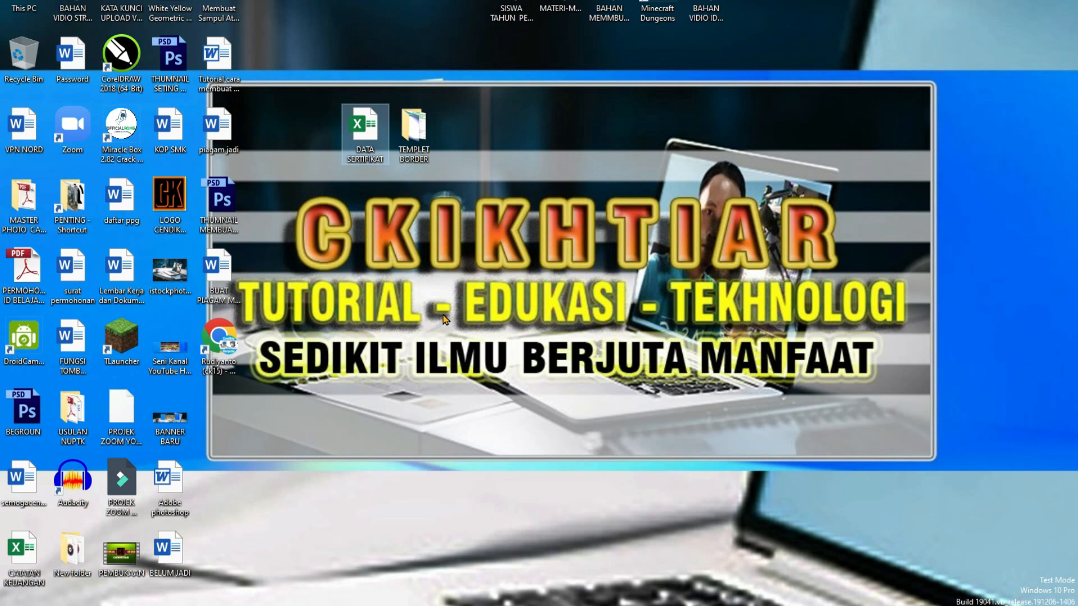
{"action": "double_click", "coordinate": [386, 162]}
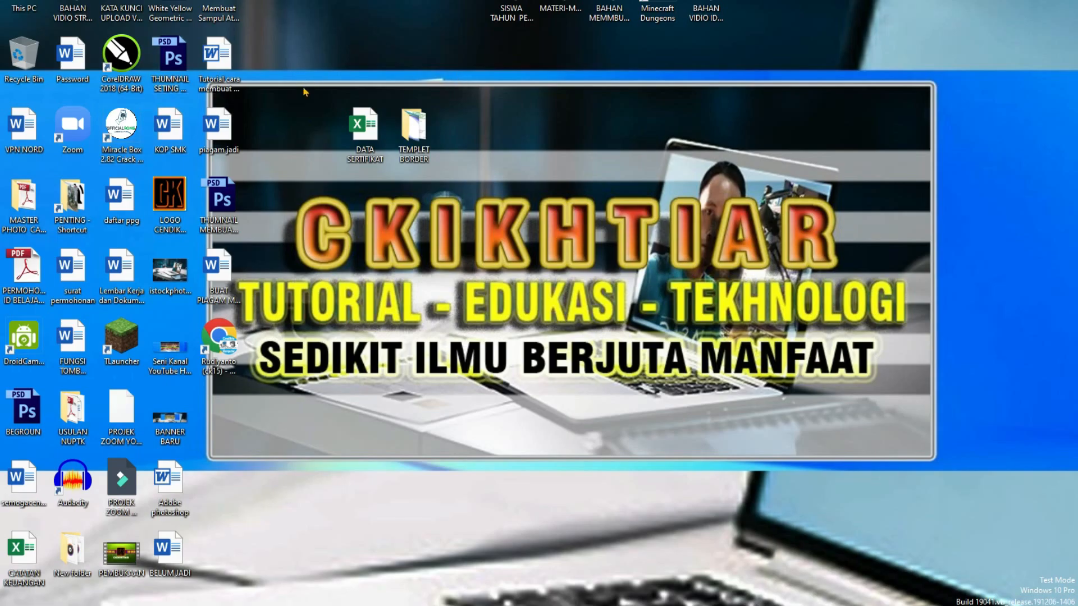
- Launch Word, enlarge its window to full screen and create a blank document
{"action": "left_click", "coordinate": [15, 604]}
{"action": "scroll", "coordinate": [93, 517], "scroll_direction": "down", "scroll_amount": 2}
{"action": "scroll", "coordinate": [306, 540], "scroll_direction": "down", "scroll_amount": 1}
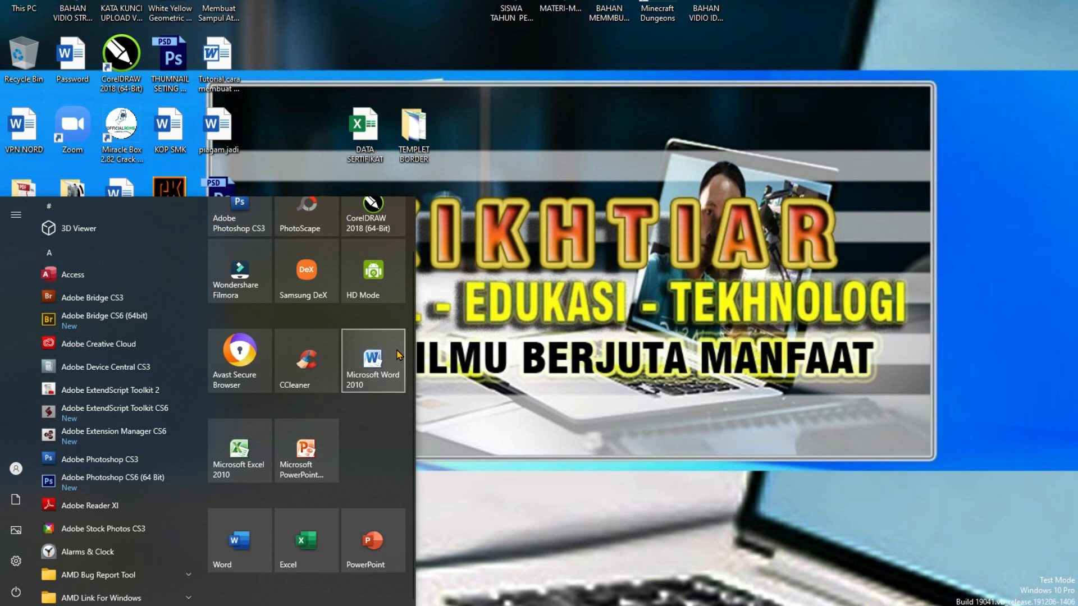
{"action": "left_click", "coordinate": [237, 534]}
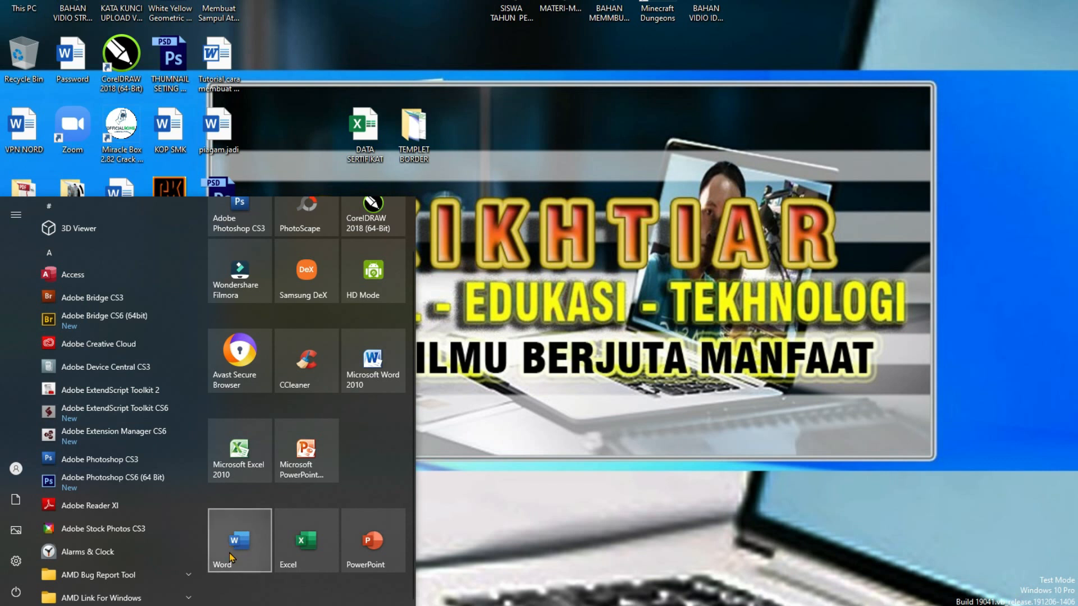
{"action": "left_click", "coordinate": [230, 556]}
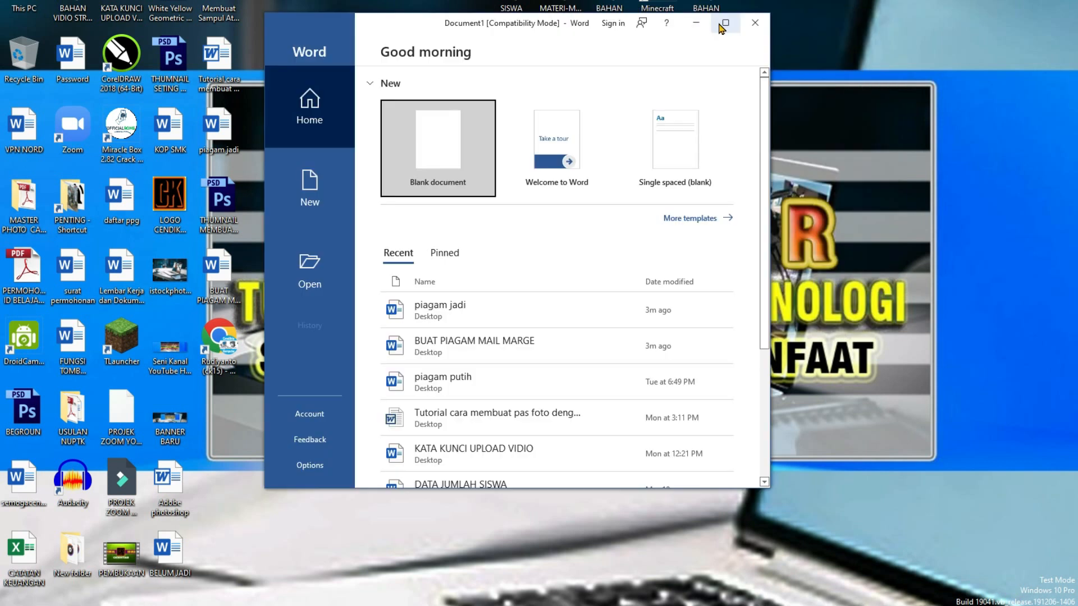
{"action": "left_click", "coordinate": [720, 26]}
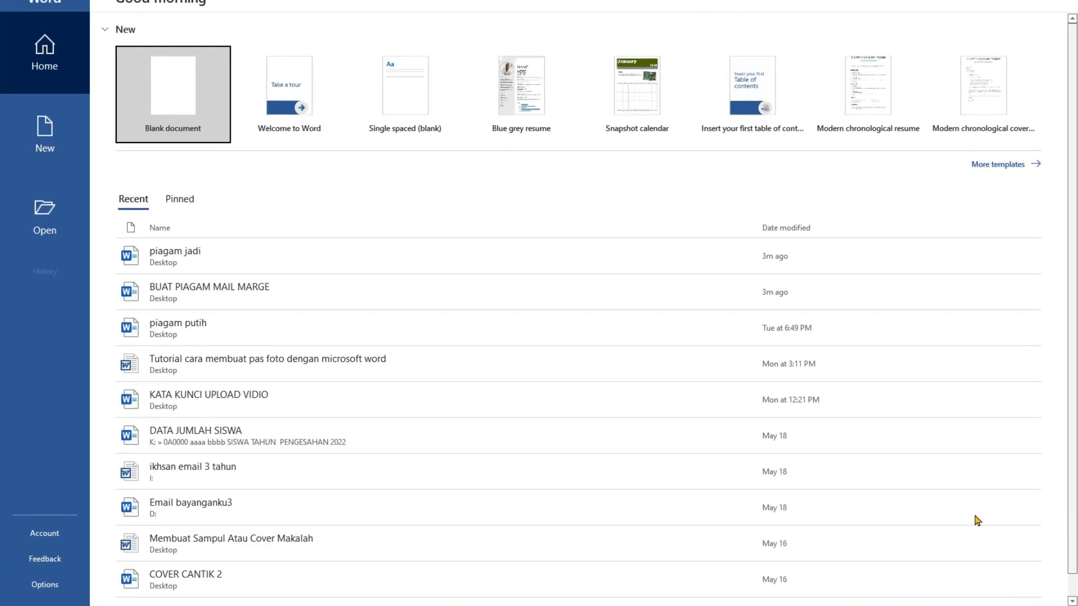
{"action": "left_click", "coordinate": [159, 82]}
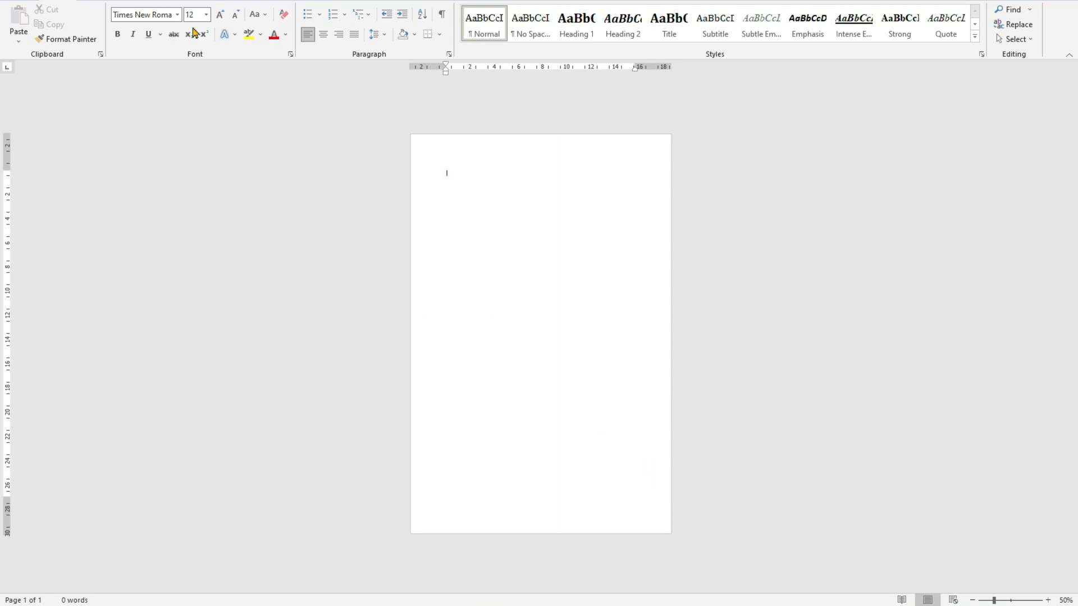
- Set custom top, bottom, left and right page margins of 2 cm each
{"action": "left_click", "coordinate": [176, 1]}
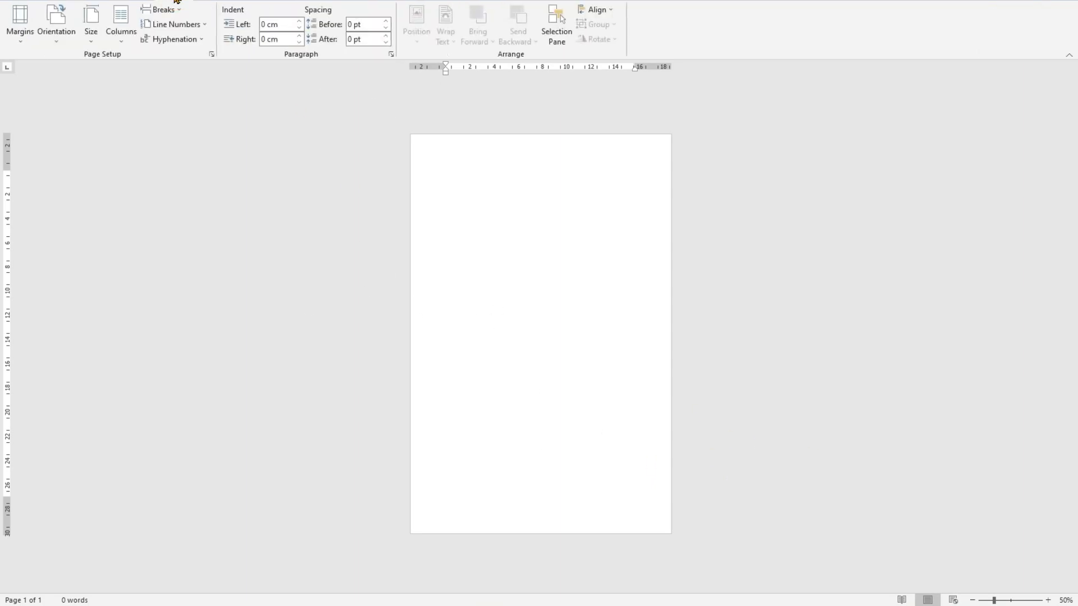
{"action": "left_click", "coordinate": [26, 41]}
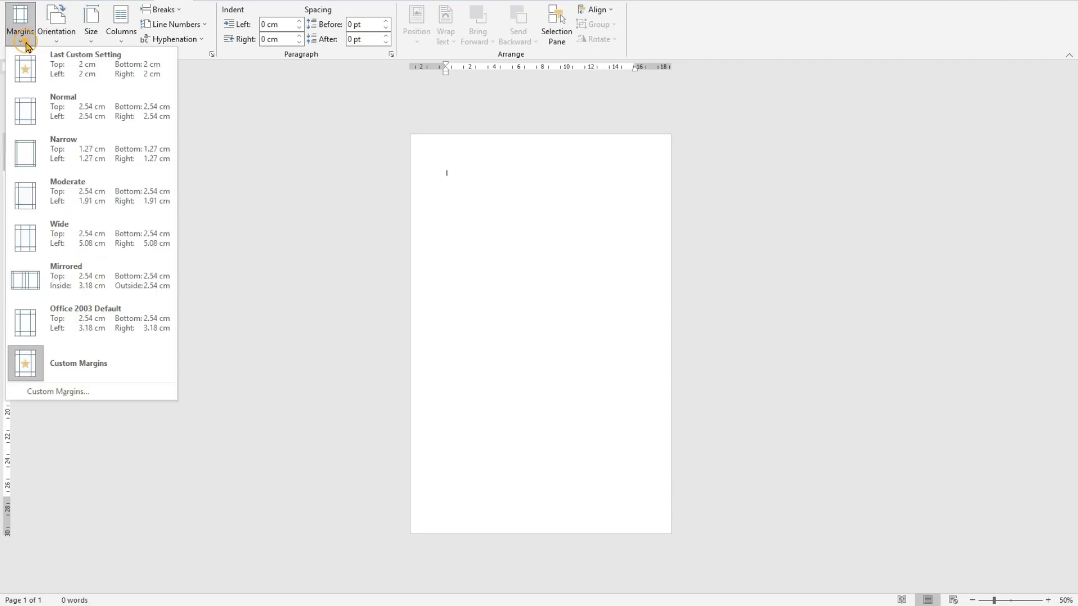
{"action": "left_click", "coordinate": [89, 392]}
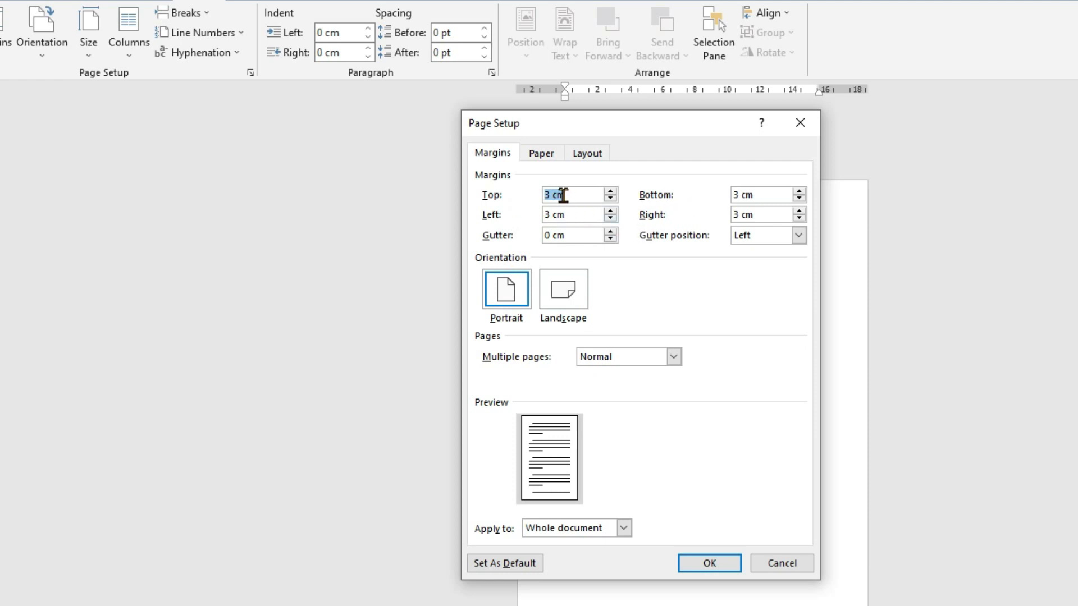
{"action": "type", "text": "2"}
{"action": "key", "text": "Tab"}
{"action": "type", "text": "2"}
{"action": "key", "text": "Tab"}
{"action": "type", "text": "2"}
{"action": "key", "text": "Tab"}
{"action": "type", "text": "2"}
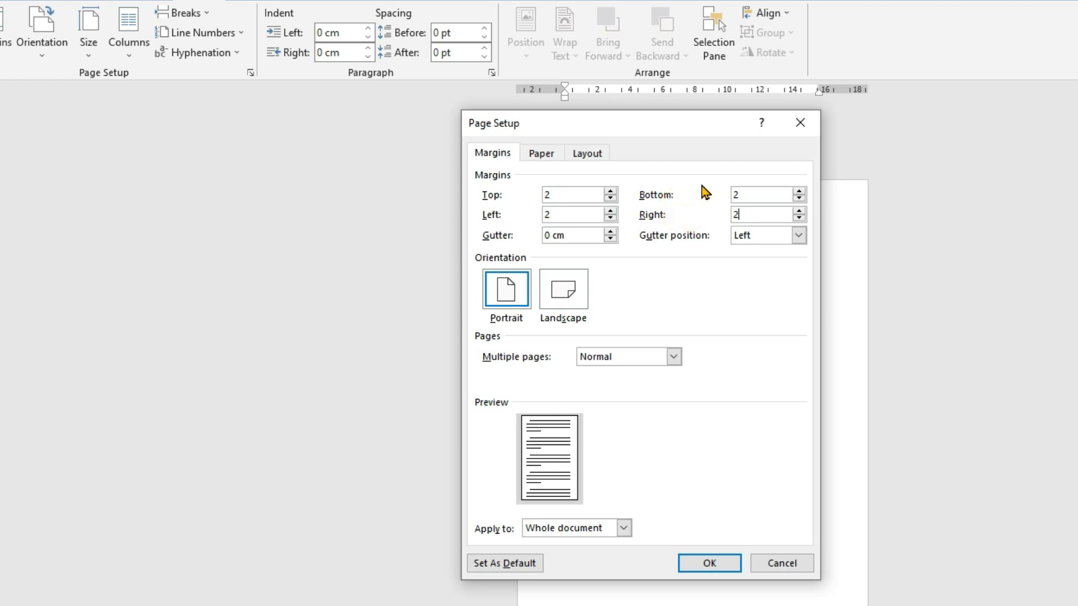
- Set the paper size to A4 210 x 297 mm for the whole document and apply the page setup
{"action": "left_click", "coordinate": [542, 157]}
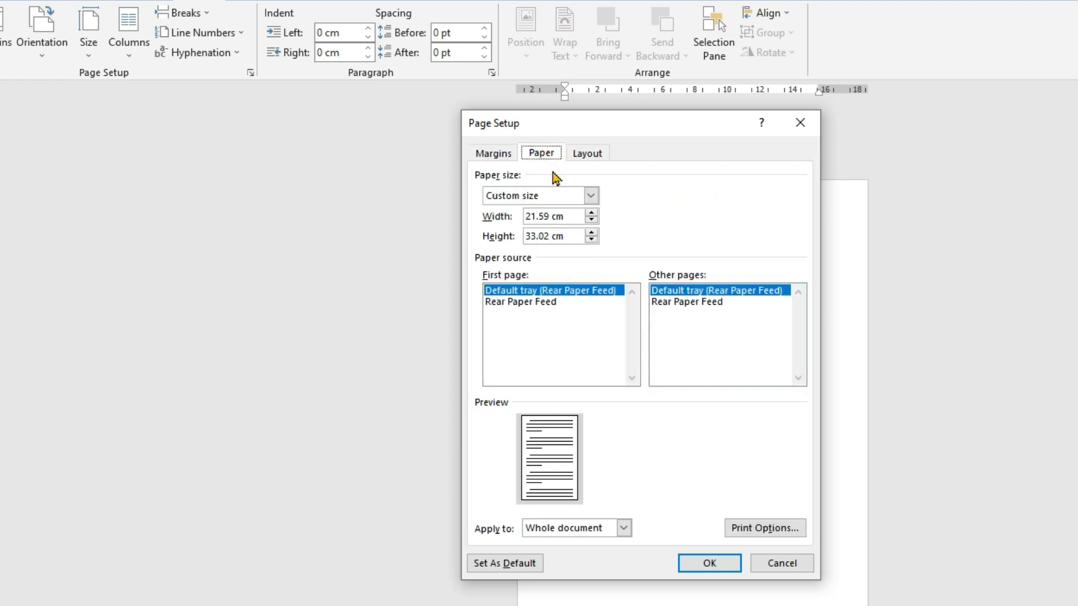
{"action": "left_click", "coordinate": [571, 194]}
{"action": "left_click_drag", "start_coordinate": [592, 234], "coordinate": [594, 221]}
{"action": "left_click", "coordinate": [516, 211]}
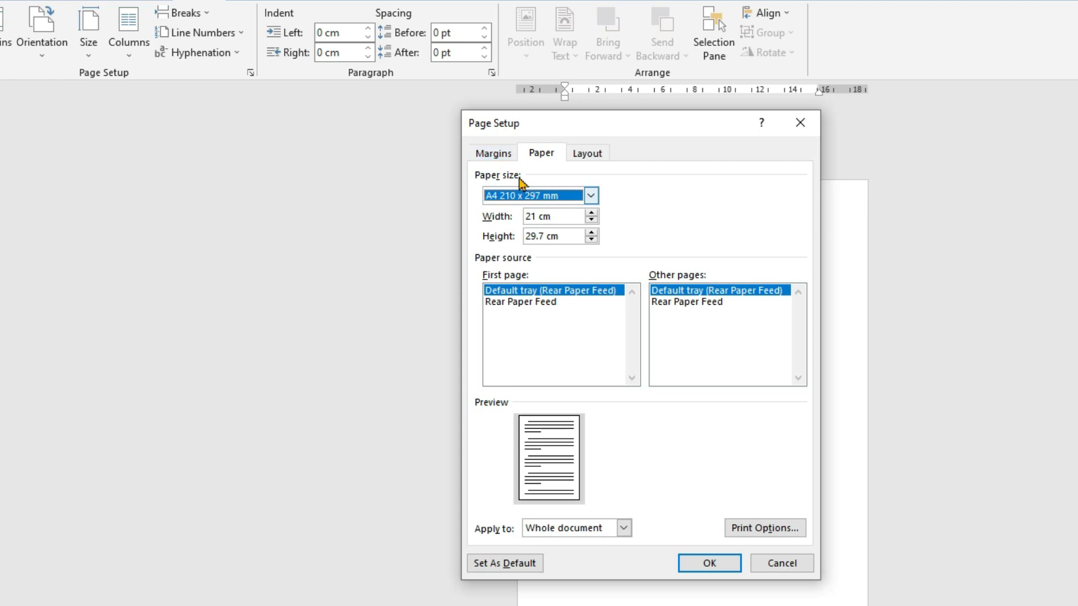
{"action": "left_click", "coordinate": [497, 156]}
{"action": "left_click", "coordinate": [521, 157]}
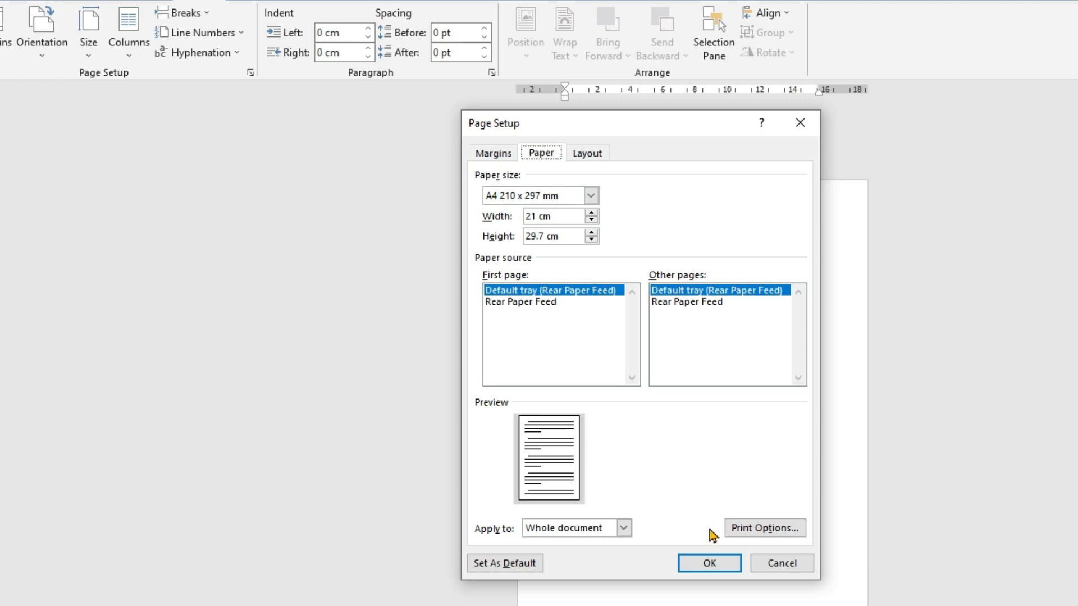
{"action": "left_click", "coordinate": [702, 563]}
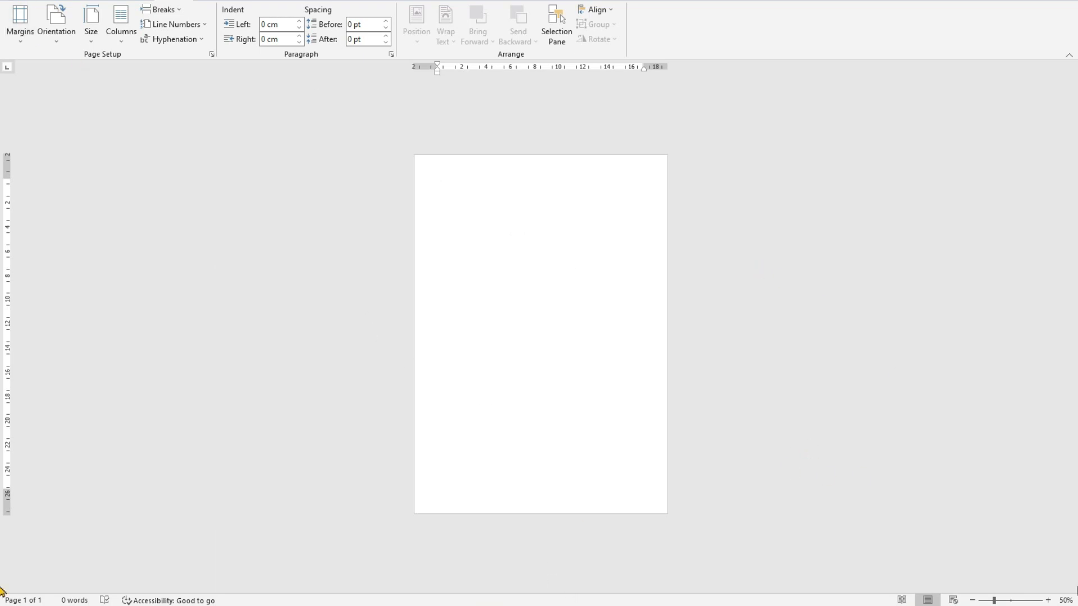
- Set the page orientation to Landscape for the whole document
{"action": "left_click", "coordinate": [20, 40]}
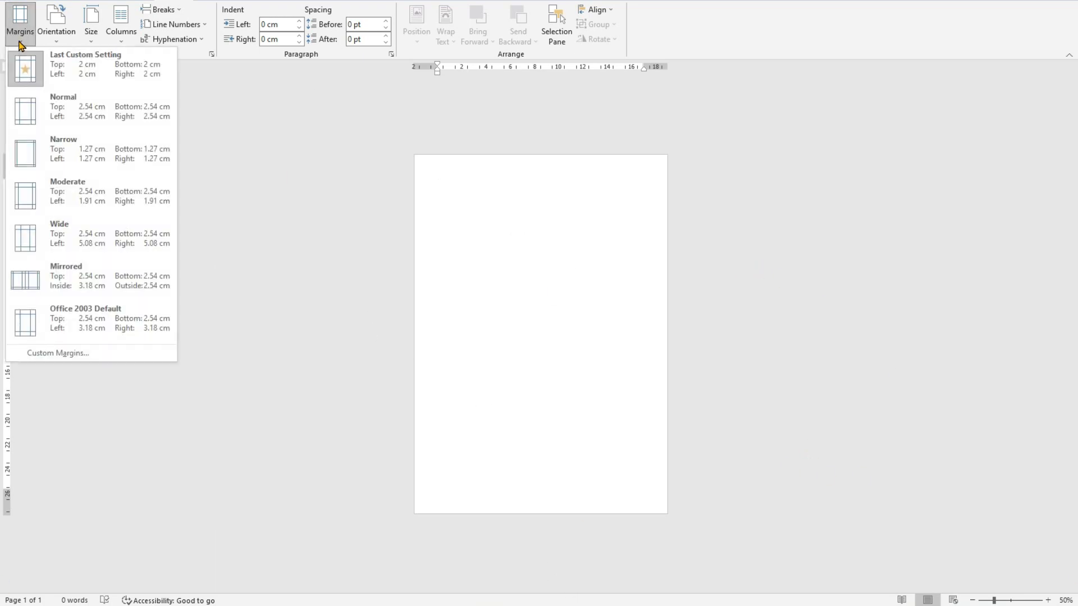
{"action": "left_click", "coordinate": [56, 354]}
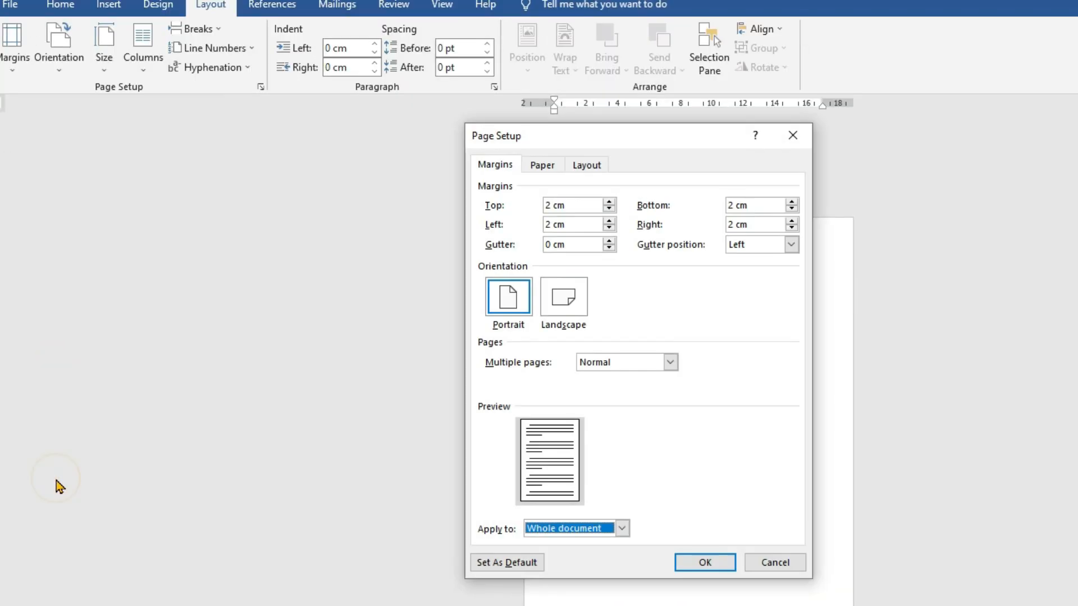
{"action": "left_click", "coordinate": [568, 297]}
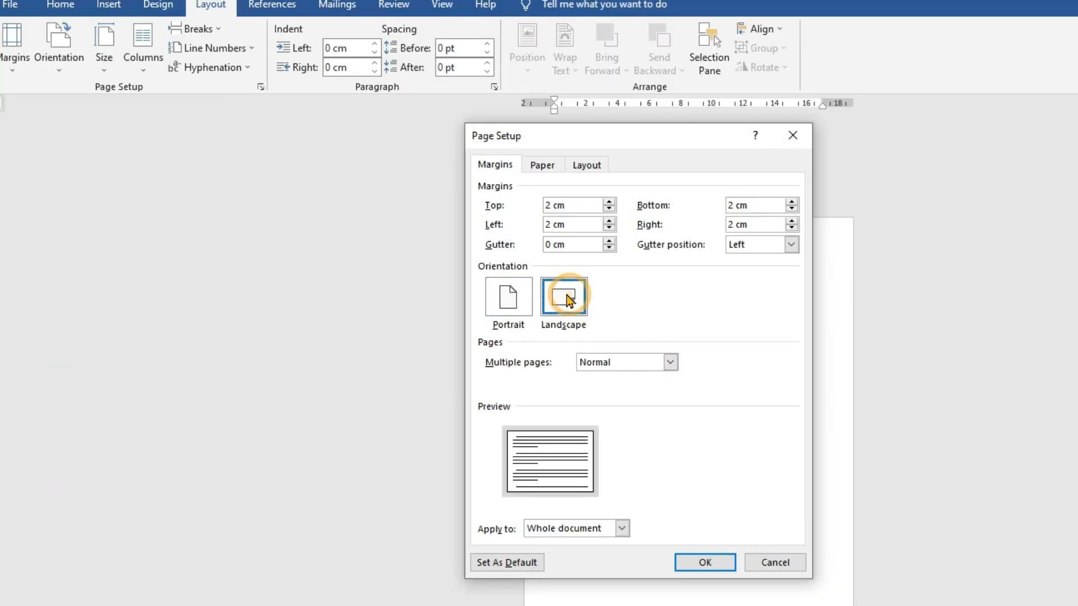
{"action": "left_click", "coordinate": [708, 563]}
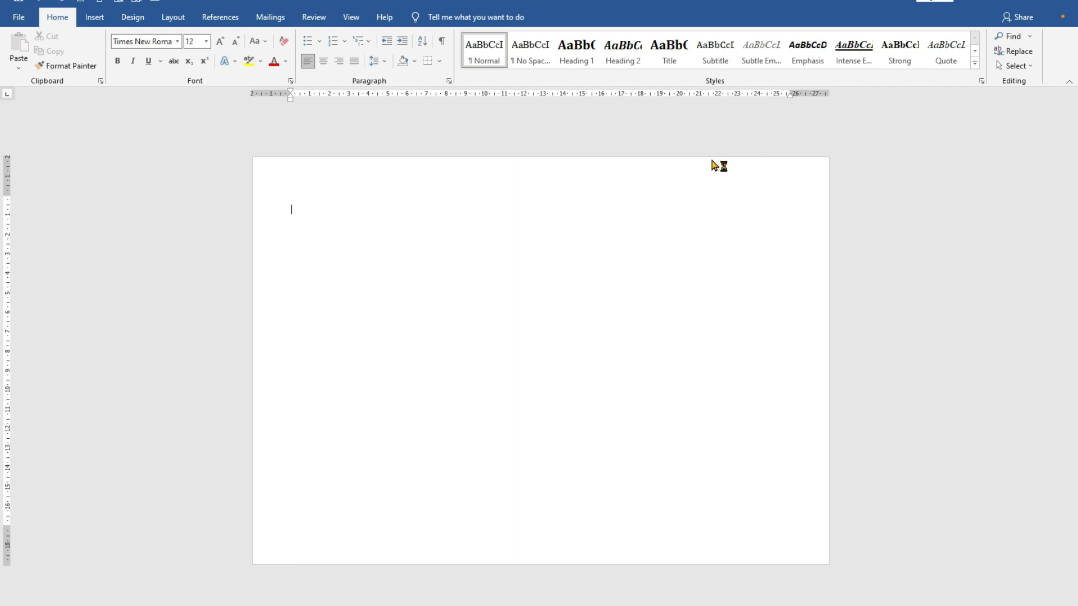
- Enter four lines: "Panitia pelaksanaan", "Masa pengenalan Lingkungan Sekolah (MPLS)", "Smkn 1 baradatu kecamatan baradatu kabupaten way kanan lampung", "Dari tanggal 12 juni sampai 19 juni 2022"
{"action": "type", "text": "panitia pelaksanaan"}
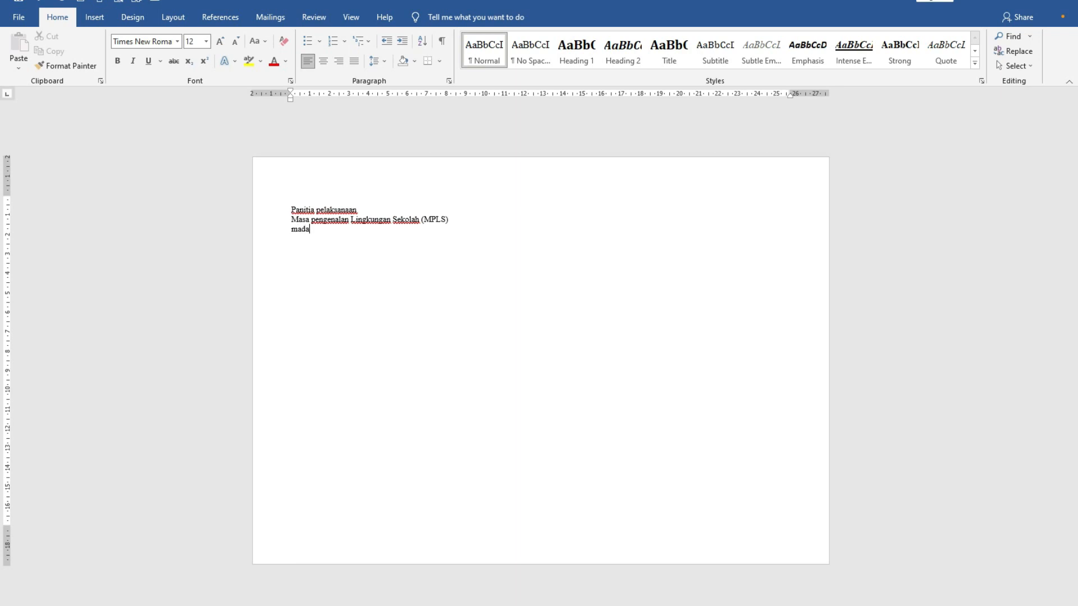
{"action": "key", "text": "shift+Home"}
{"action": "type", "text": "smkn 1"}
{"action": "type", "text": " baradatu"}
{"action": "type", "text": "baradatu kabupaten way kanan lampung"}
{"action": "key", "text": "Return"}
{"action": "type", "text": "Dari tanggal 12 juni sampai 19 juni 20"}
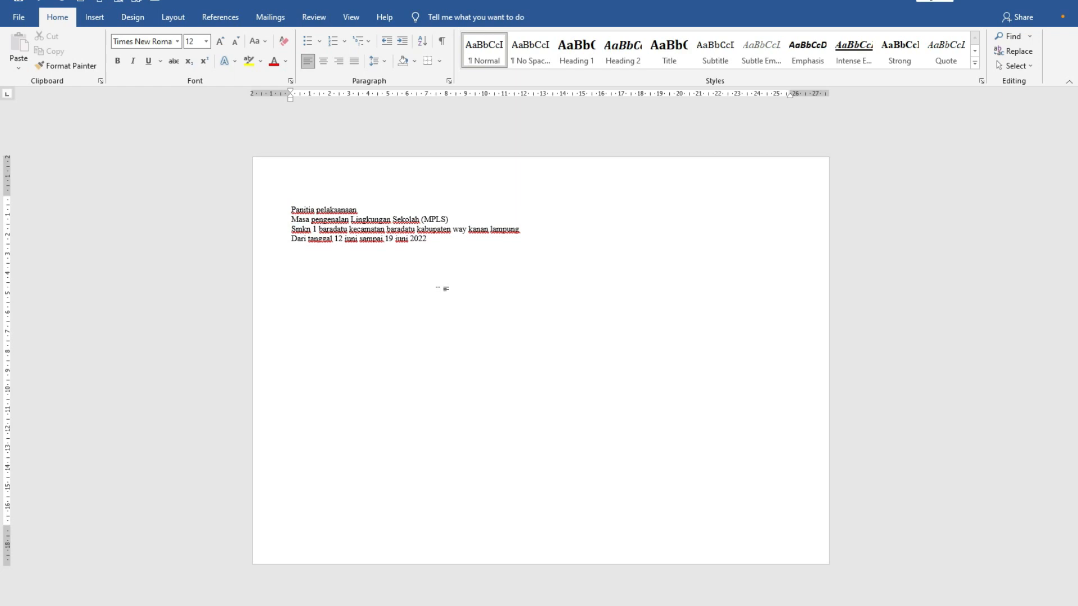
- Convert all four heading lines to uppercase and center them on the page
{"action": "left_click", "coordinate": [290, 209]}
{"action": "left_click_drag", "start_coordinate": [291, 209], "coordinate": [421, 238]}
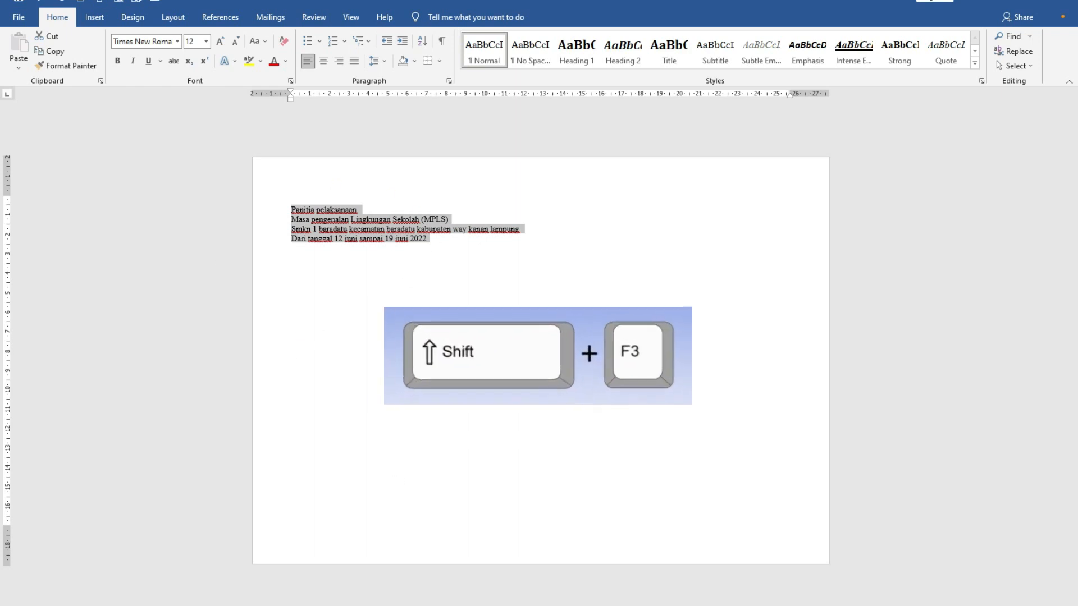
{"action": "key", "text": "shift+F3"}
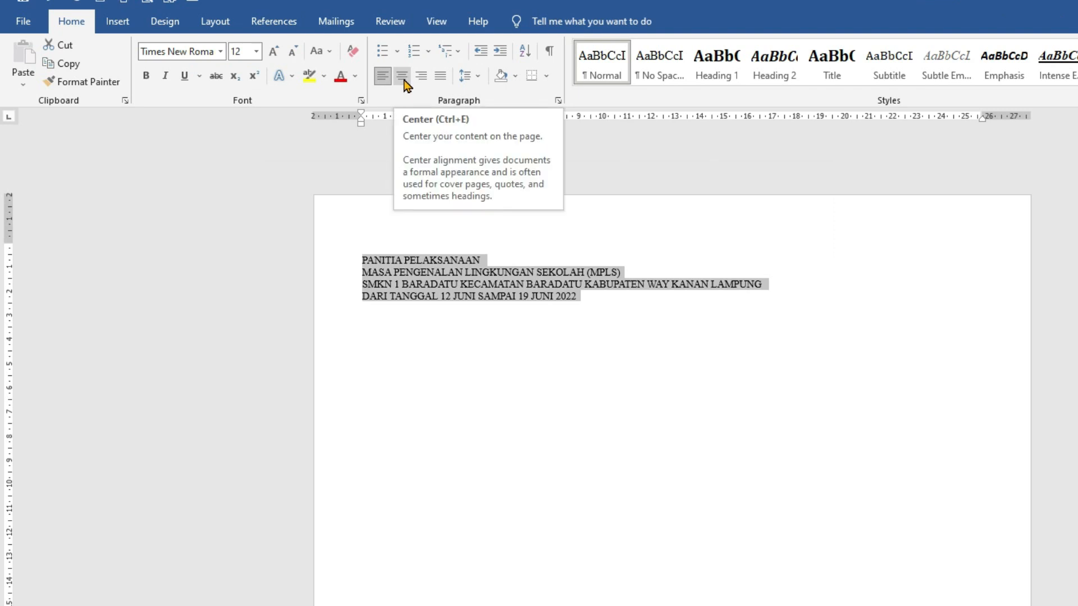
{"action": "left_click", "coordinate": [404, 80]}
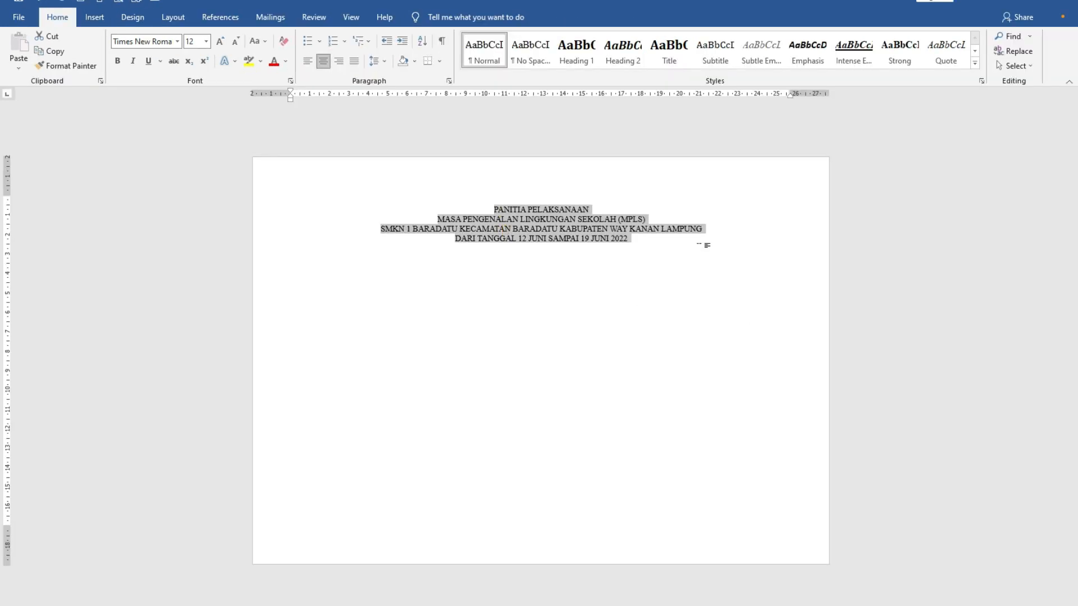
{"action": "left_click", "coordinate": [665, 287]}
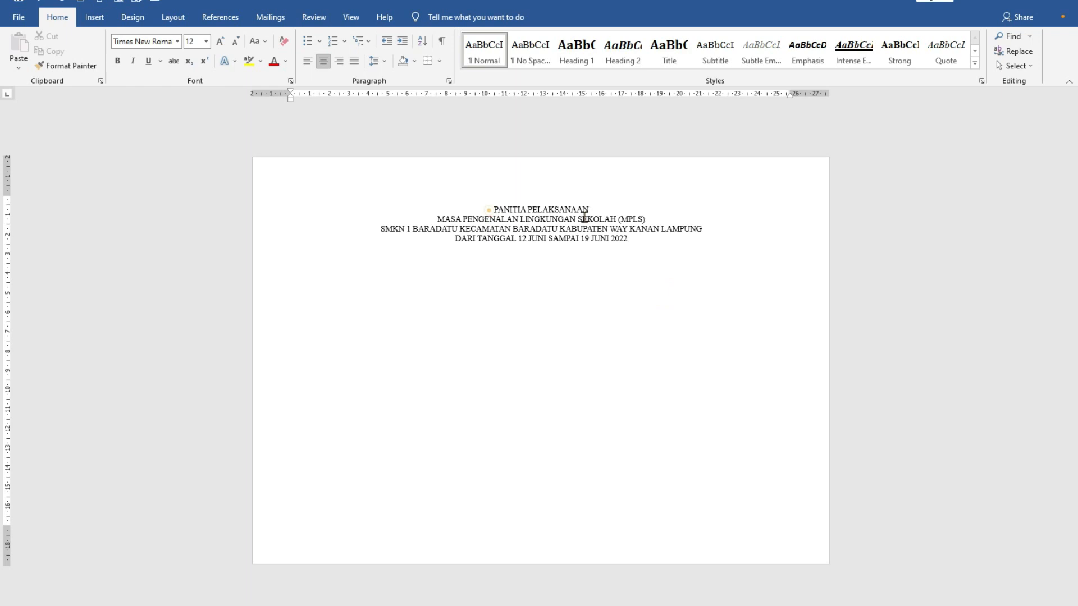
- Change the font of all four heading lines to Adobe Fan Heiti Std B
{"action": "left_click_drag", "start_coordinate": [492, 208], "coordinate": [632, 242]}
{"action": "left_click", "coordinate": [624, 341]}
{"action": "left_click_drag", "start_coordinate": [493, 209], "coordinate": [633, 238]}
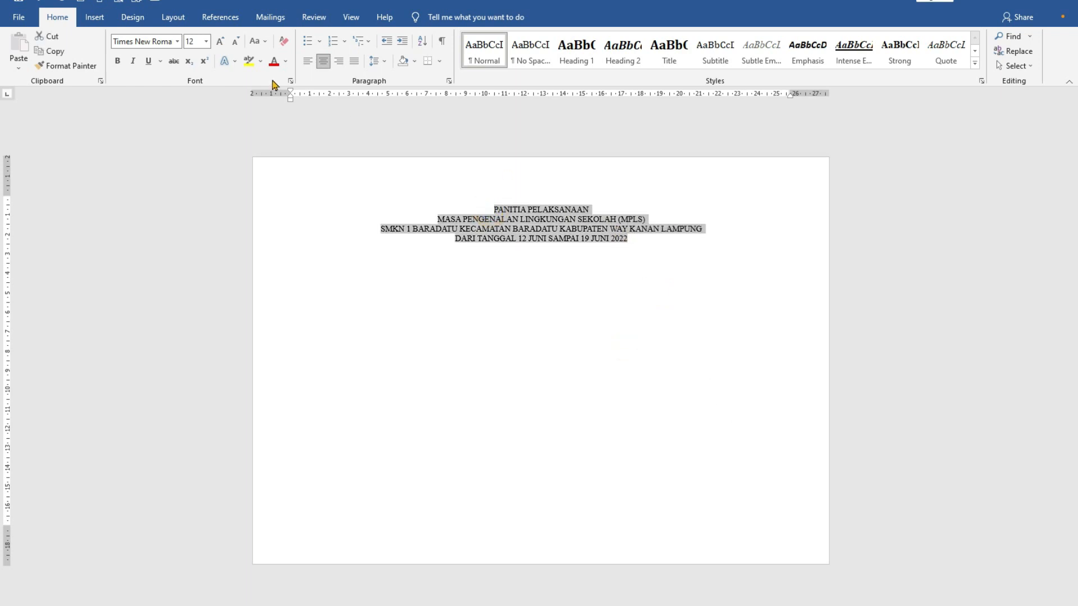
{"action": "left_click", "coordinate": [178, 45]}
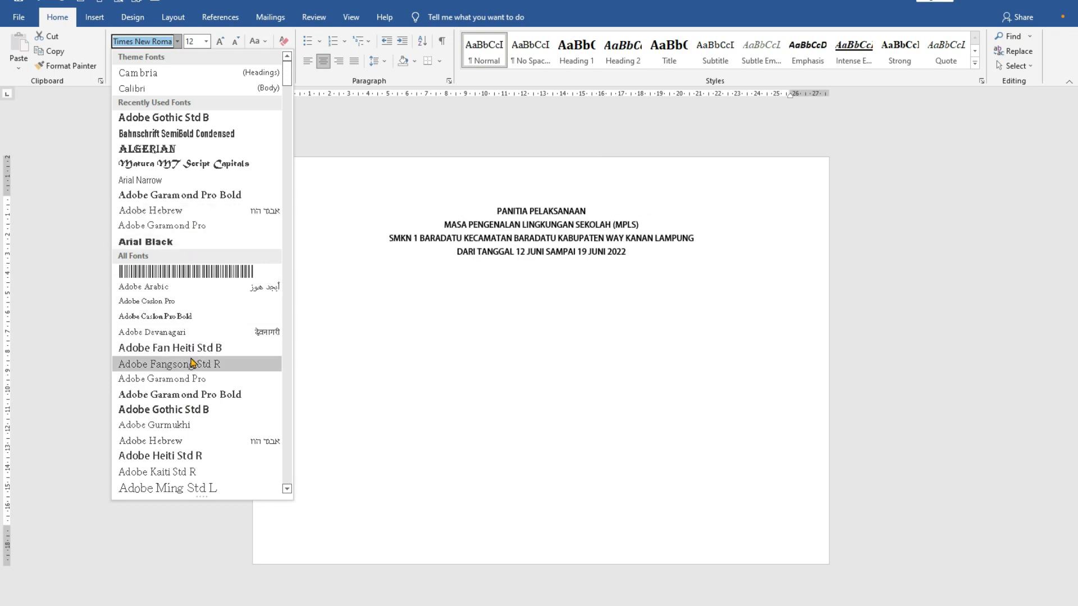
{"action": "scroll", "coordinate": [193, 365], "scroll_direction": "down", "scroll_amount": 4}
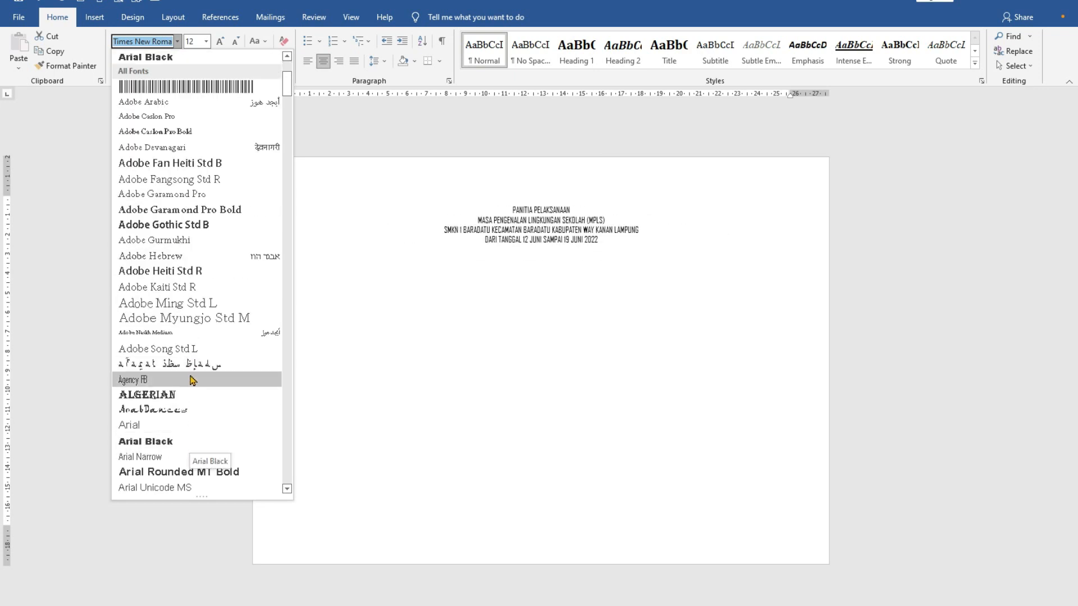
{"action": "scroll", "coordinate": [192, 378], "scroll_direction": "up", "scroll_amount": 4}
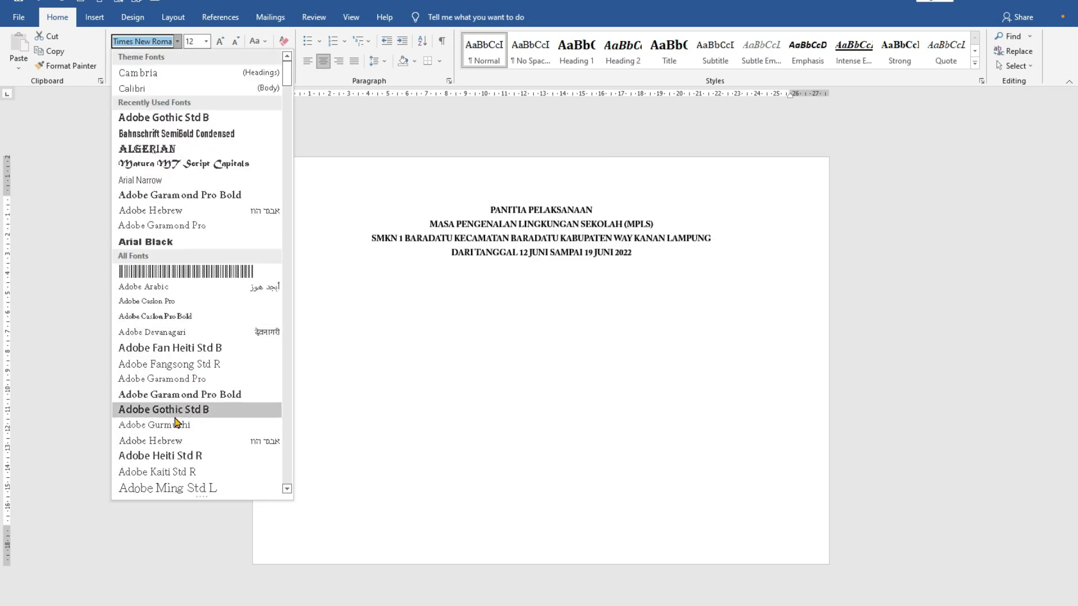
{"action": "left_click", "coordinate": [187, 348]}
{"action": "left_click", "coordinate": [441, 368]}
- Set the font size of the first heading line, PANITIA PELAKSANAAN, to 18
{"action": "left_click_drag", "start_coordinate": [492, 194], "coordinate": [594, 193]}
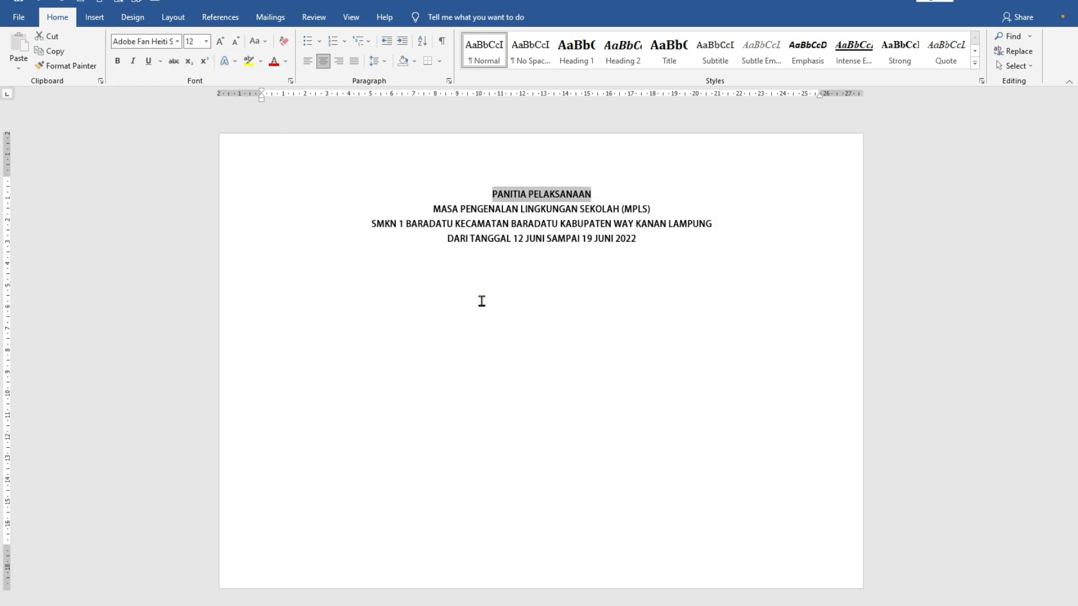
{"action": "left_click", "coordinate": [207, 44]}
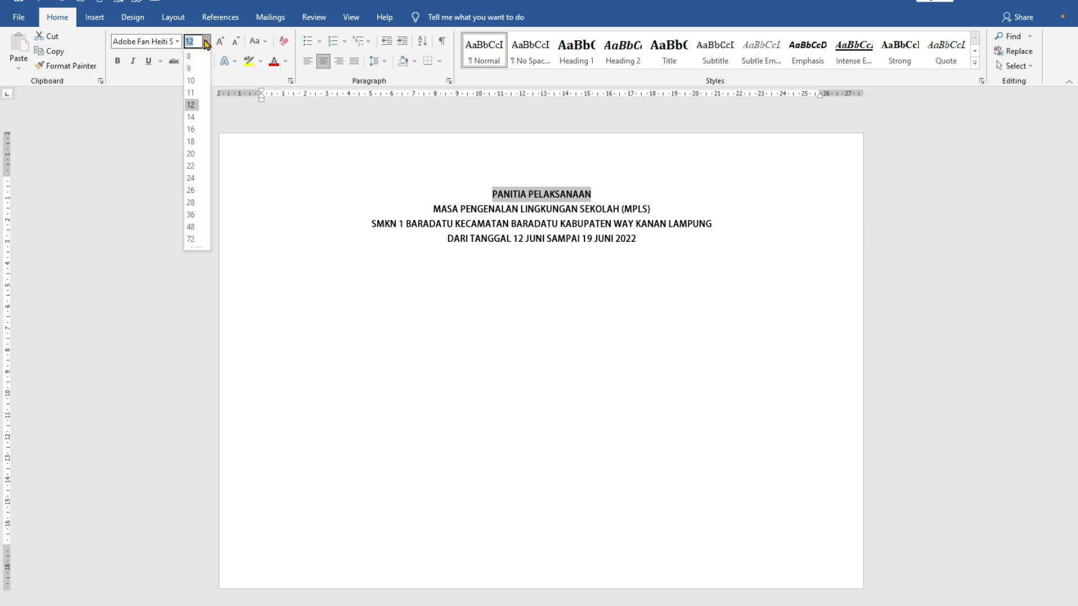
{"action": "left_click", "coordinate": [192, 141]}
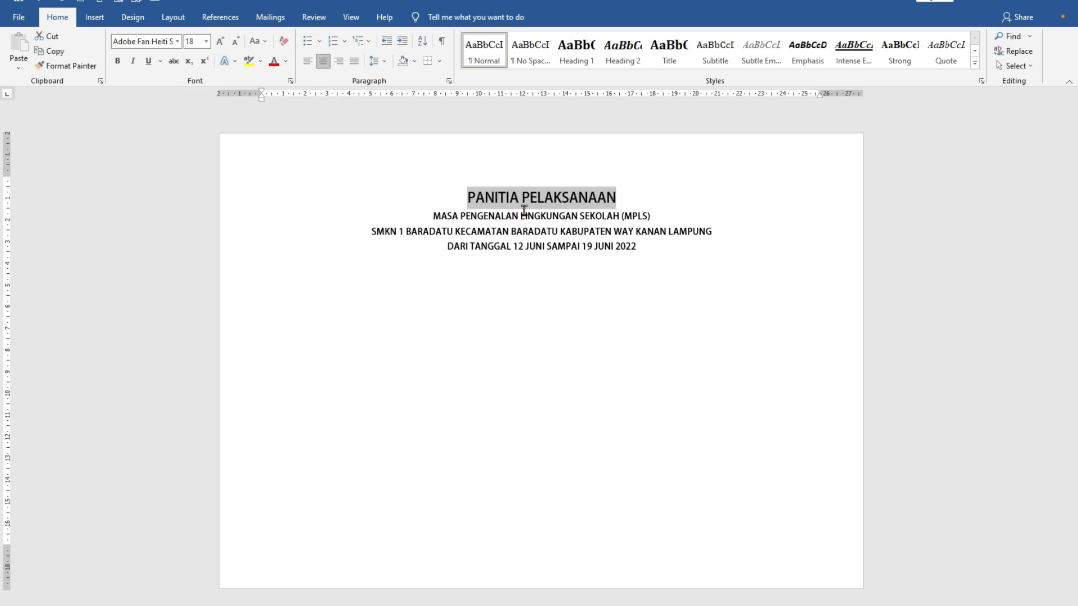
- Set the font size of the second, third and fourth heading lines to 16
{"action": "left_click_drag", "start_coordinate": [429, 214], "coordinate": [650, 215]}
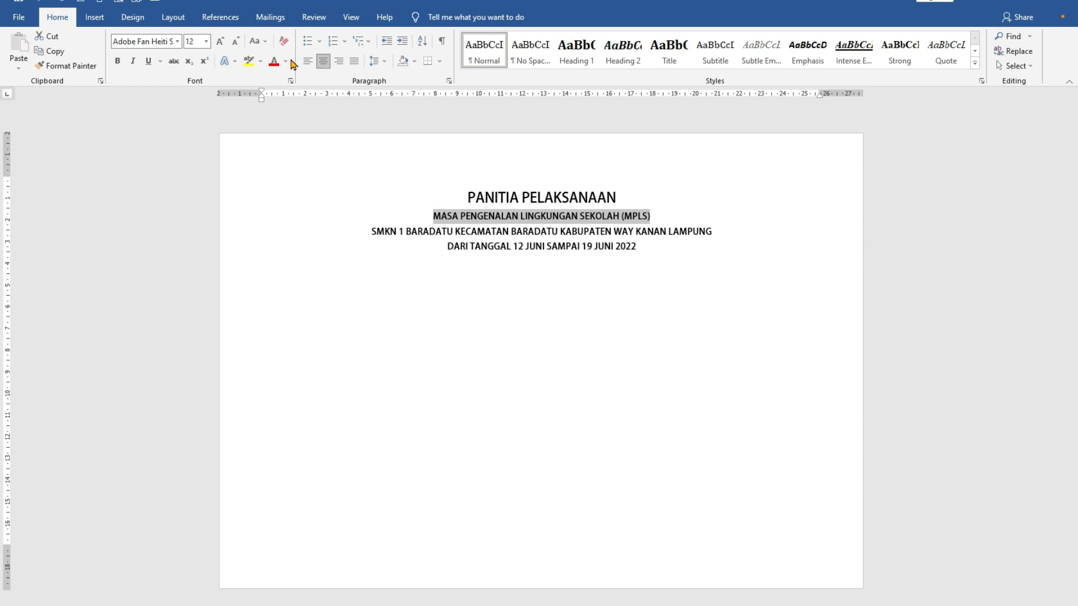
{"action": "left_click", "coordinate": [207, 41]}
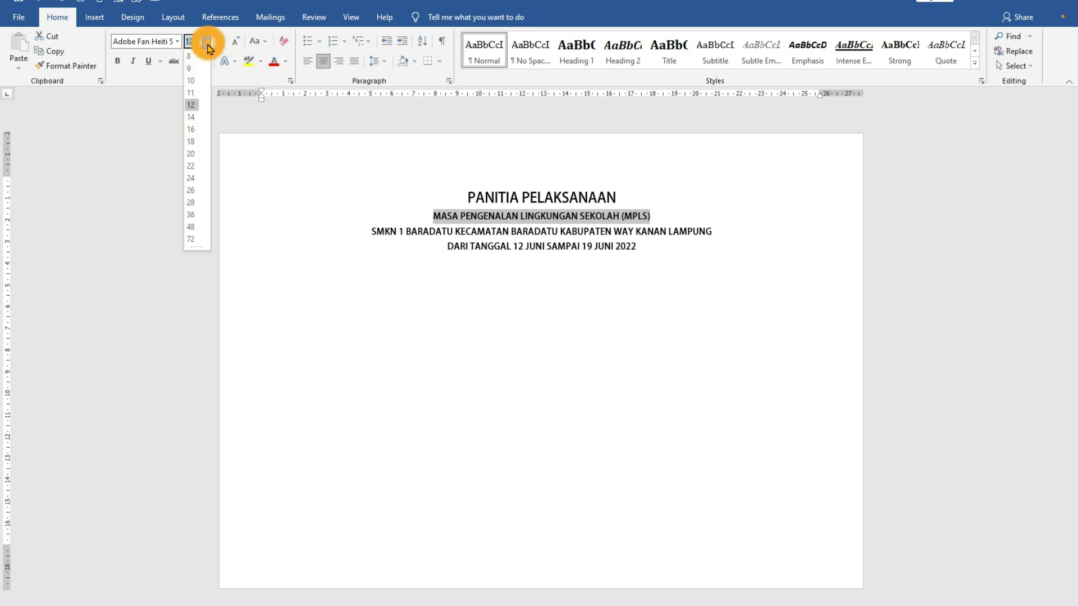
{"action": "left_click", "coordinate": [191, 130]}
{"action": "left_click_drag", "start_coordinate": [371, 236], "coordinate": [632, 254]}
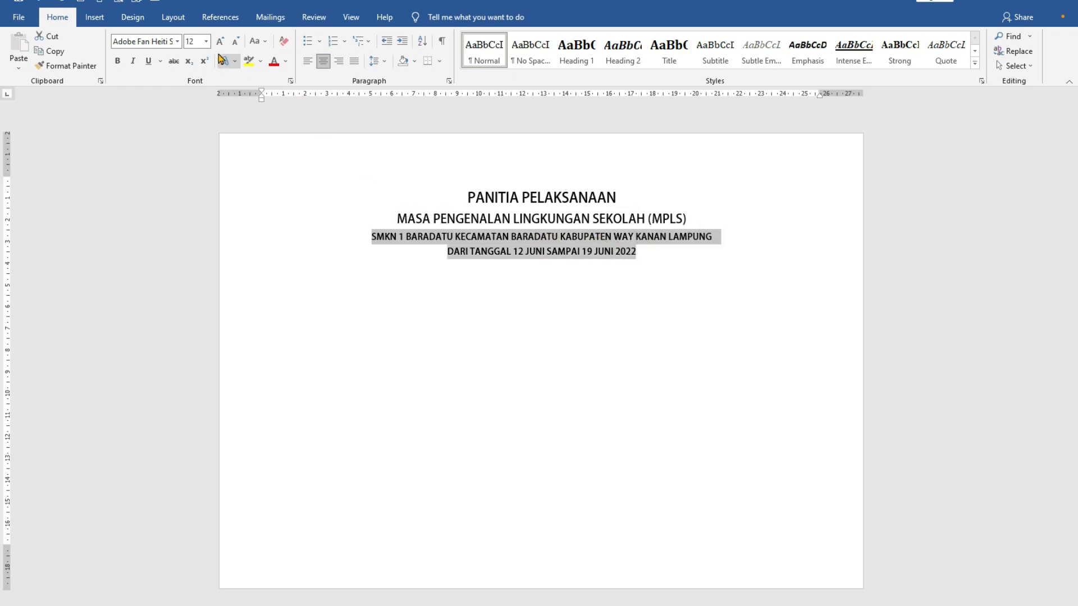
{"action": "left_click", "coordinate": [205, 42]}
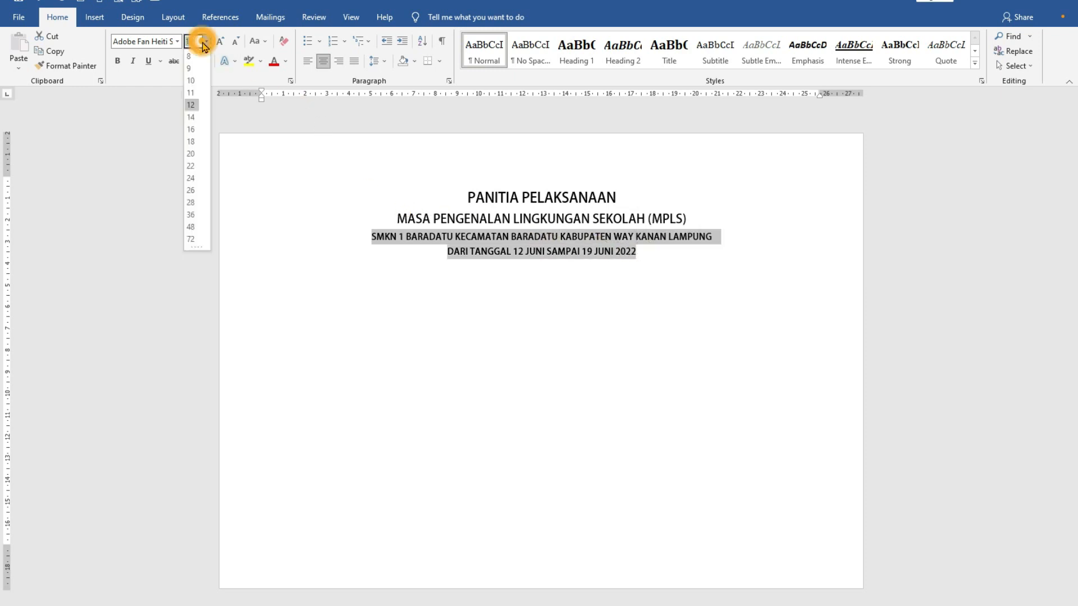
{"action": "left_click", "coordinate": [190, 129]}
{"action": "left_click", "coordinate": [688, 313]}
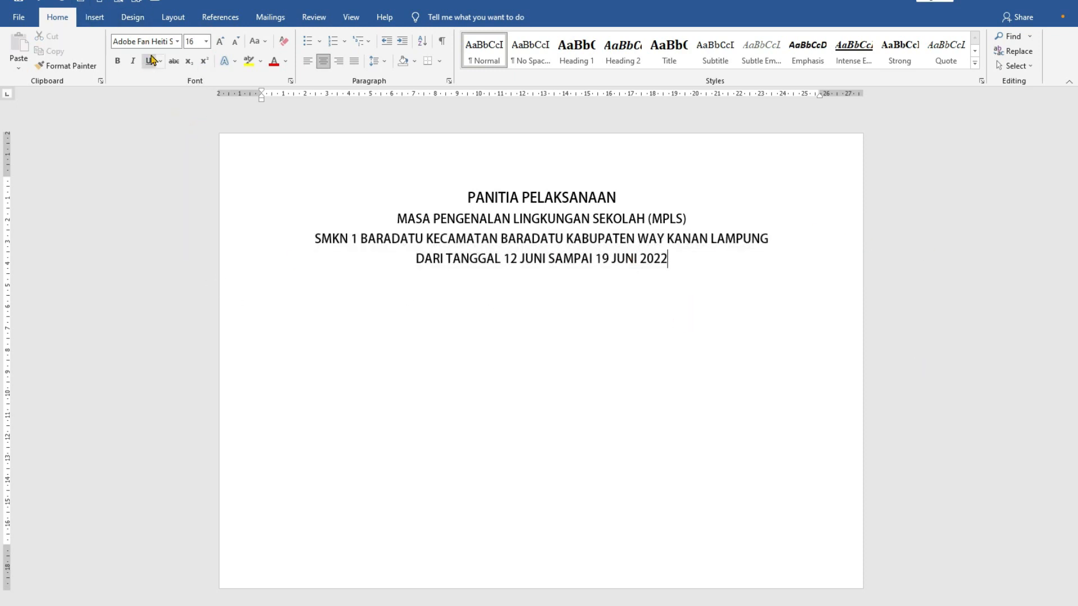
- Draw a horizontal line about 24.6 cm long beneath the date line and set its outline color to Black, Text 1, Lighter 5%
{"action": "left_click", "coordinate": [91, 17]}
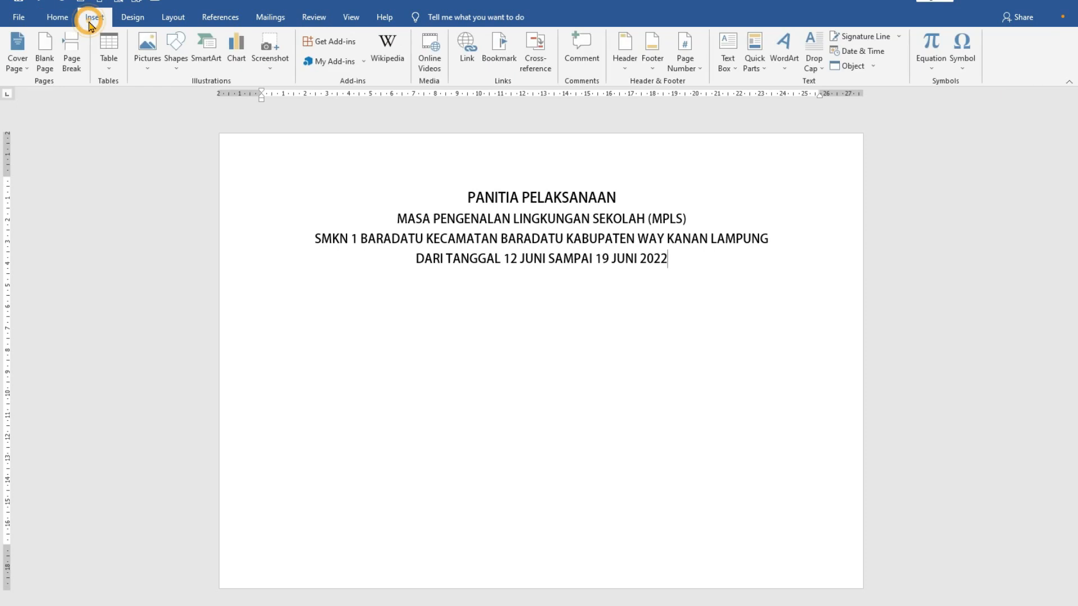
{"action": "left_click", "coordinate": [177, 72]}
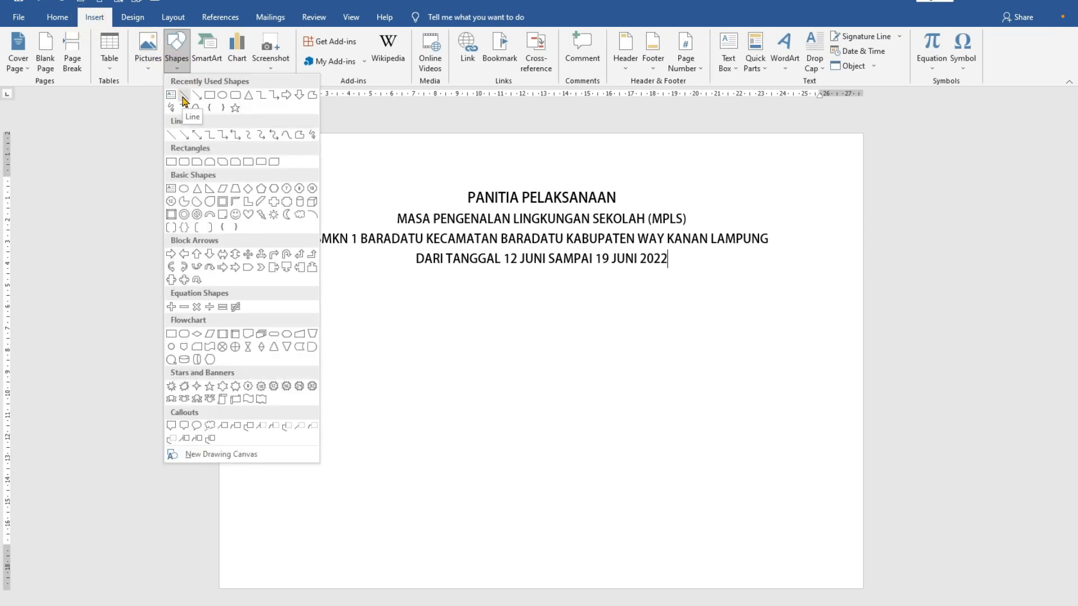
{"action": "left_click", "coordinate": [183, 96]}
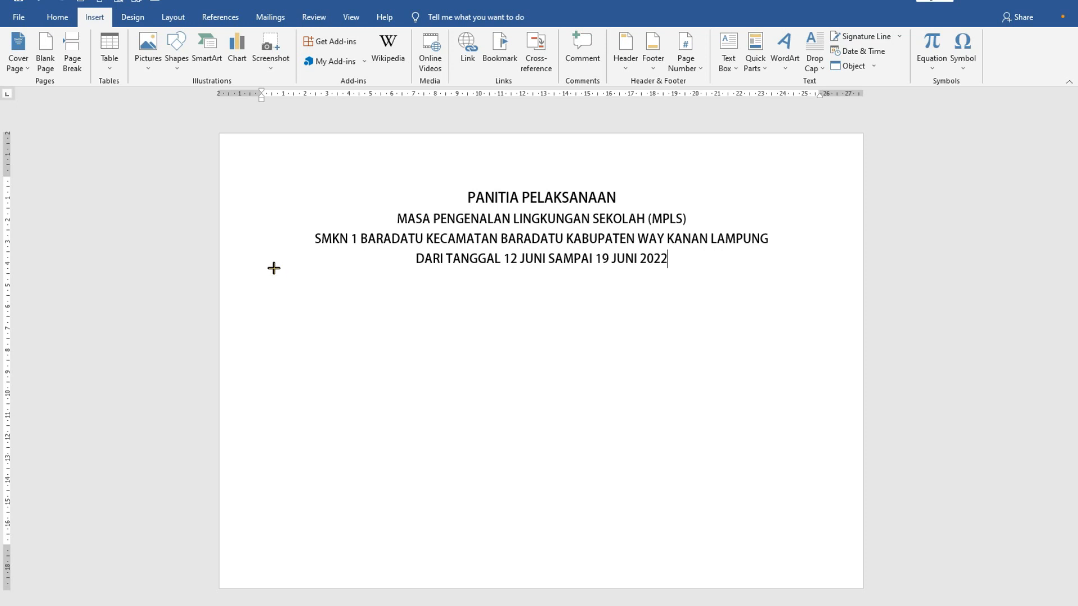
{"action": "left_click_drag", "start_coordinate": [274, 267], "coordinate": [782, 273]}
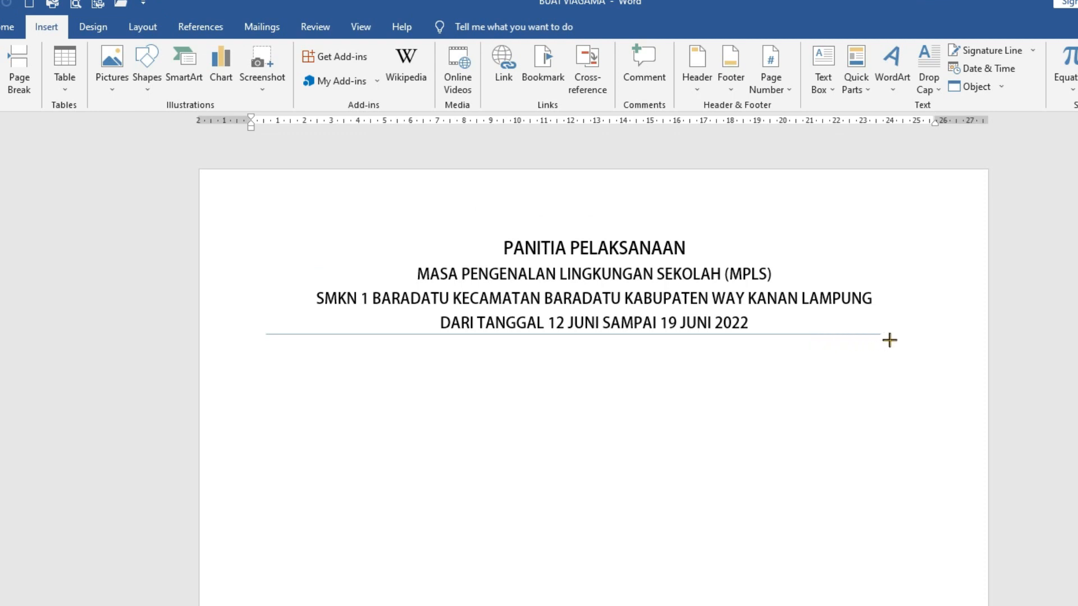
{"action": "left_click_drag", "start_coordinate": [889, 339], "coordinate": [919, 338]}
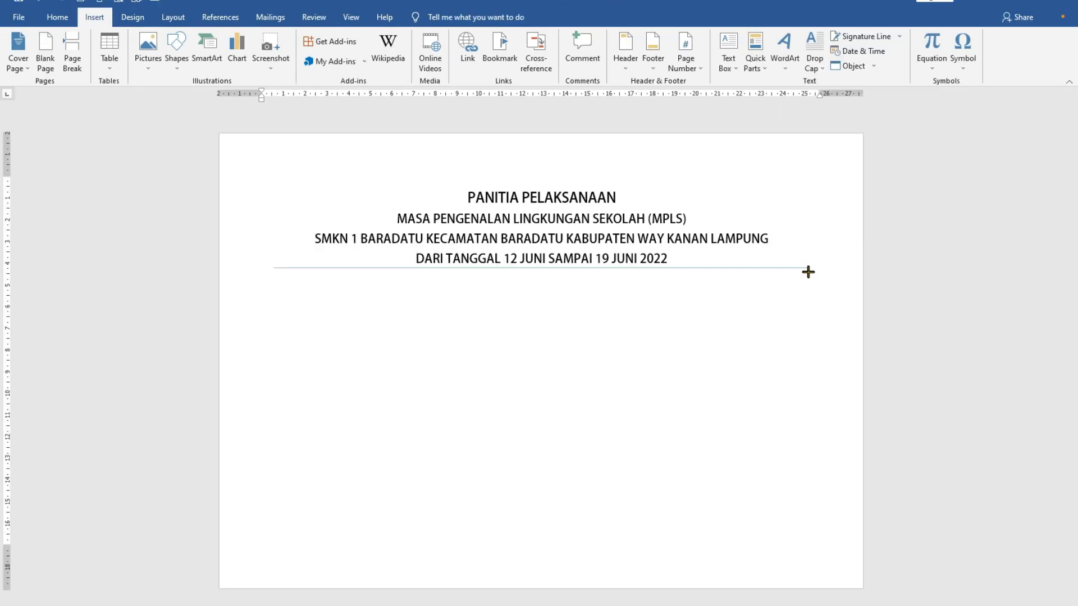
{"action": "left_click_drag", "start_coordinate": [808, 271], "coordinate": [807, 270]}
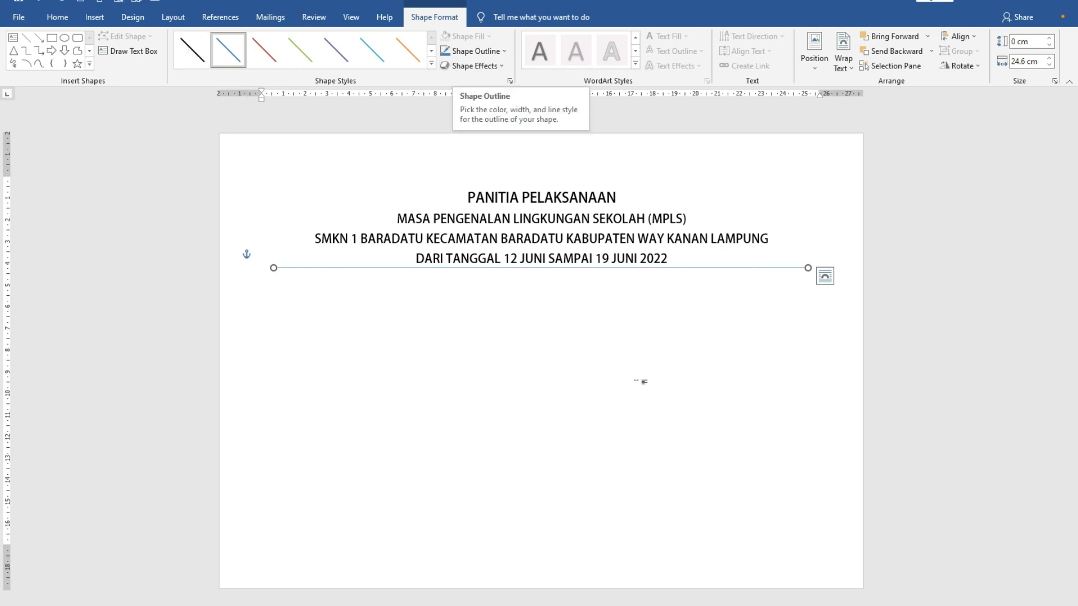
{"action": "left_click", "coordinate": [503, 52]}
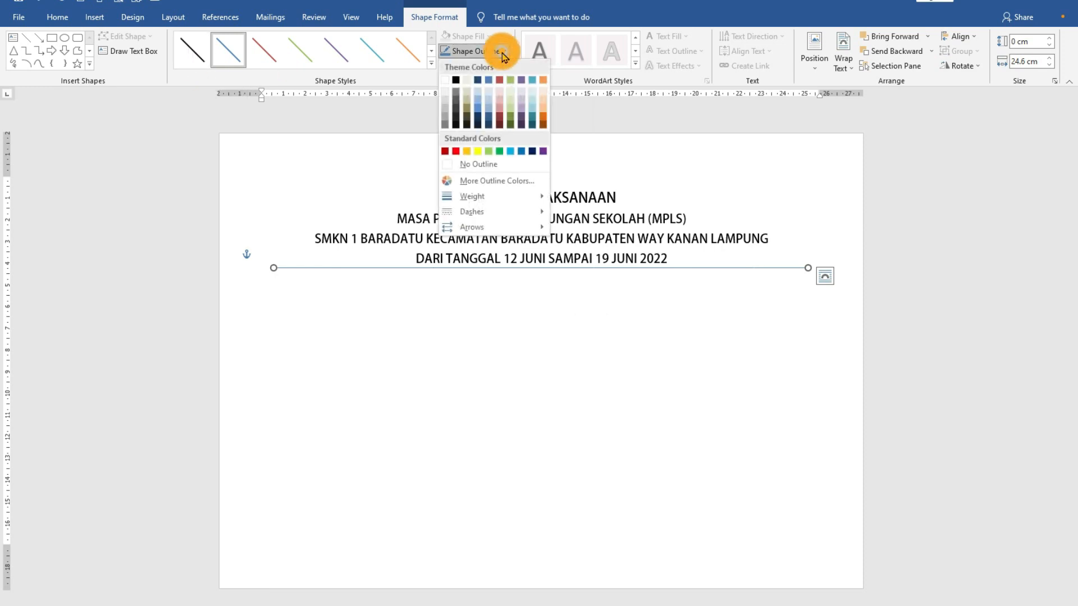
{"action": "left_click", "coordinate": [456, 128]}
- Add a new line below the date line with "Alamat :" followed by the school's full address and postal code
{"action": "left_click", "coordinate": [668, 261]}
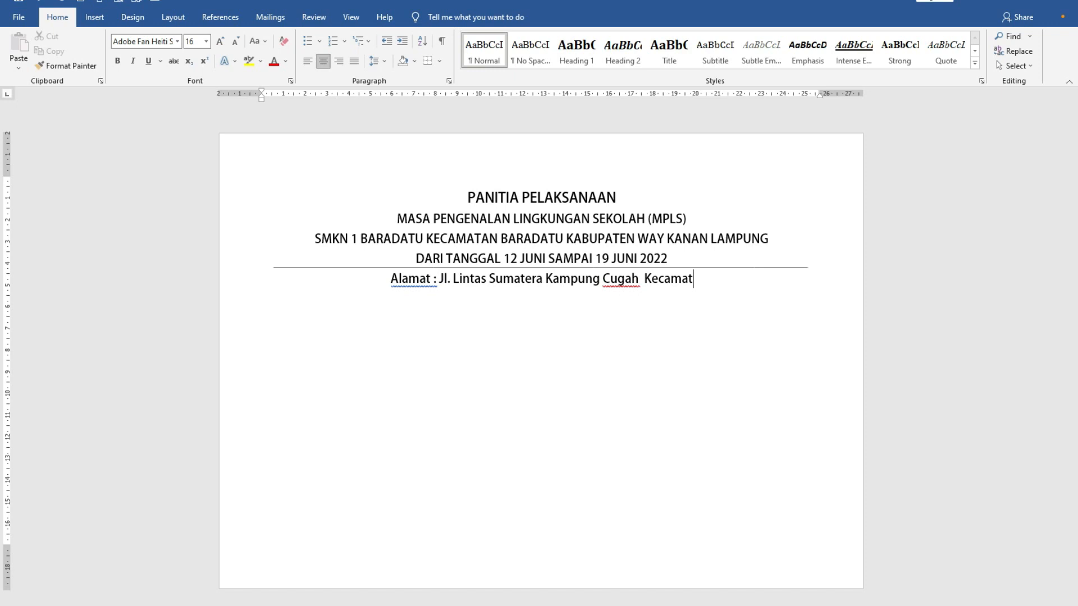
{"action": "type", "text": "an BAradatu Kab. Way Kanan"}
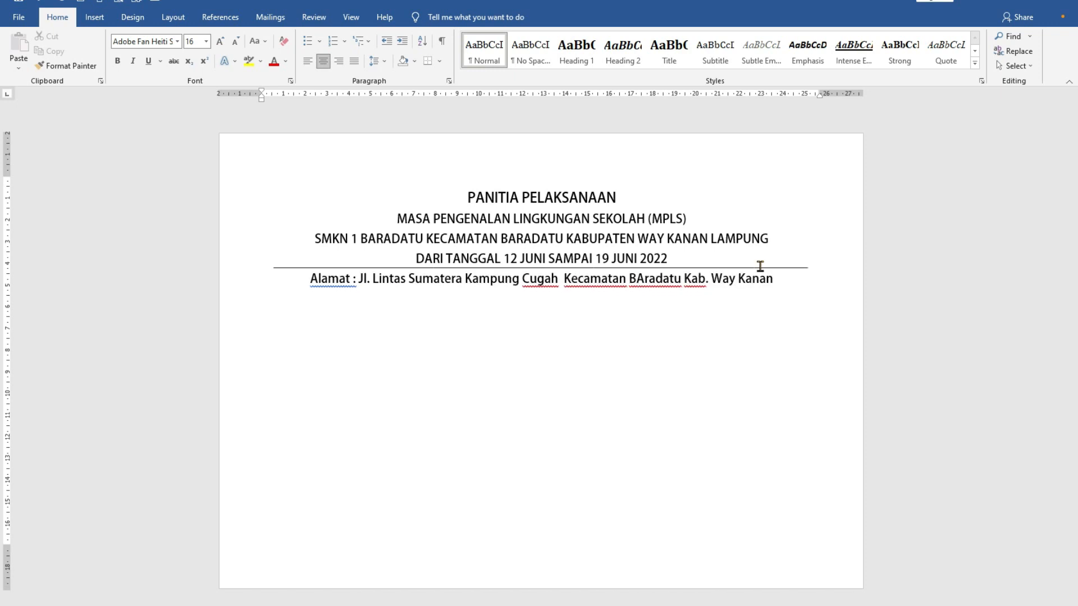
{"action": "type", "text": " Prop.L"}
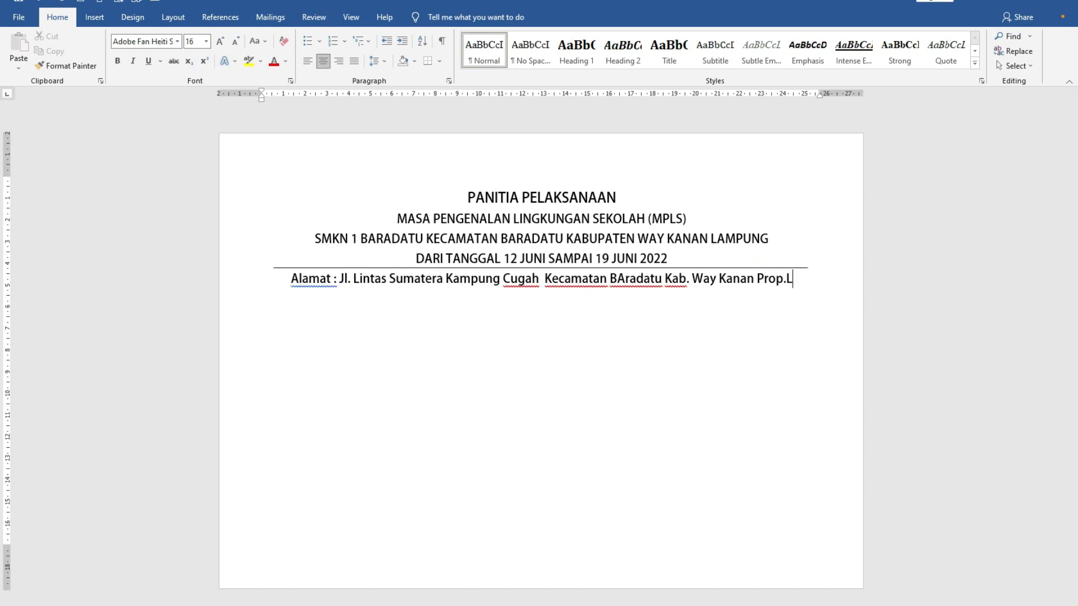
{"action": "type", "text": "ampung 34761"}
- Set the font size of the whole address line to 12
{"action": "left_click_drag", "start_coordinate": [259, 277], "coordinate": [559, 299]}
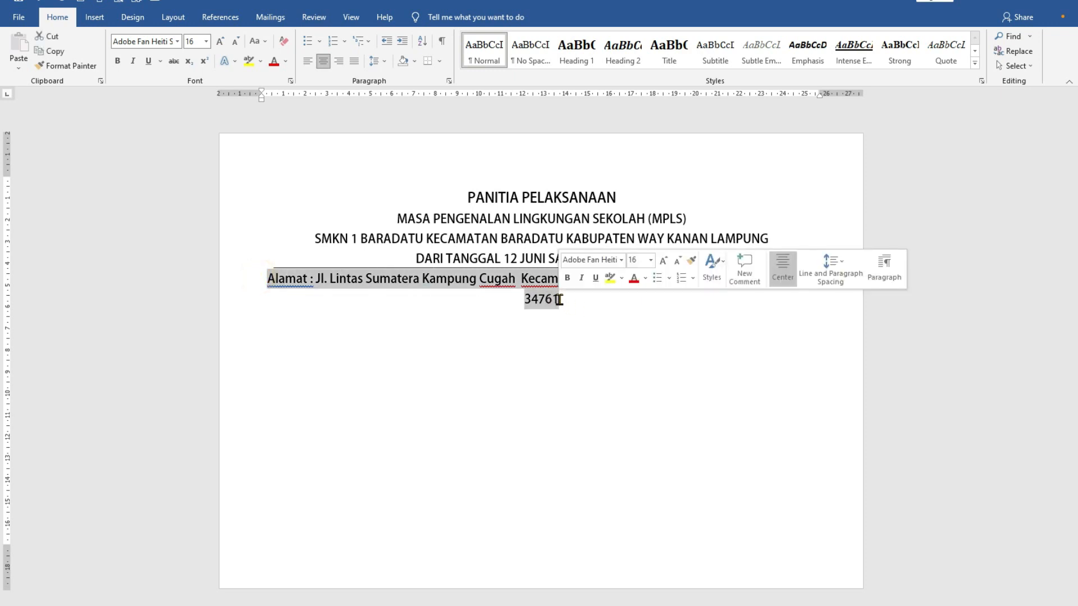
{"action": "left_click", "coordinate": [207, 41]}
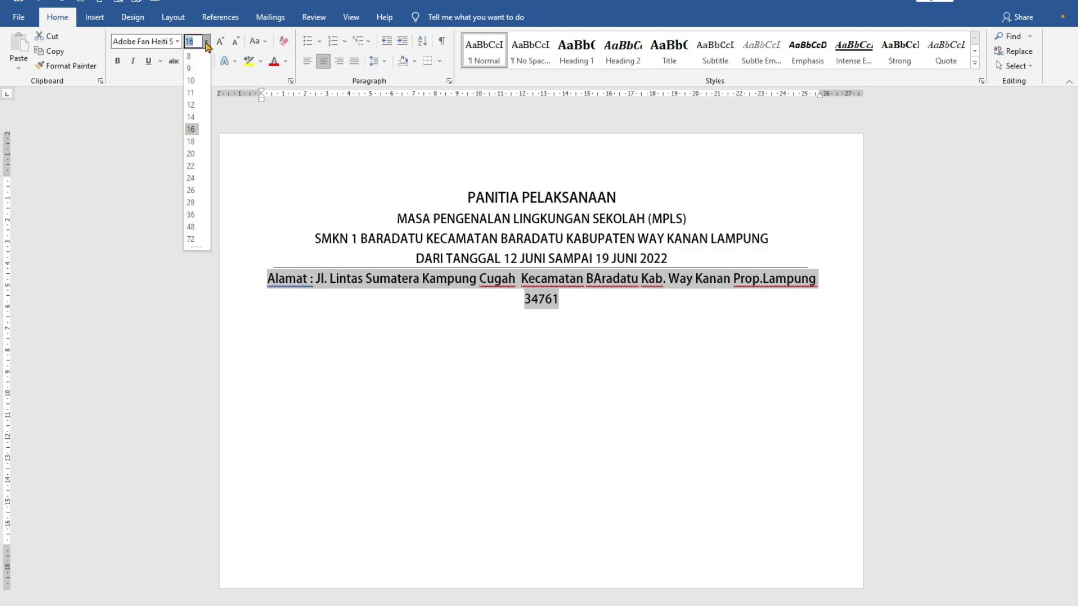
{"action": "left_click", "coordinate": [192, 105]}
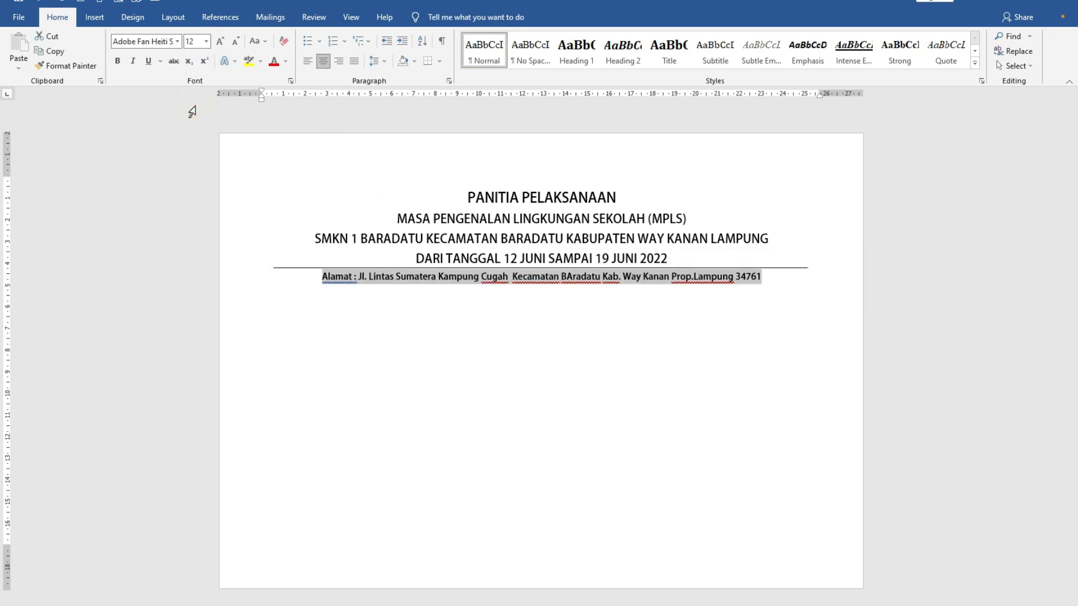
{"action": "left_click", "coordinate": [402, 335]}
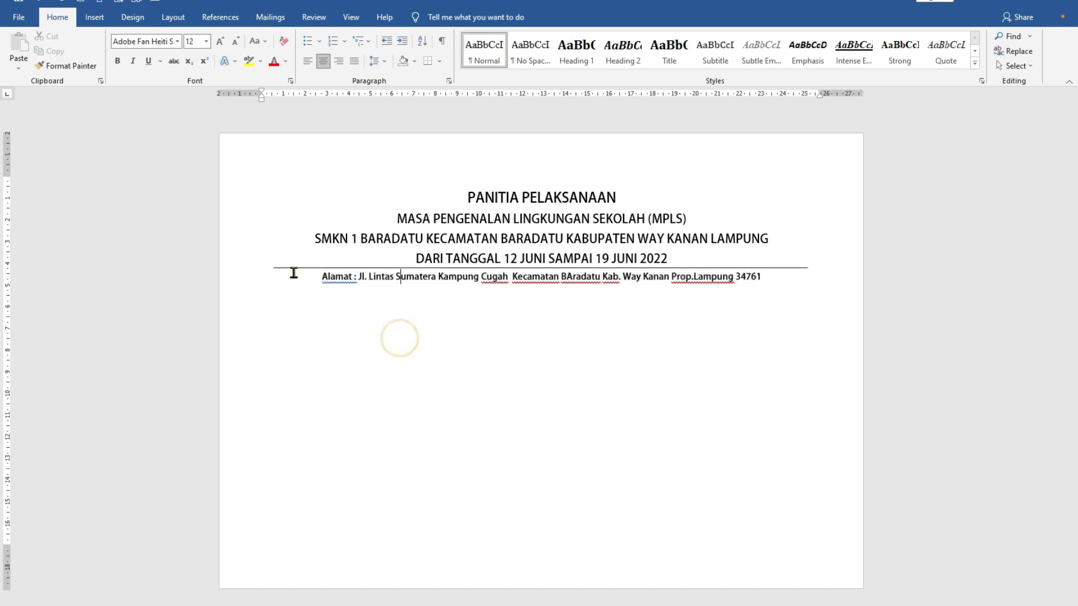
- Correct the capitalization of "BAradatu" to "Baradatu" in the address line
{"action": "left_click", "coordinate": [573, 276]}
{"action": "key", "text": "shift+Left"}
{"action": "type", "text": "a"}
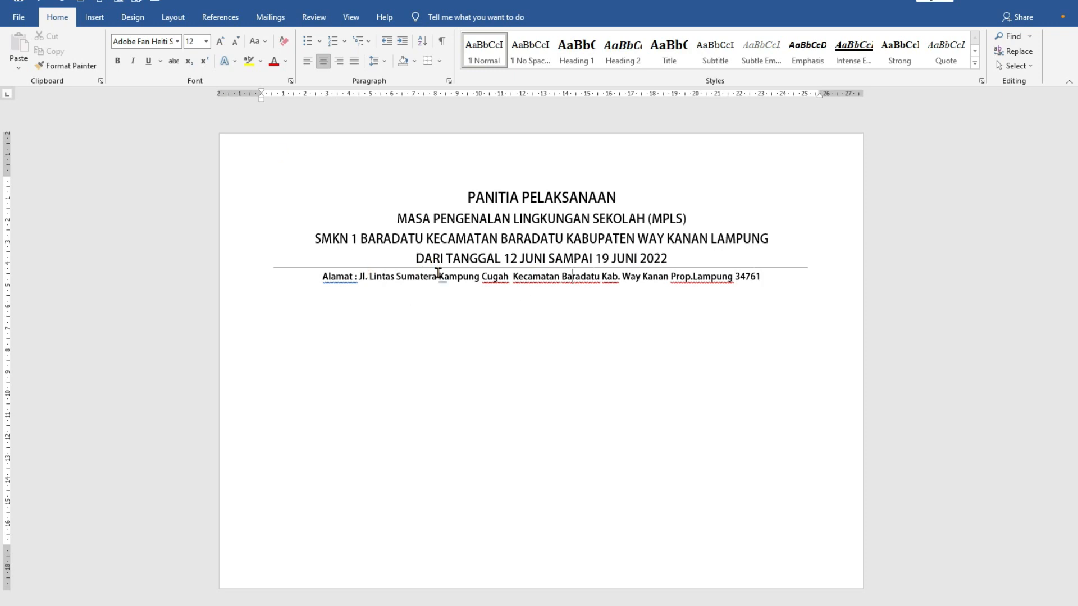
- Duplicate the horizontal line from above the address and place the copy directly beneath the address line
{"action": "left_click", "coordinate": [388, 268]}
{"action": "left_click_drag", "start_coordinate": [389, 268], "coordinate": [388, 281]}
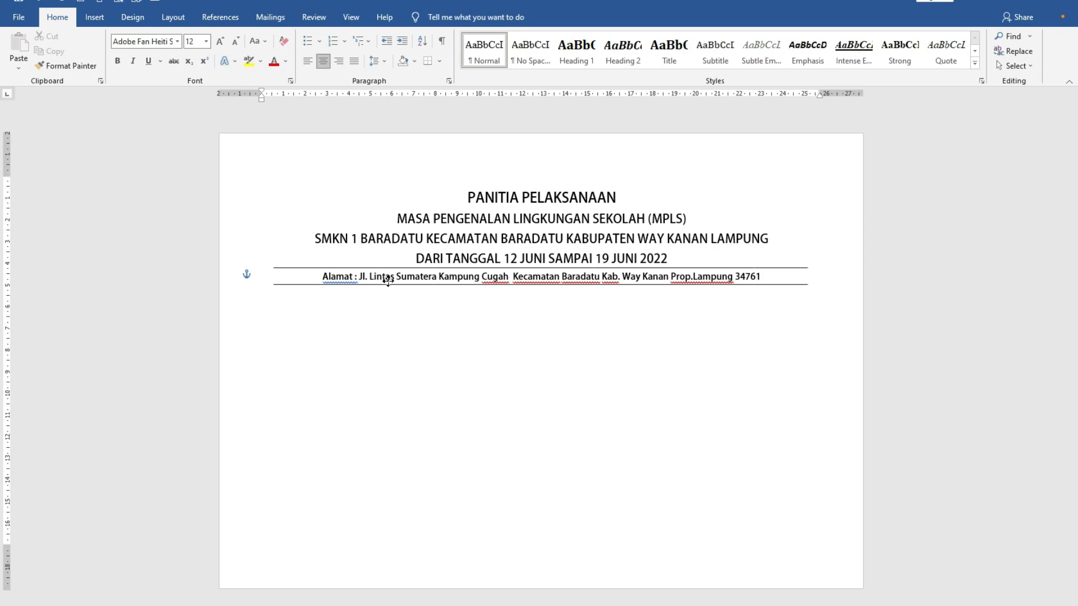
{"action": "left_click_drag", "start_coordinate": [388, 280], "coordinate": [387, 281]}
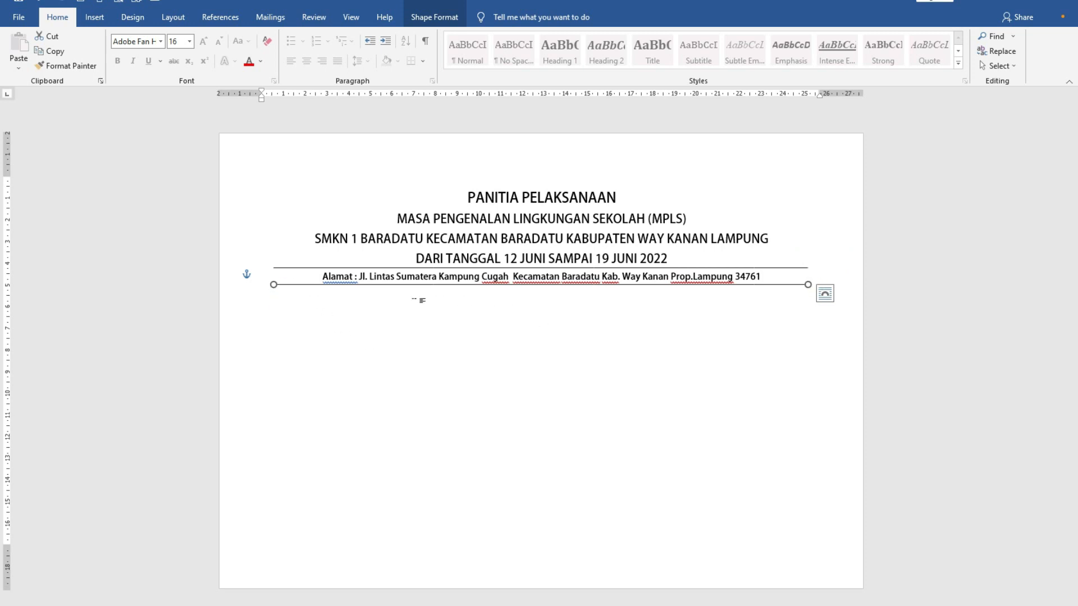
- Set the outline weight of the line beneath the address to 1½ pt
{"action": "left_click", "coordinate": [365, 280]}
{"action": "left_click", "coordinate": [434, 17]}
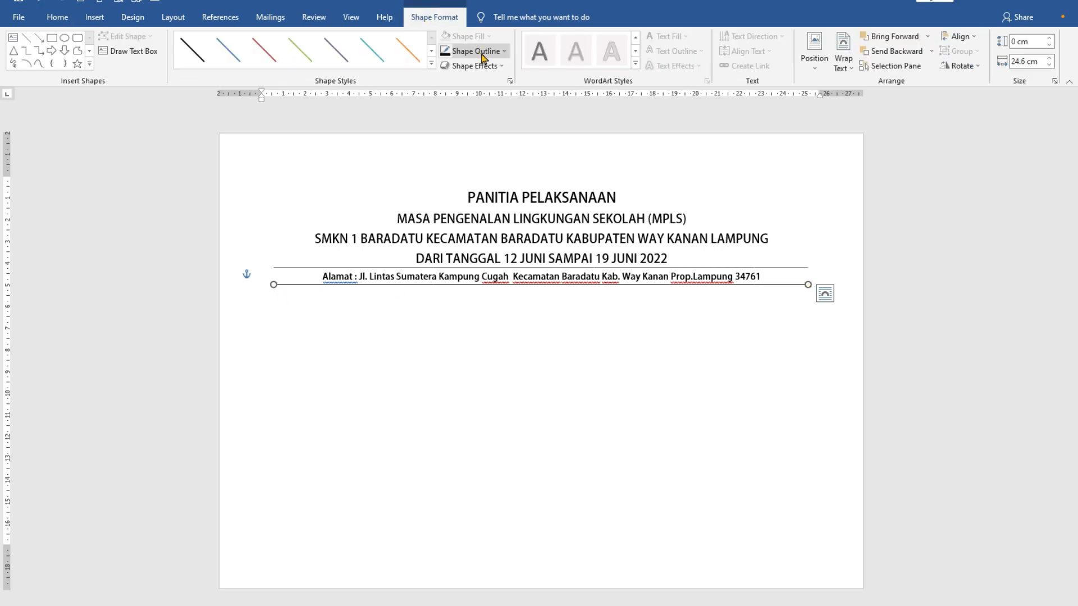
{"action": "left_click", "coordinate": [482, 53]}
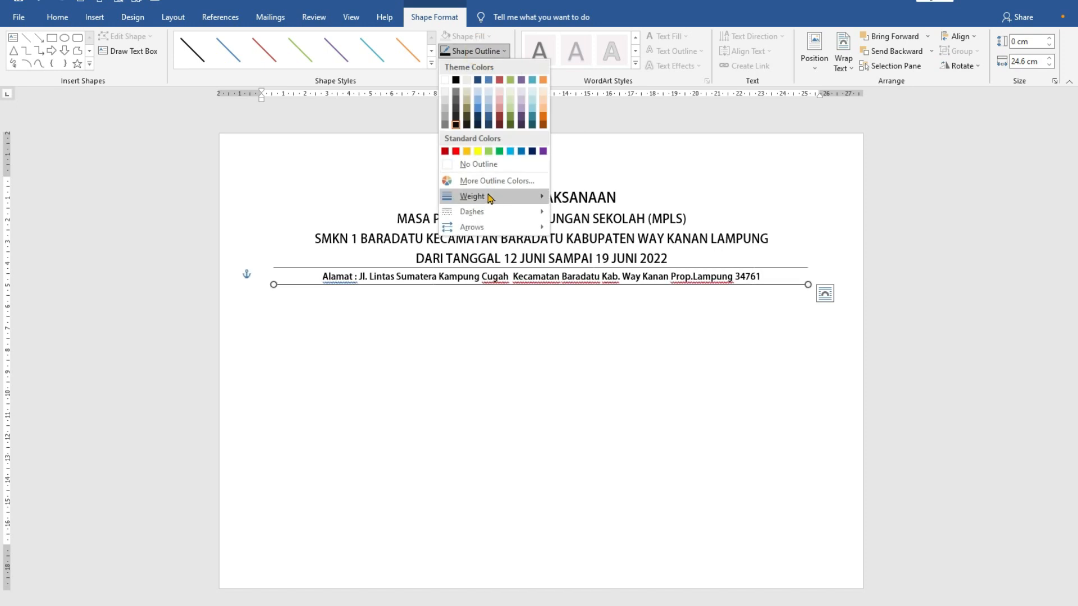
{"action": "mouse_move", "coordinate": [491, 201]}
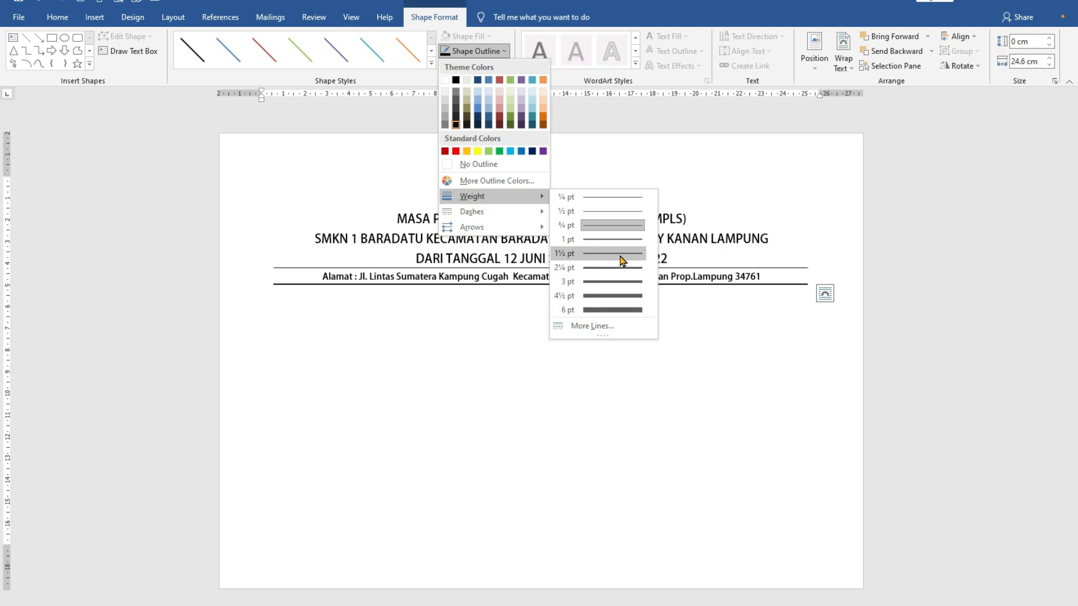
{"action": "left_click", "coordinate": [622, 253]}
{"action": "left_click", "coordinate": [659, 399]}
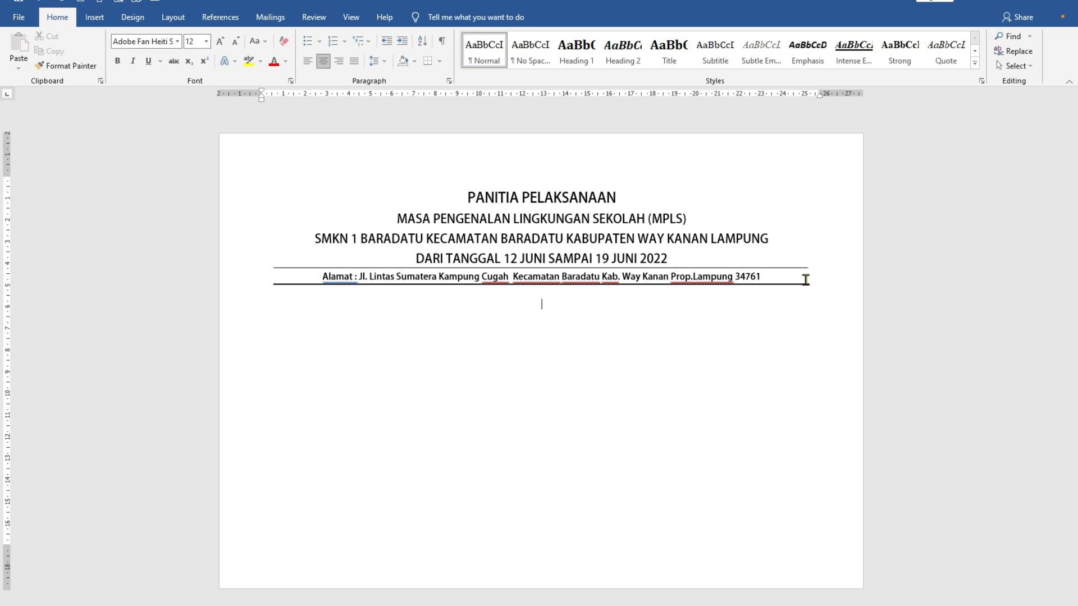
- Add the centered title "SERTIFIKAT" below the letterhead, followed by the line "Nomor : 420/25/SMK-MPLS/III.03/VI/2022"
{"action": "type", "text": "SERTIFIKAT"}
{"action": "key", "text": "Return"}
{"action": "type", "text": "Nomor "}
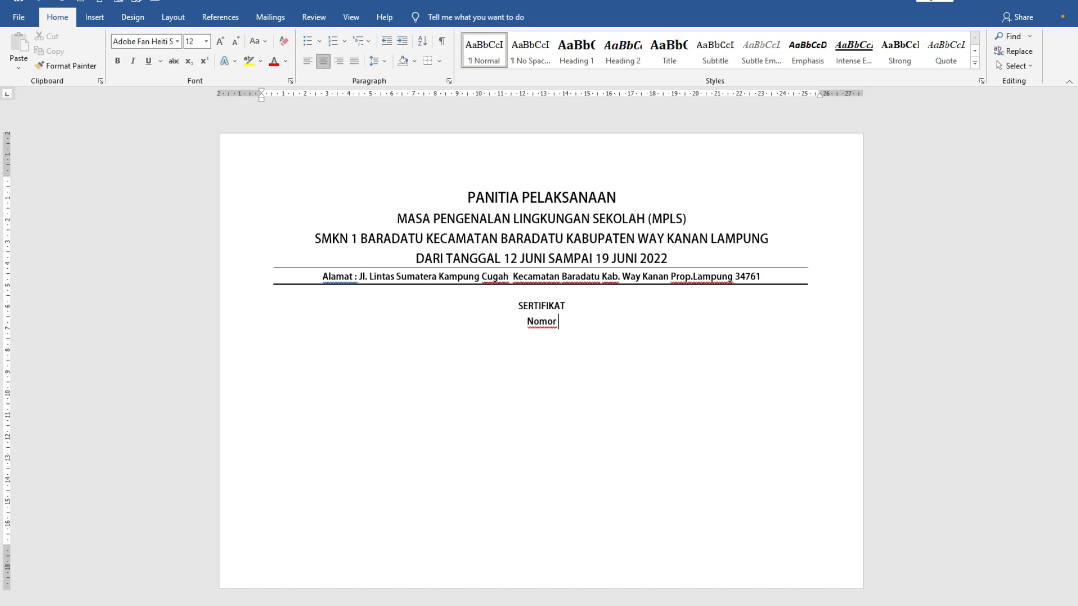
{"action": "type", "text": ": 420/25/"}
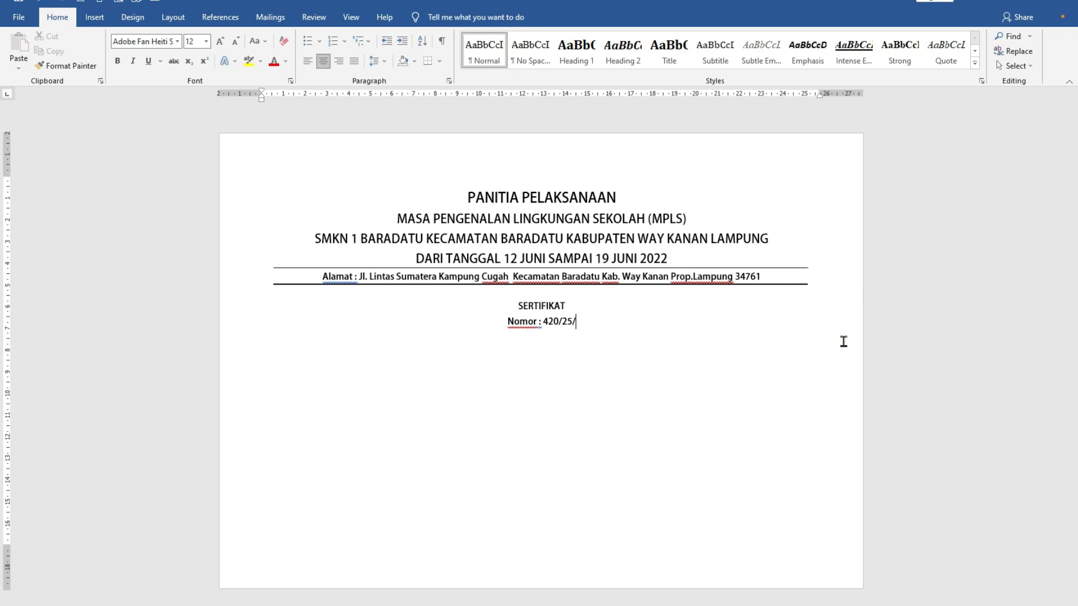
{"action": "type", "text": "SMK-MPLS/III.03/VI/2022"}
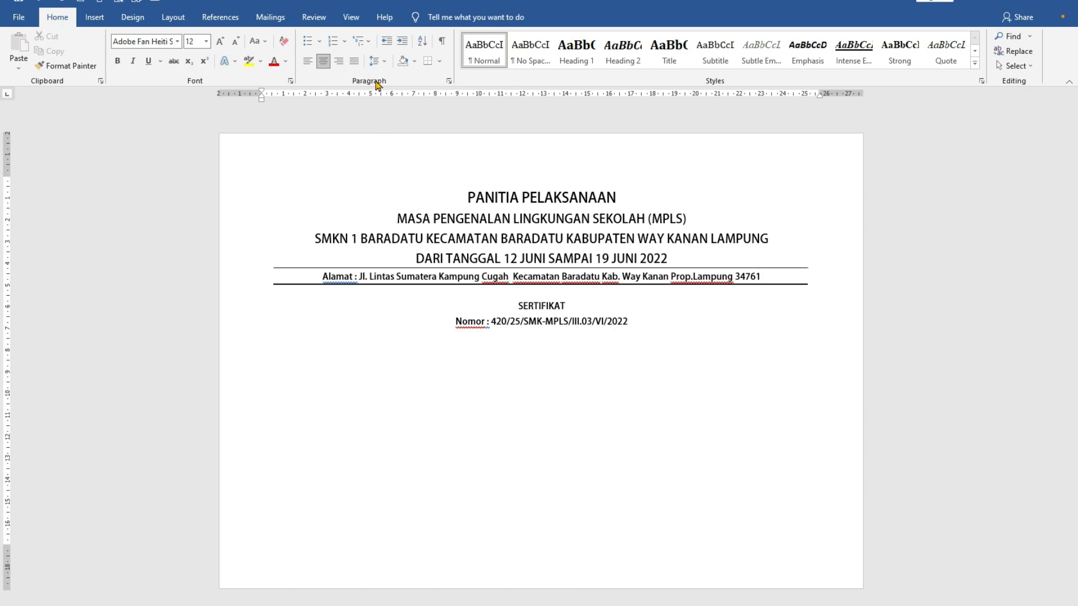
- Left-align the paragraph below the certificate number and add indented lines for "Nama :" and "Tempat Tgl.Lahir"
{"action": "left_click", "coordinate": [308, 66]}
{"action": "key", "text": "Tab"}
{"action": "type", "text": "Nama "}
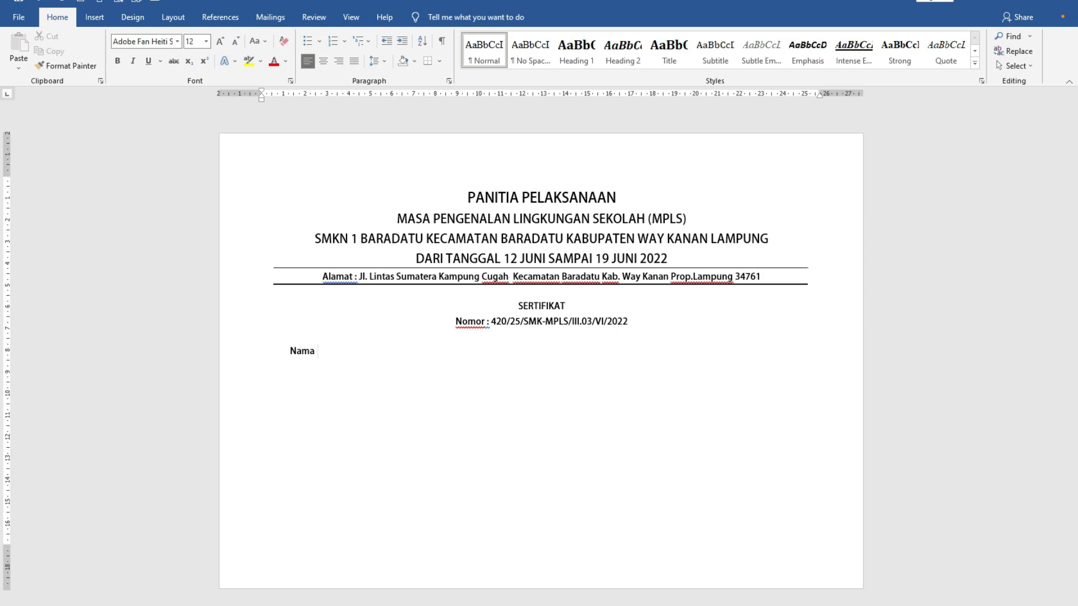
{"action": "type", "text": ":"}
{"action": "key", "text": "Return"}
{"action": "type", "text": "Tempat Tgl.Lahir"}
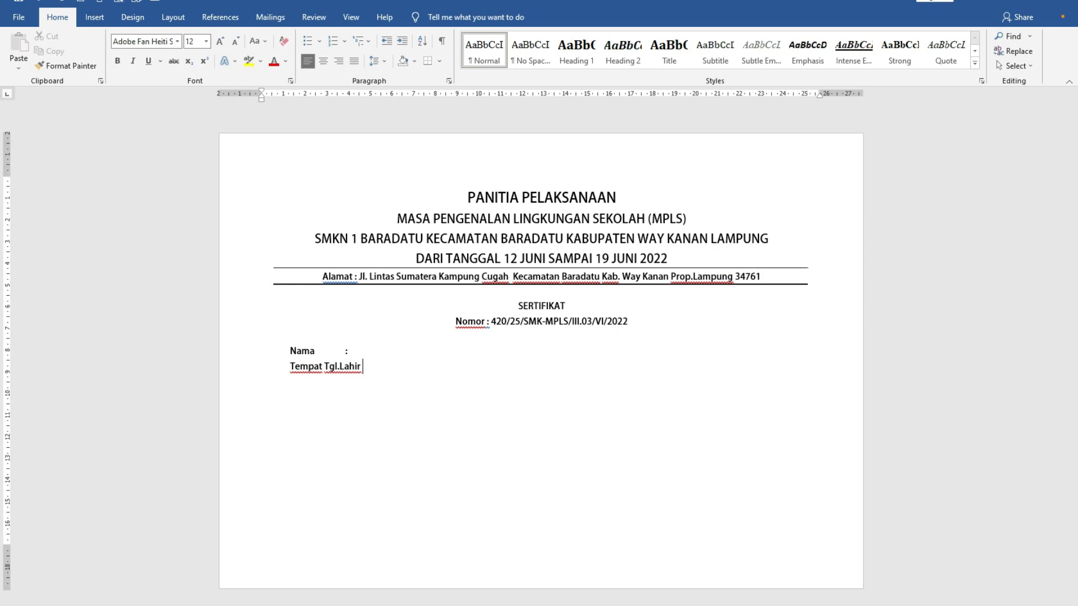
- Add a colon after "Tempat Tgl.Lahir", line it up with the colon after "Nama" using tabs, and start a new line
{"action": "left_click", "coordinate": [349, 351]}
{"action": "left_click", "coordinate": [362, 367]}
{"action": "type", "text": ":"}
{"action": "left_click_drag", "start_coordinate": [285, 353], "coordinate": [356, 351]}
{"action": "left_click", "coordinate": [392, 361]}
{"action": "key", "text": "Tab"}
{"action": "left_click", "coordinate": [363, 367]}
{"action": "left_click", "coordinate": [363, 368]}
{"action": "key", "text": "Tab"}
{"action": "left_click", "coordinate": [377, 368]}
{"action": "key", "text": "Return"}
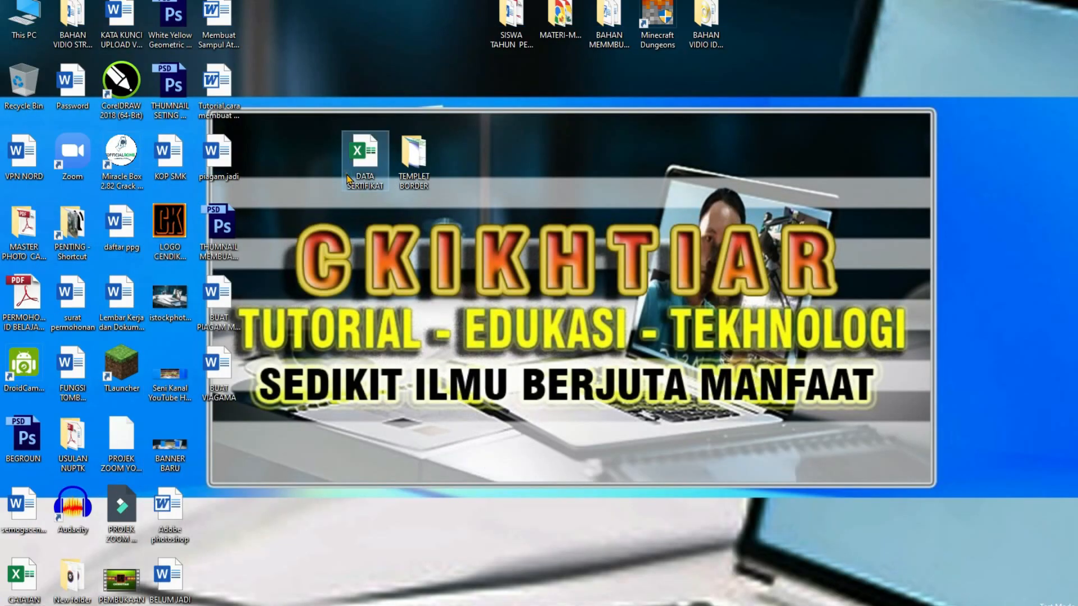
- Check the column headings in the Excel participant list, then add aligned "Insatansi :" and "Sebagai :" lines to the Word certificate
{"action": "double_click", "coordinate": [346, 171]}
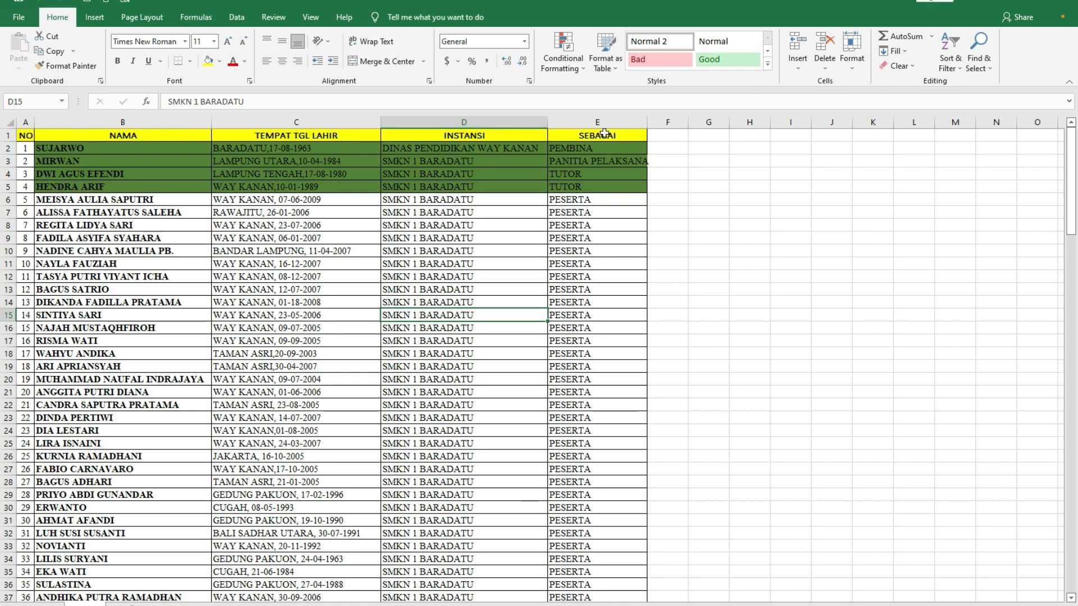
{"action": "key", "text": "alt+Tab"}
{"action": "type", "text": "sat"}
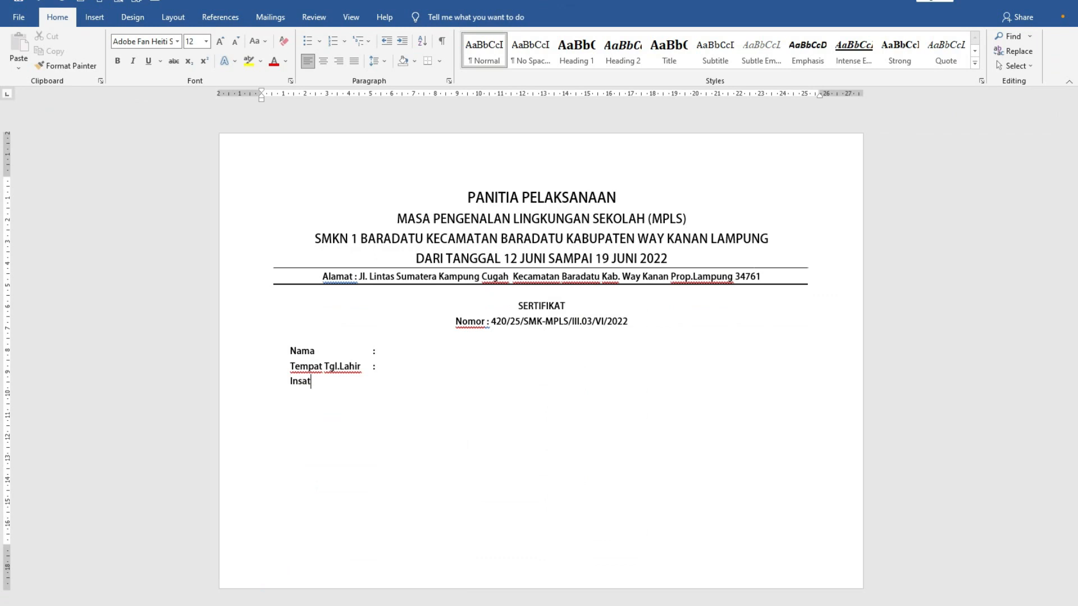
{"action": "type", "text": "ansi"}
{"action": "key", "text": "Tab"}
{"action": "type", "text": ":"}
{"action": "type", "text": "Sebagai "}
{"action": "type", "text": ":"}
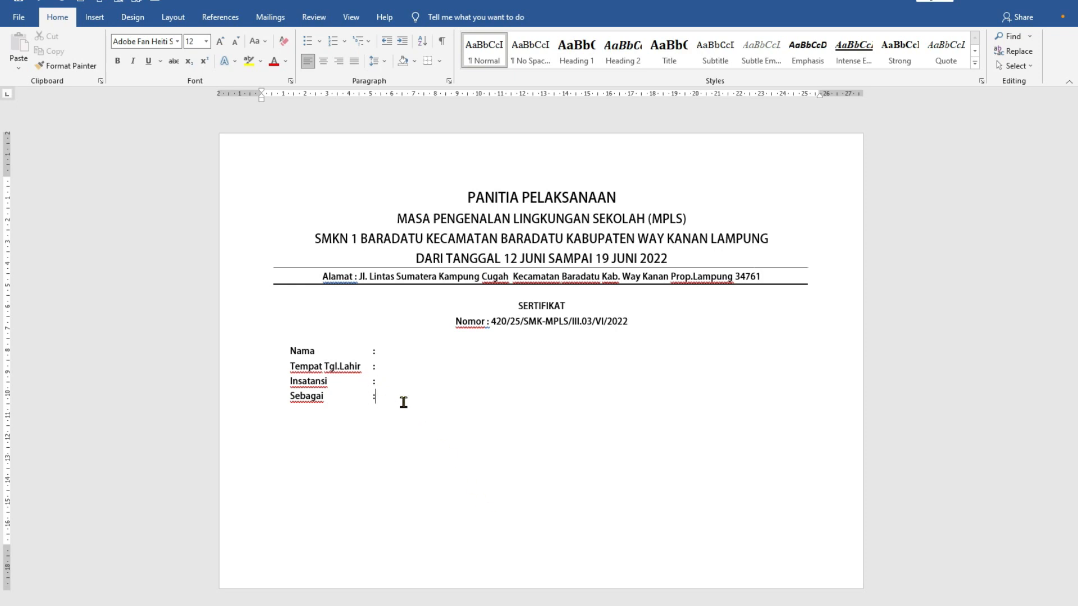
{"action": "key", "text": "Down"}
{"action": "triple_click", "coordinate": [368, 399]}
{"action": "left_click", "coordinate": [440, 423]}
{"action": "left_click_drag", "start_coordinate": [371, 399], "coordinate": [331, 398]}
{"action": "key", "text": "Delete"}
{"action": "key", "text": "Delete"}
- Write "Dalam mengikuti kegiatan Masa pengenalan Lingkungan Sekolah (MPLS) 2022 Sekolah Menengah Kejuruan Negeri 1 Baradatu" below the participant fields
{"action": "type", "text": "Dalam mengikuti "}
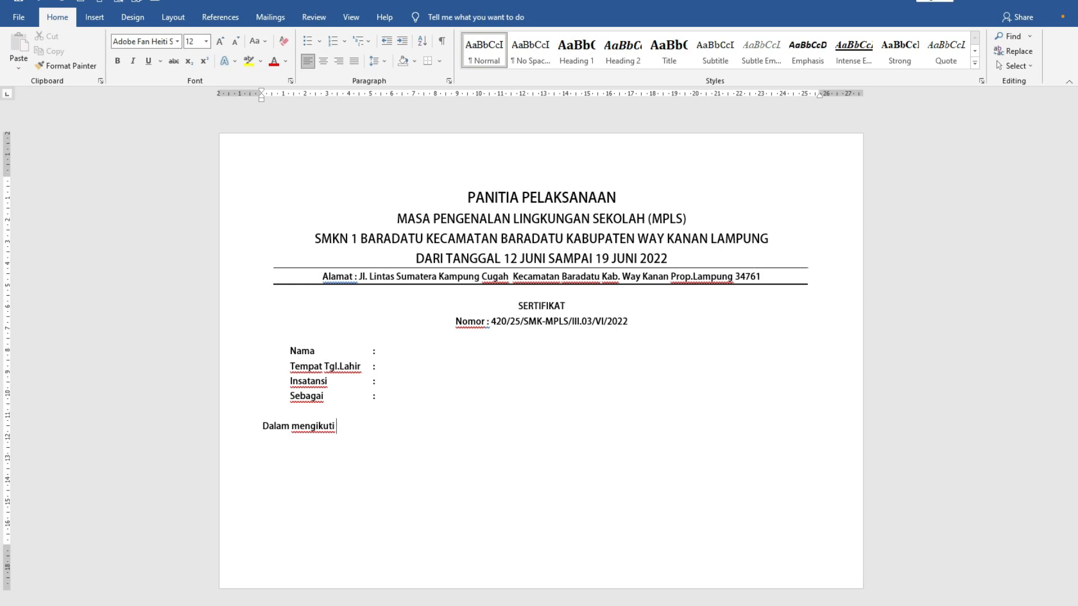
{"action": "type", "text": "kegiatan Masa pengenalan Lingkungan Sekolah (MPLS) 2022 Sekolah Menengah Kejuruan Negeri 1 BAradatu"}
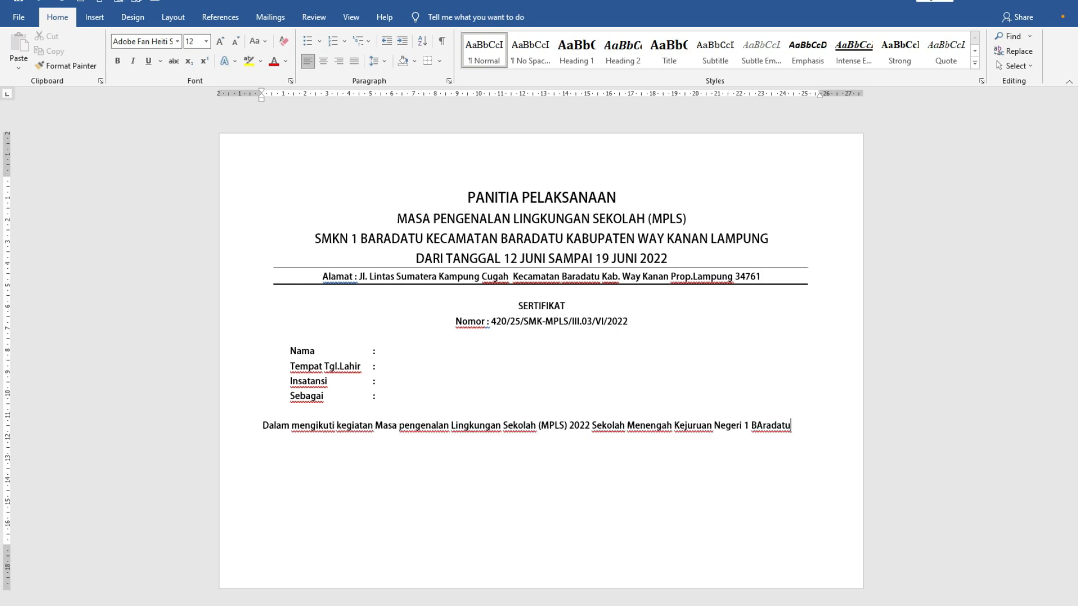
{"action": "key", "text": "BackSpace"}
{"action": "type", "text": "a"}
{"action": "key", "text": "Return"}
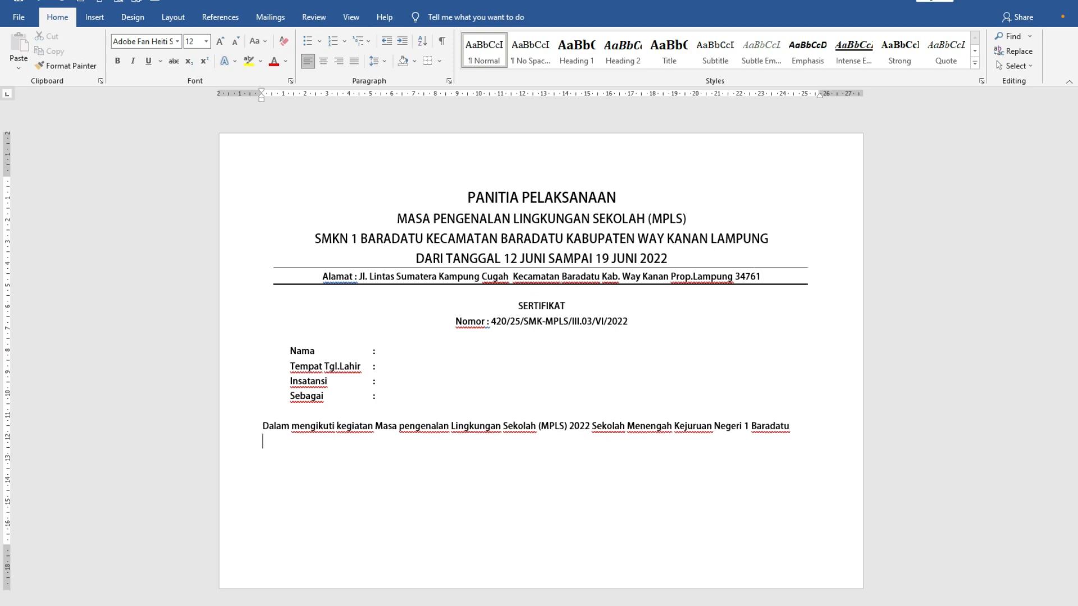
- Continue the statement with "Tahun Pelajaran 2022/2023 dari Tanggal 12 Juni Sampai Dengan 19 Juni 2022." and start a new line
{"action": "type", "text": "Tahun Pelajaran 2022/2023 dari Tanggal 12 Juni Sampai Dengan 19 Juni 2022."}
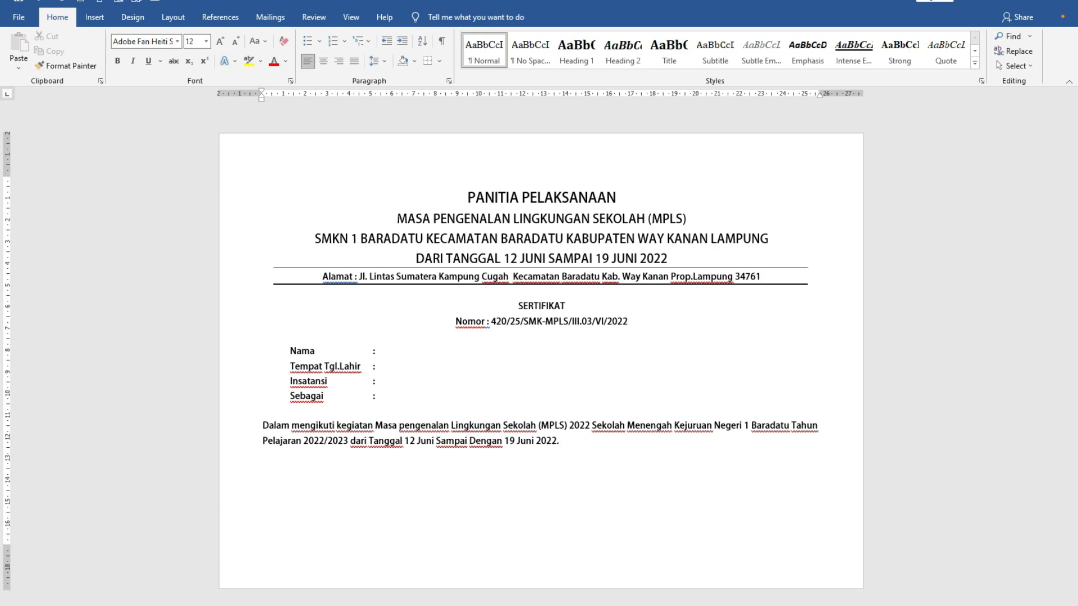
{"action": "key", "text": "Return"}
- Insert a table with three columns and one row below the statement paragraph
{"action": "left_click", "coordinate": [96, 17]}
{"action": "left_click", "coordinate": [106, 69]}
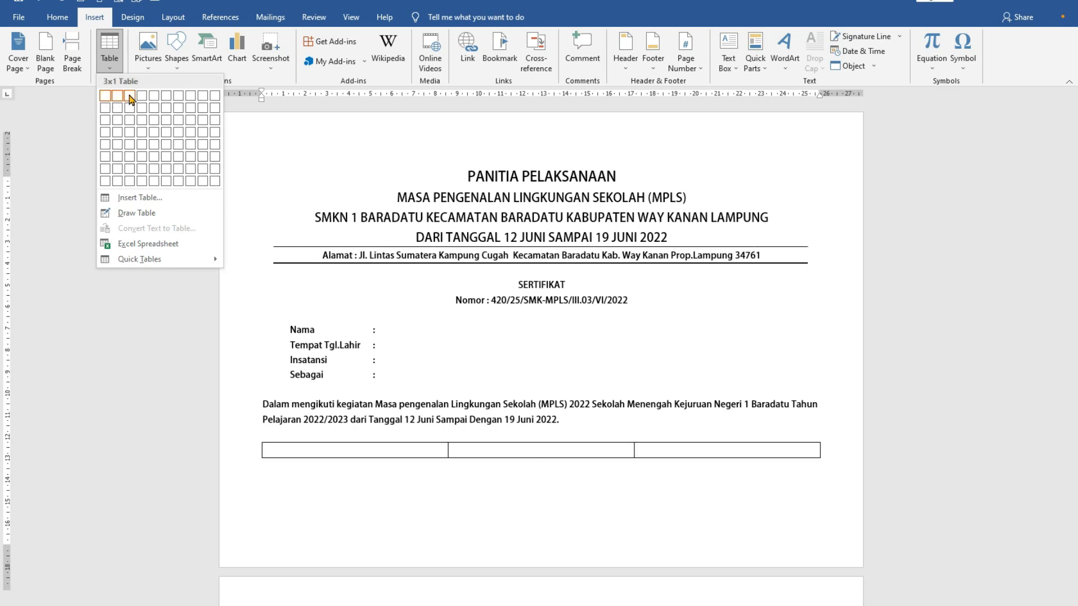
{"action": "left_click", "coordinate": [130, 100]}
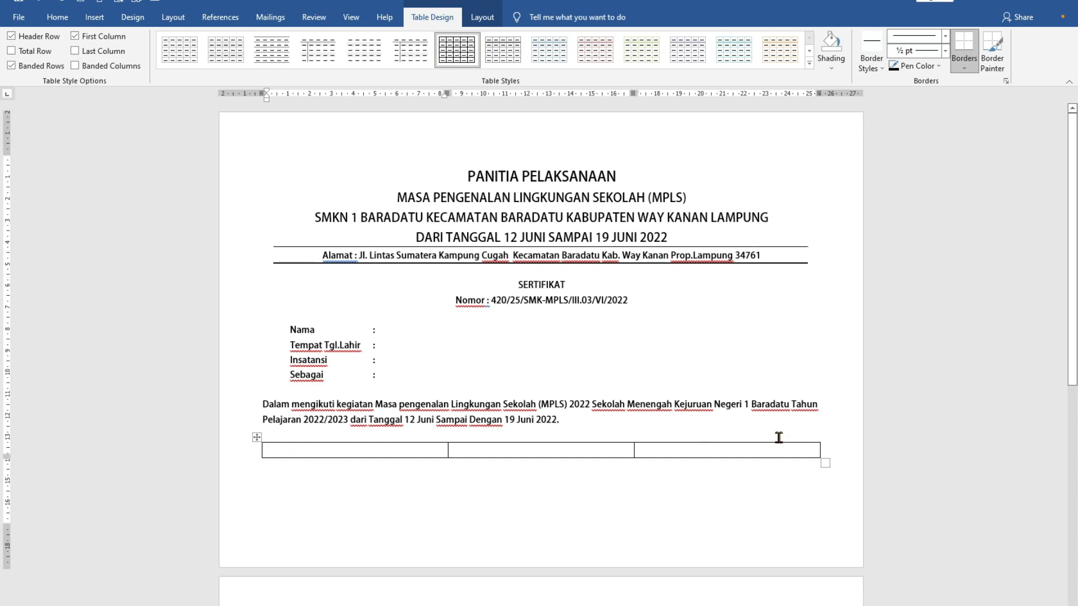
- Fill the first table cell with "Mengetahui", "Kepala Sekolah", blank lines for a signature, and the principal's name and title
{"action": "type", "text": "Mengetahui"}
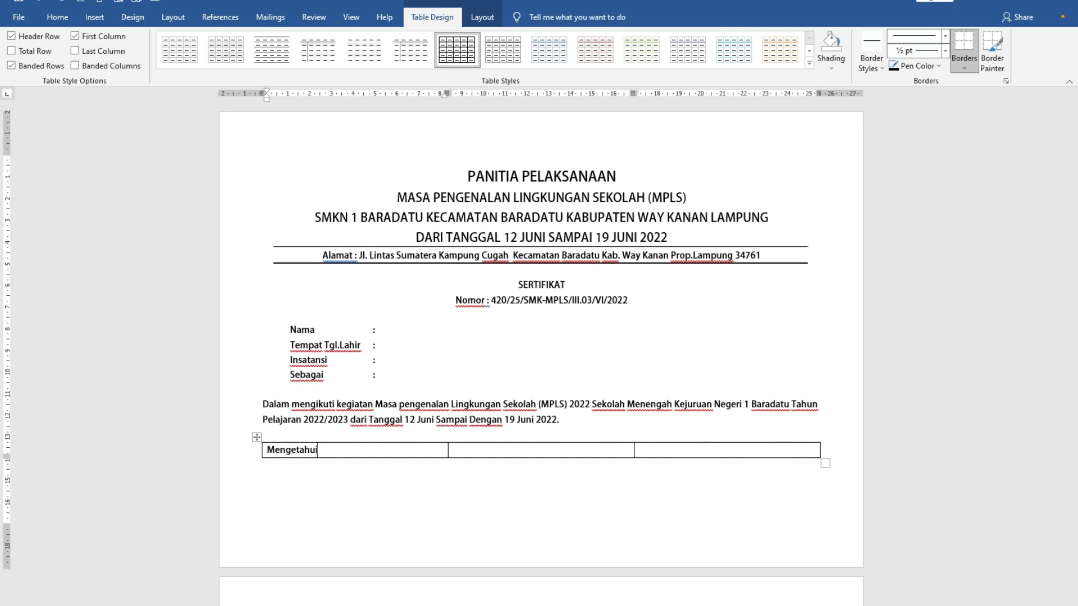
{"action": "key", "text": "Return"}
{"action": "type", "text": "KEpala Sekolah"}
{"action": "left_click", "coordinate": [340, 455]}
{"action": "key", "text": "Return"}
{"action": "key", "text": "Return"}
{"action": "key", "text": "Return"}
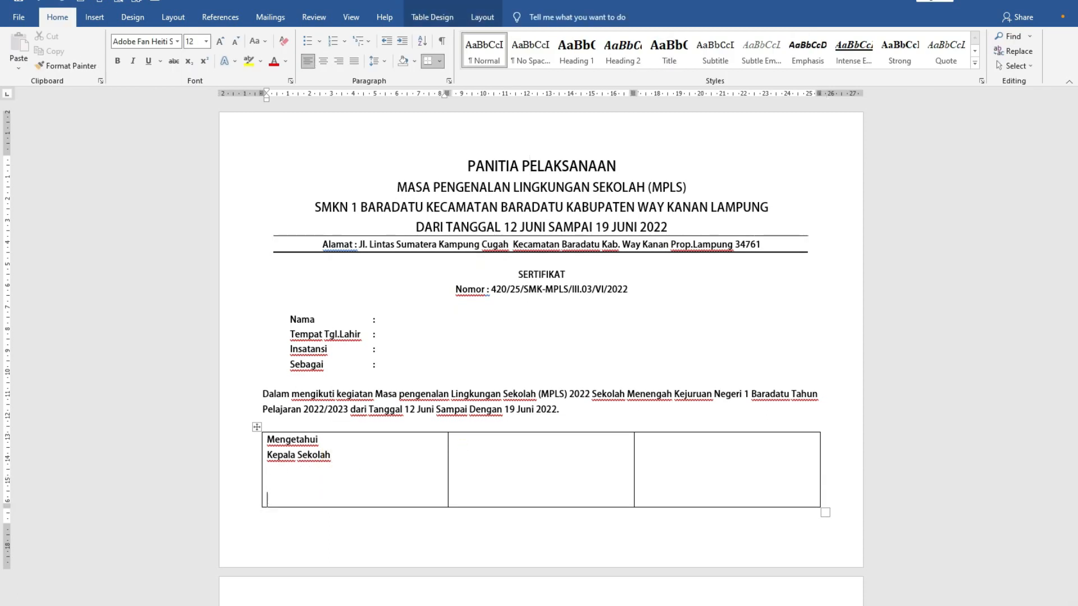
{"action": "type", "text": "SUJARWO,S.Pd."}
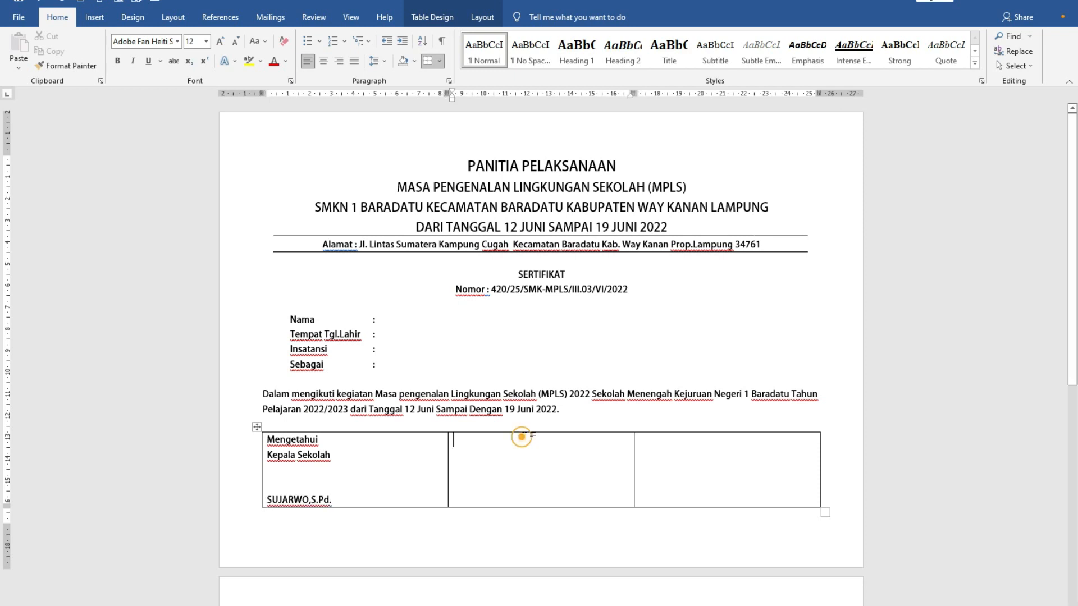
- Fill the middle table cell with "Ketua", "Panitia", blank lines for a signature, and the committee chair's name and title
{"action": "left_click", "coordinate": [455, 438]}
{"action": "type", "text": "Ketua"}
{"action": "key", "text": "Return"}
{"action": "type", "text": "Panitia"}
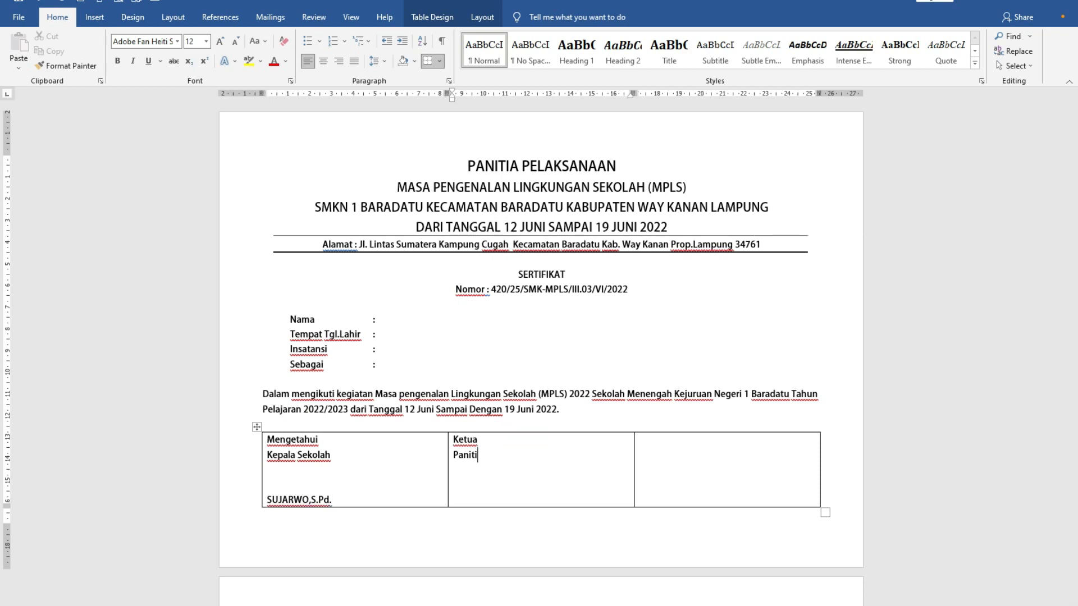
{"action": "key", "text": "Return"}
{"action": "key", "text": "Return"}
{"action": "key", "text": "Return"}
{"action": "type", "text": "MIRWAN,S.Pd."}
- Fill the third table cell with "Baradatu, 22 Juni 2022", "Sekretaris", signature space, and the secretary's name and title
{"action": "left_click", "coordinate": [742, 441]}
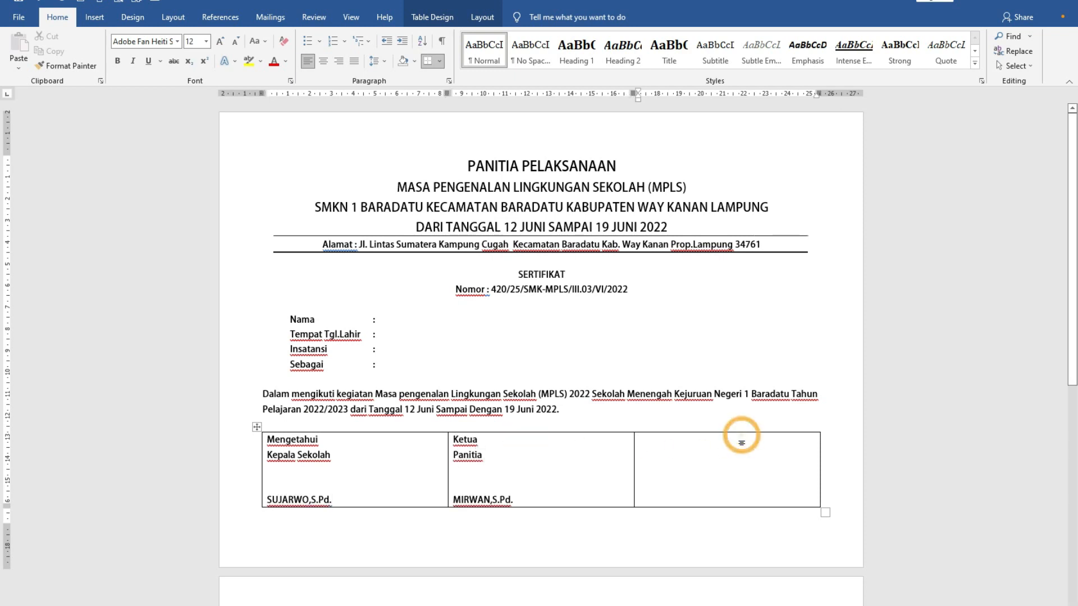
{"action": "type", "text": "sEKRET"}
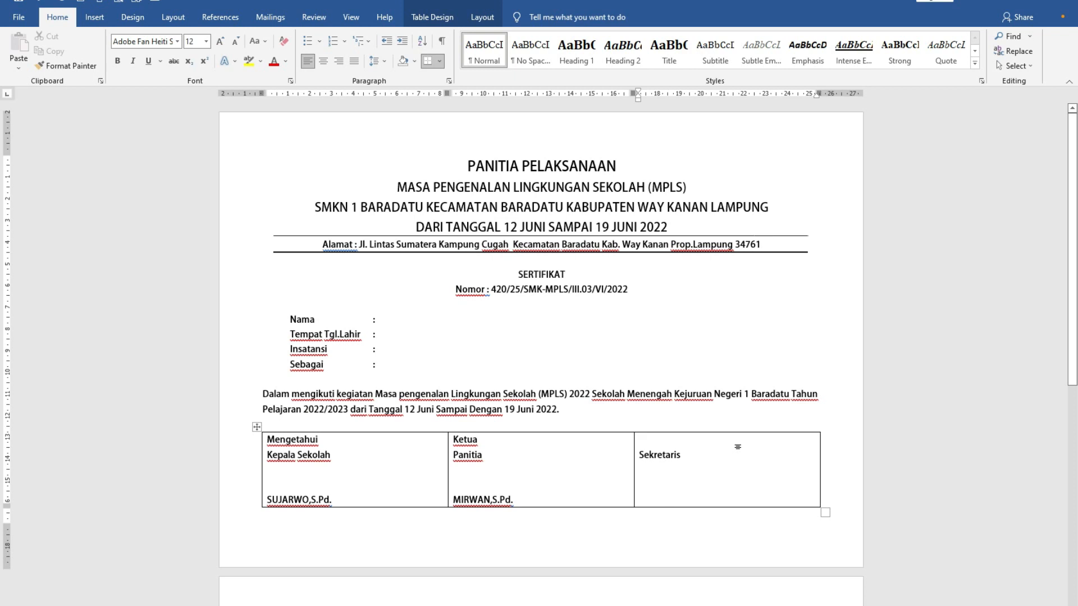
{"action": "type", "text": "Baradatu, 22 Juni 2022"}
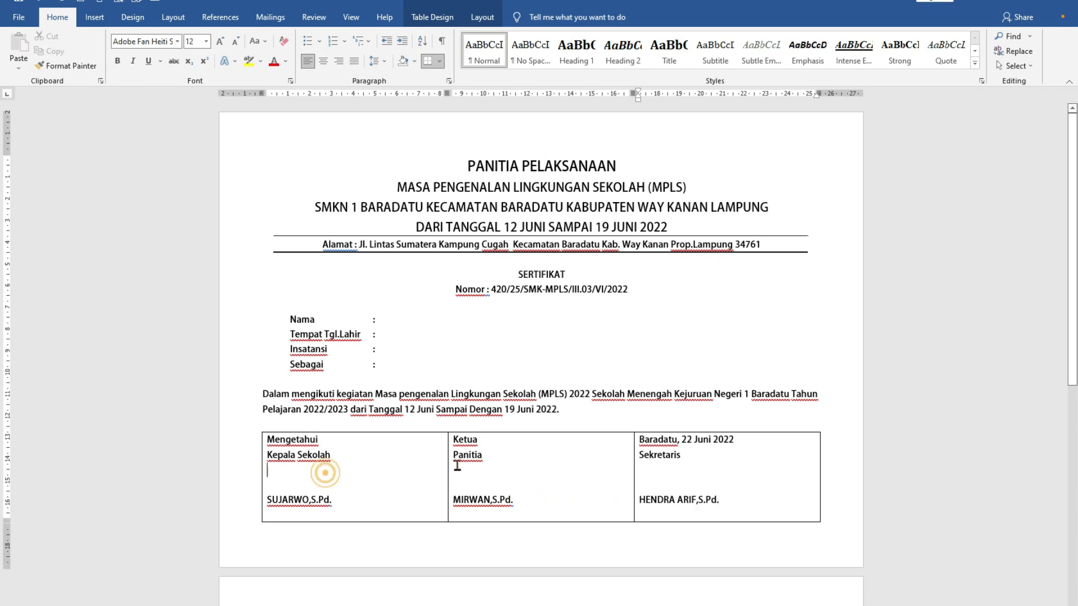
- Center the text in all three signature cells and remove the empty last line from the third cell
{"action": "left_click_drag", "start_coordinate": [325, 473], "coordinate": [676, 455]}
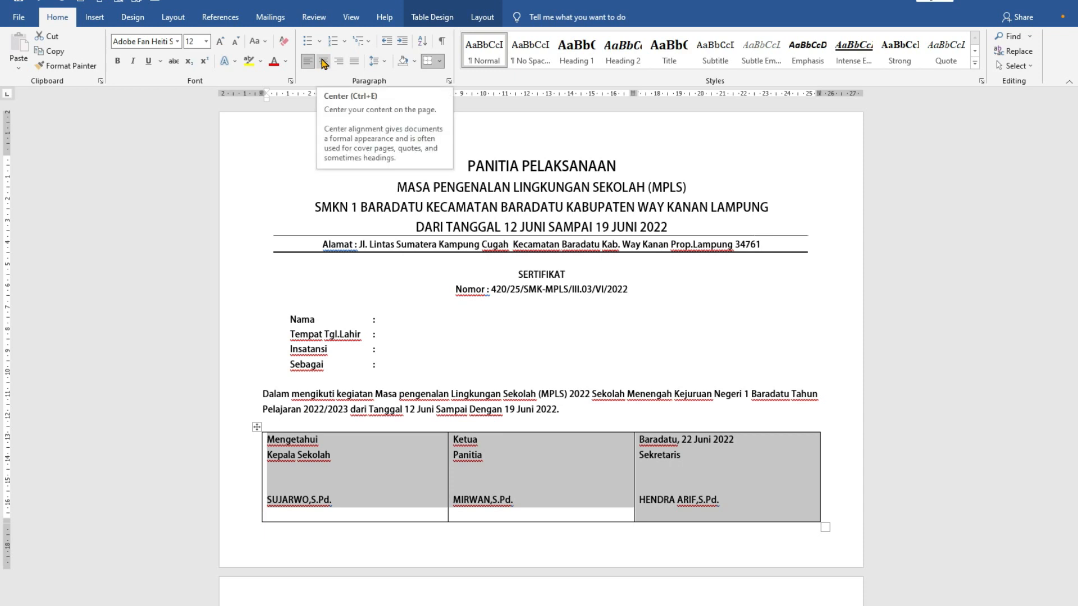
{"action": "left_click", "coordinate": [324, 62]}
{"action": "left_click", "coordinate": [675, 515]}
{"action": "key", "text": "BackSpace"}
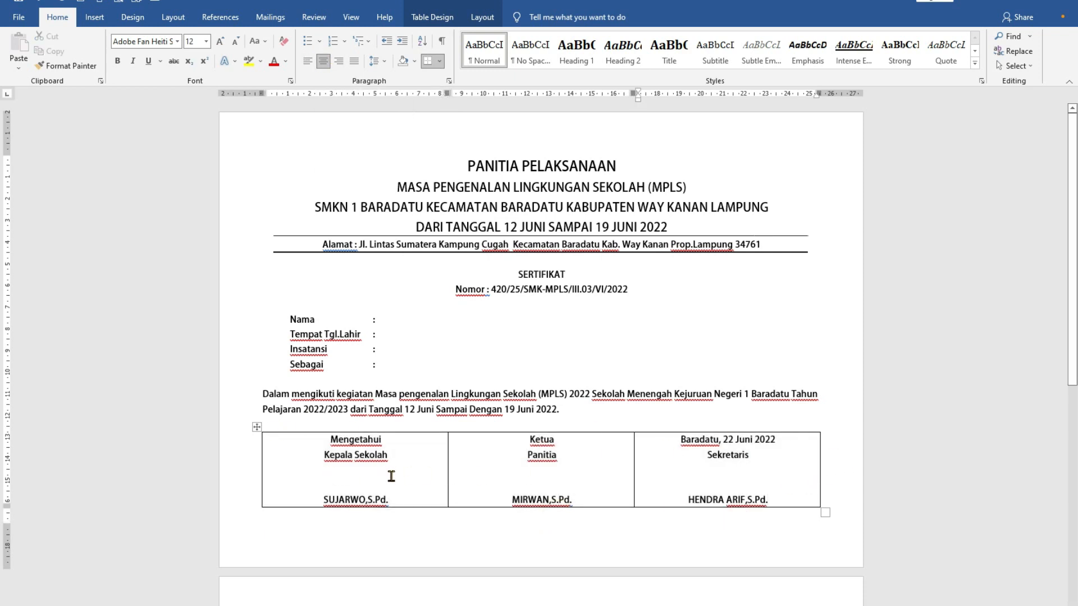
- Remove all borders from the signature table
{"action": "left_click", "coordinate": [255, 466]}
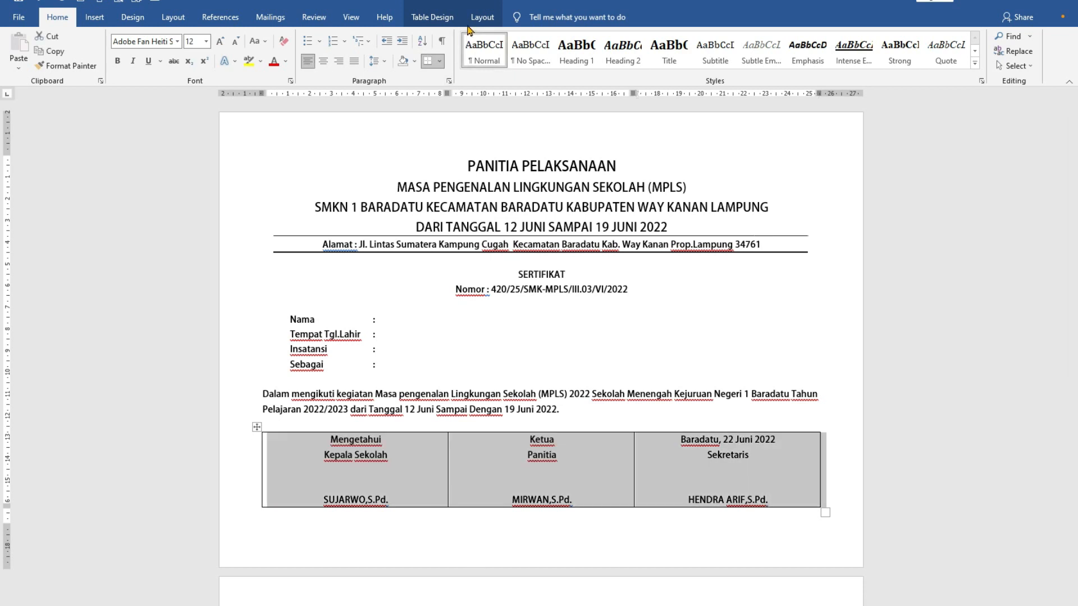
{"action": "left_click", "coordinate": [433, 17]}
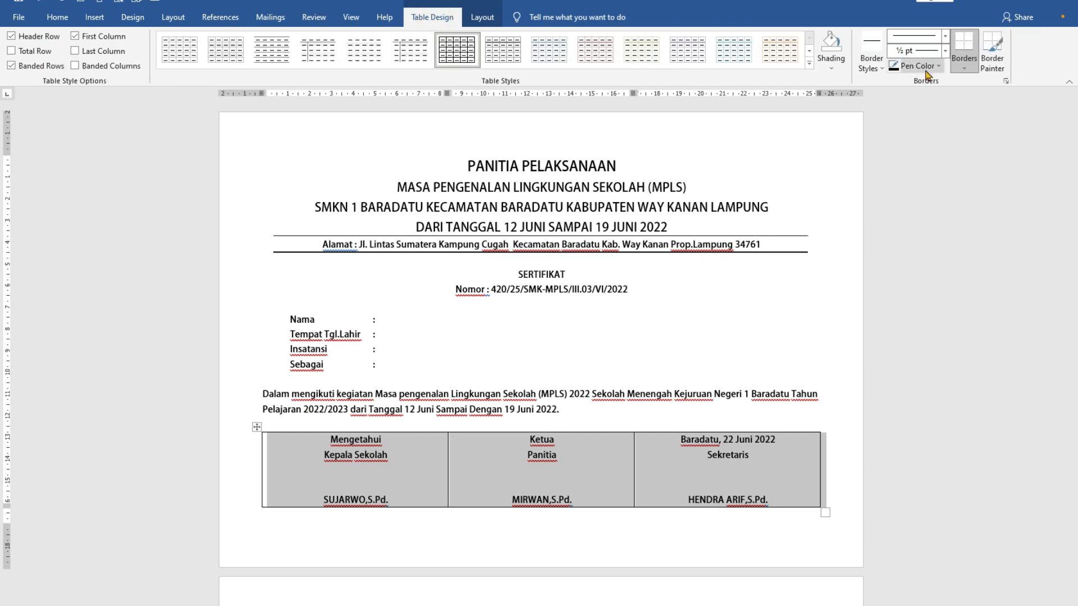
{"action": "left_click", "coordinate": [964, 69]}
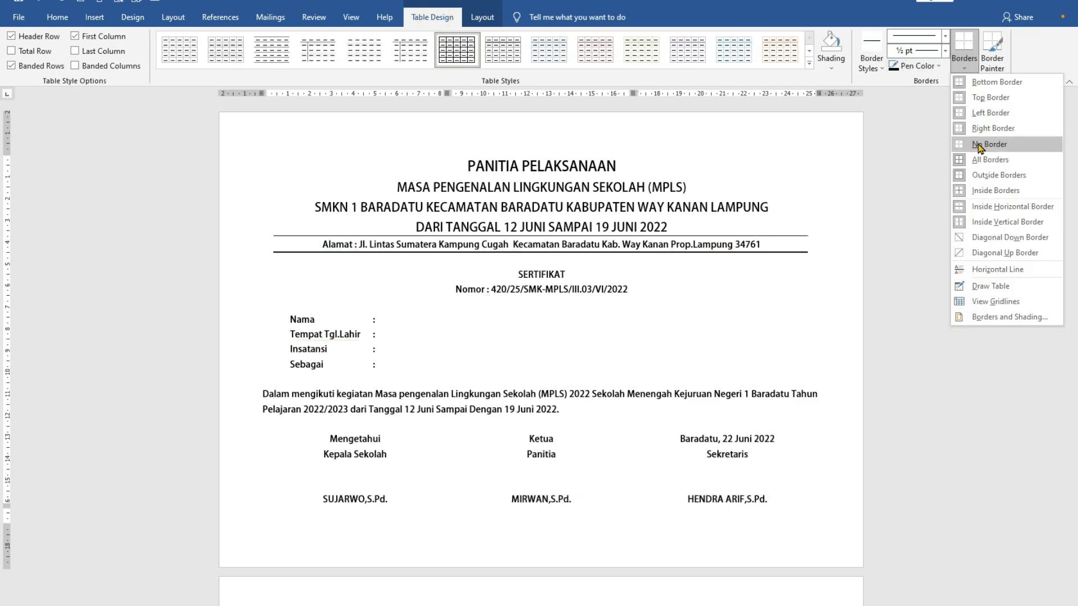
{"action": "left_click", "coordinate": [926, 142]}
{"action": "left_click", "coordinate": [360, 479]}
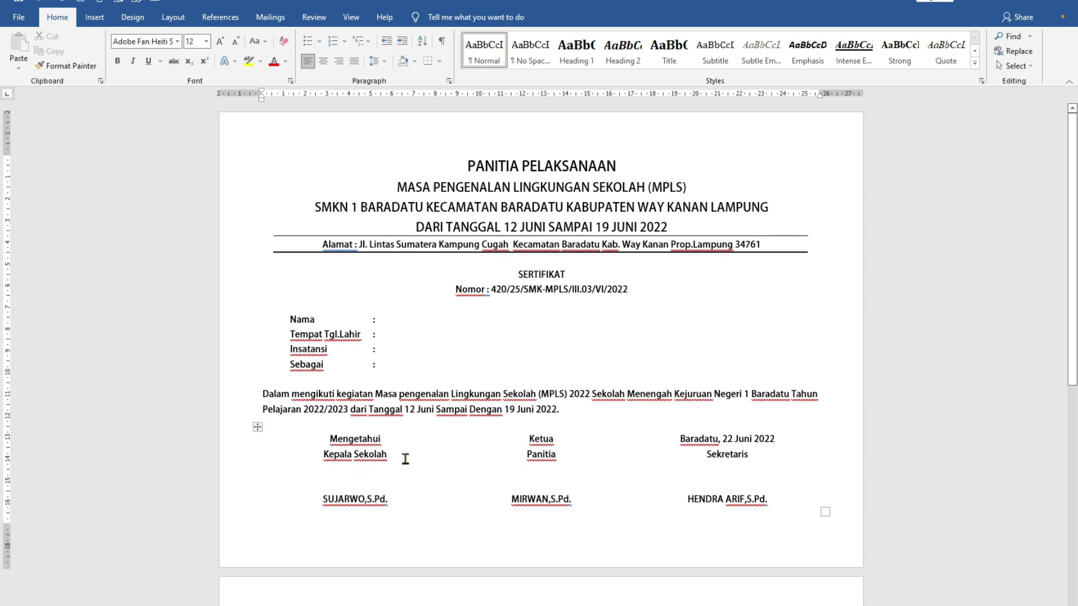
{"action": "left_click_drag", "start_coordinate": [342, 472], "coordinate": [742, 449]}
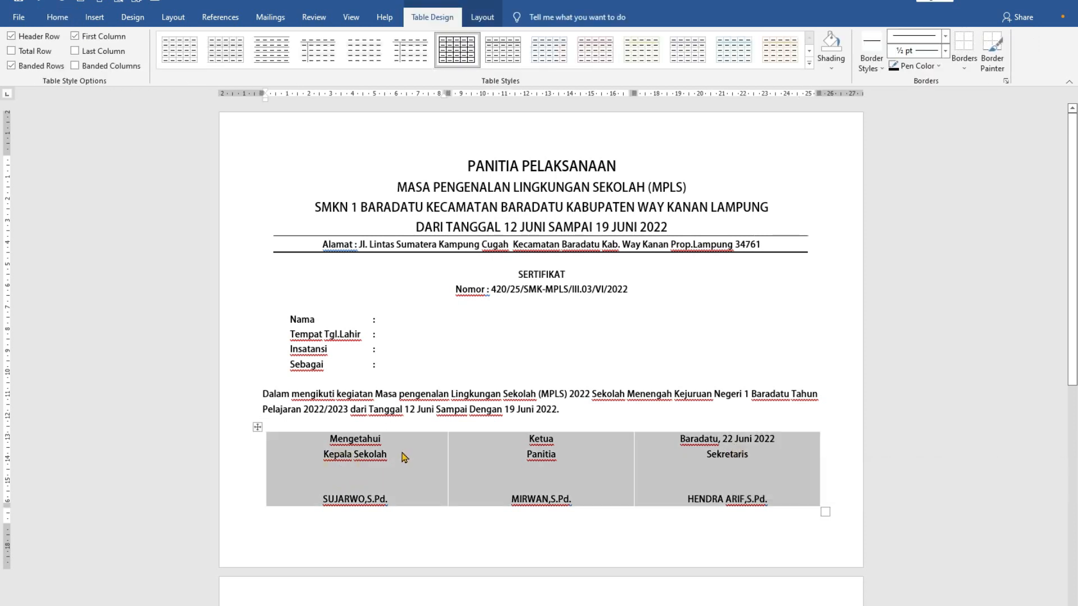
{"action": "left_click", "coordinate": [401, 472]}
{"action": "mouse_move", "coordinate": [381, 482]}
{"action": "left_mouse_down"}
{"action": "mouse_move", "coordinate": [561, 460]}
{"action": "mouse_move", "coordinate": [722, 459]}
{"action": "left_mouse_up"}
{"action": "left_click", "coordinate": [496, 540]}
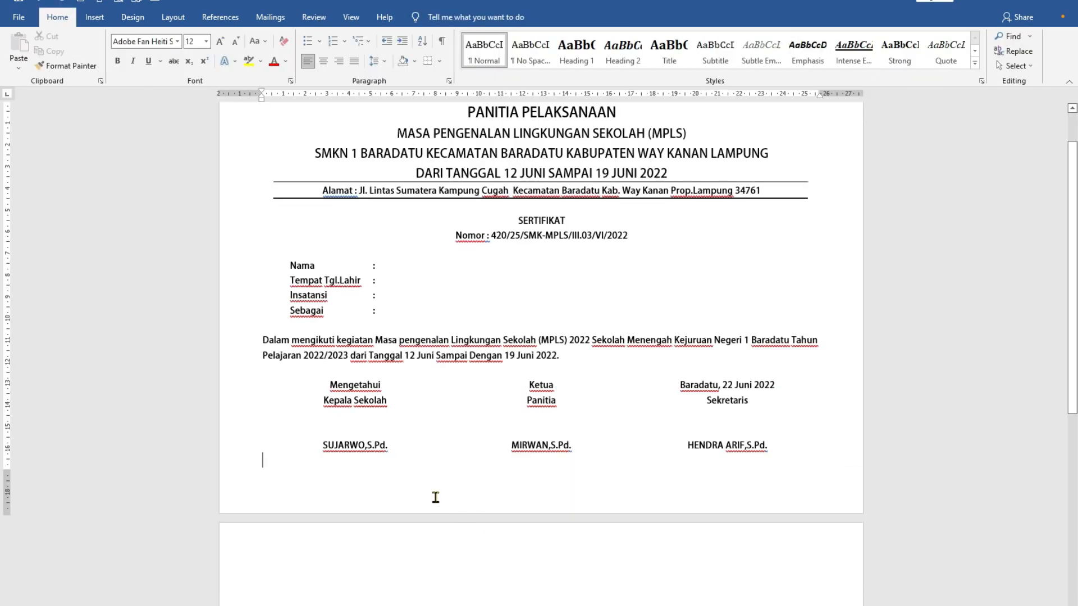
- Delete the empty paragraphs below the signature table that spill onto the blank second page
{"action": "scroll", "coordinate": [436, 498], "scroll_direction": "down", "scroll_amount": 3}
{"action": "scroll", "coordinate": [303, 382], "scroll_direction": "down", "scroll_amount": 4}
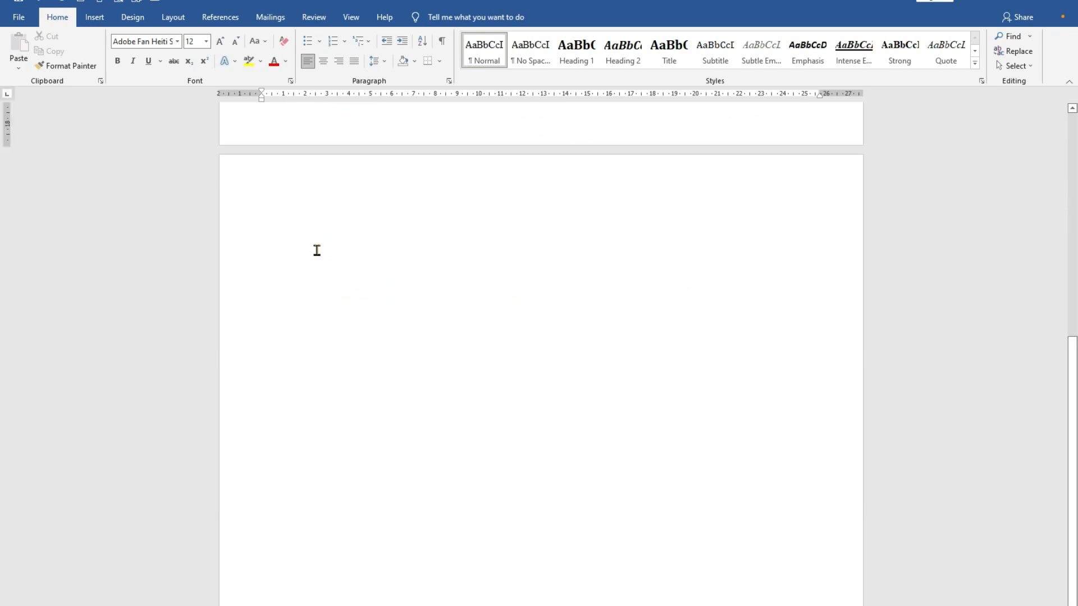
{"action": "scroll", "coordinate": [393, 415], "scroll_direction": "up", "scroll_amount": 4}
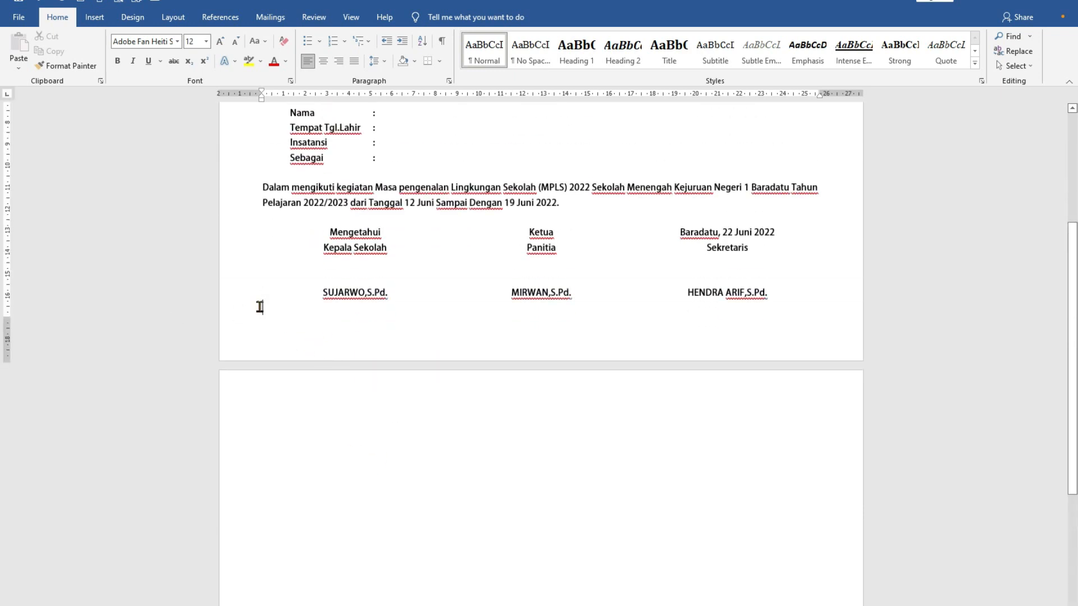
{"action": "scroll", "coordinate": [355, 331], "scroll_direction": "up", "scroll_amount": 2}
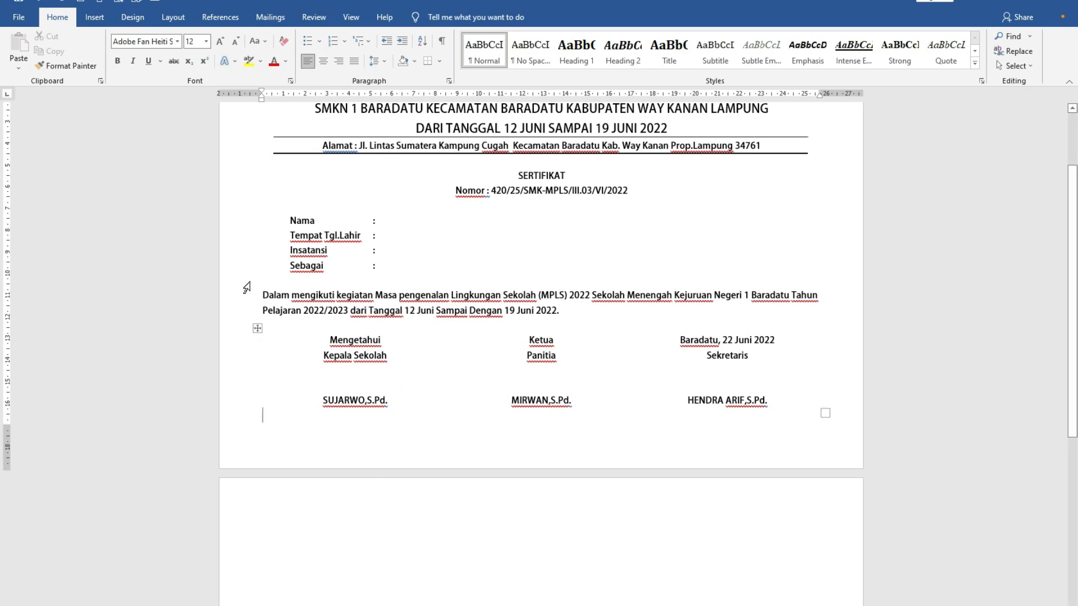
{"action": "scroll", "coordinate": [331, 336], "scroll_direction": "up", "scroll_amount": 2}
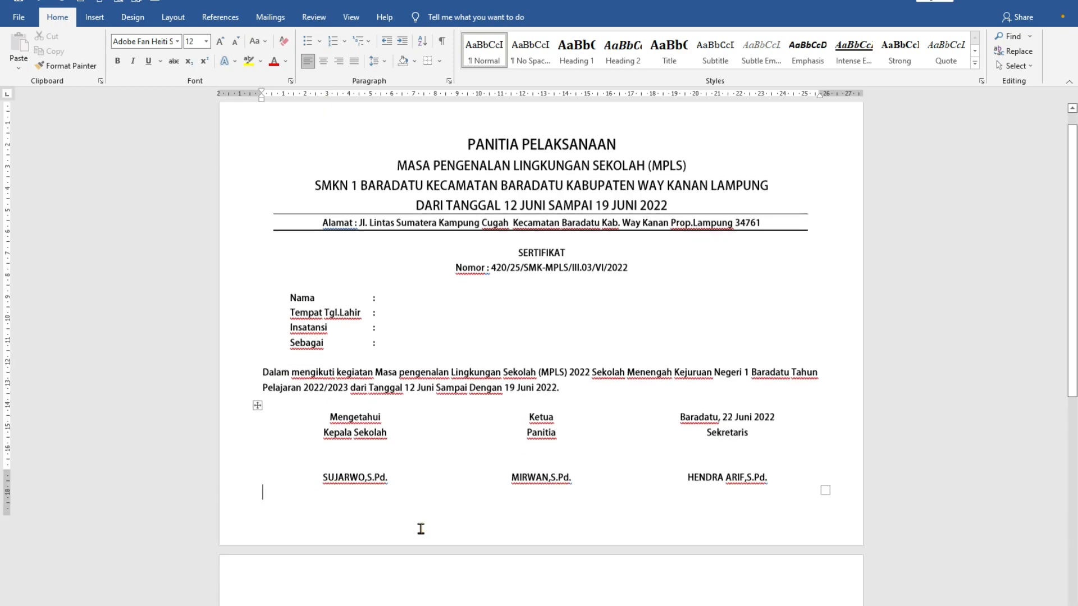
{"action": "scroll", "coordinate": [421, 527], "scroll_direction": "down", "scroll_amount": 2}
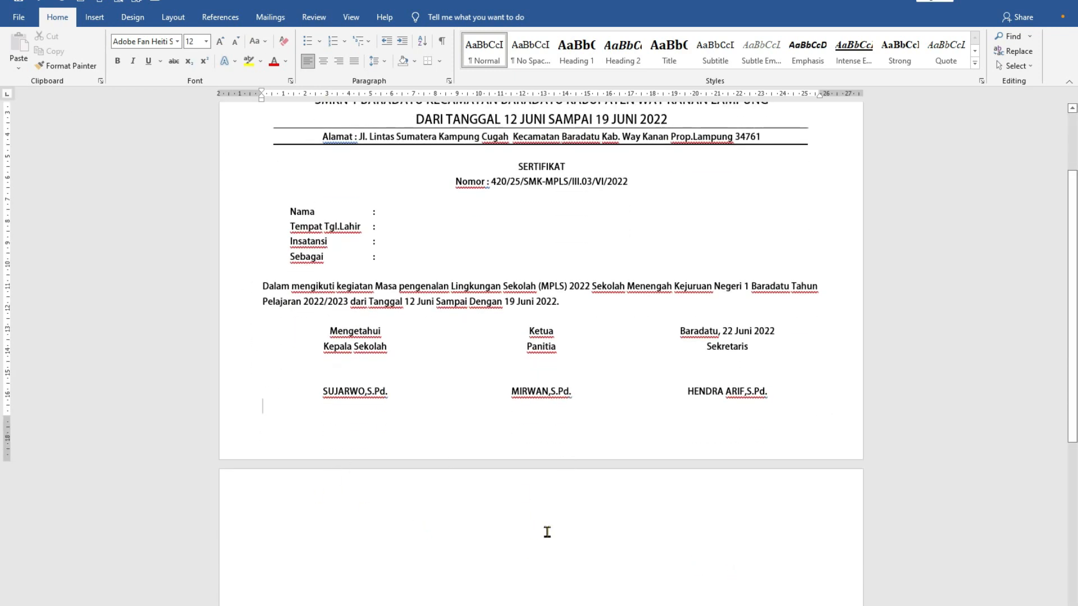
{"action": "scroll", "coordinate": [457, 524], "scroll_direction": "up", "scroll_amount": 2}
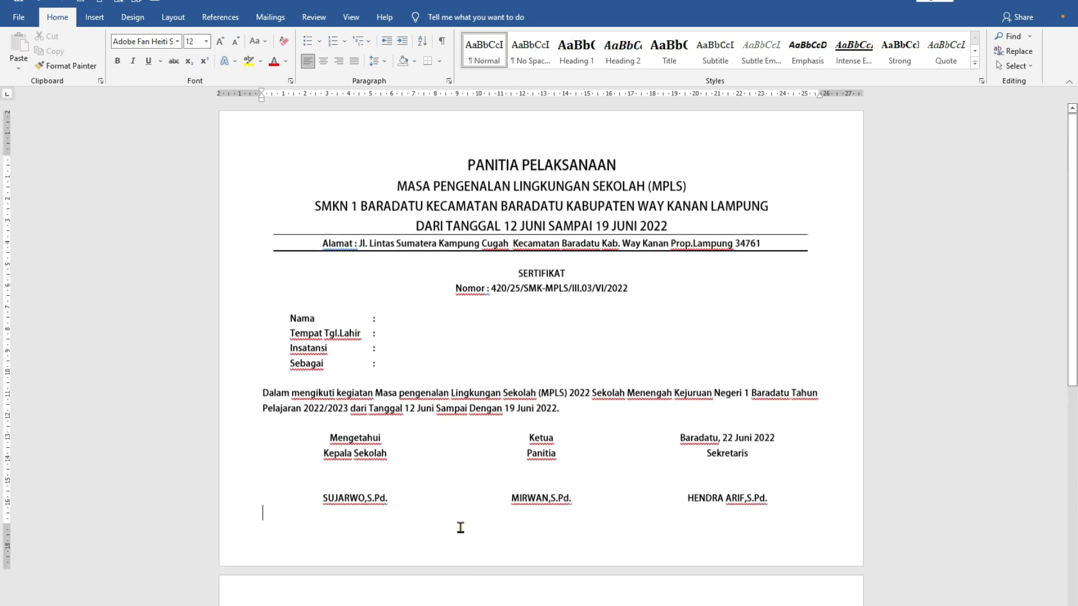
{"action": "scroll", "coordinate": [496, 520], "scroll_direction": "down", "scroll_amount": 3}
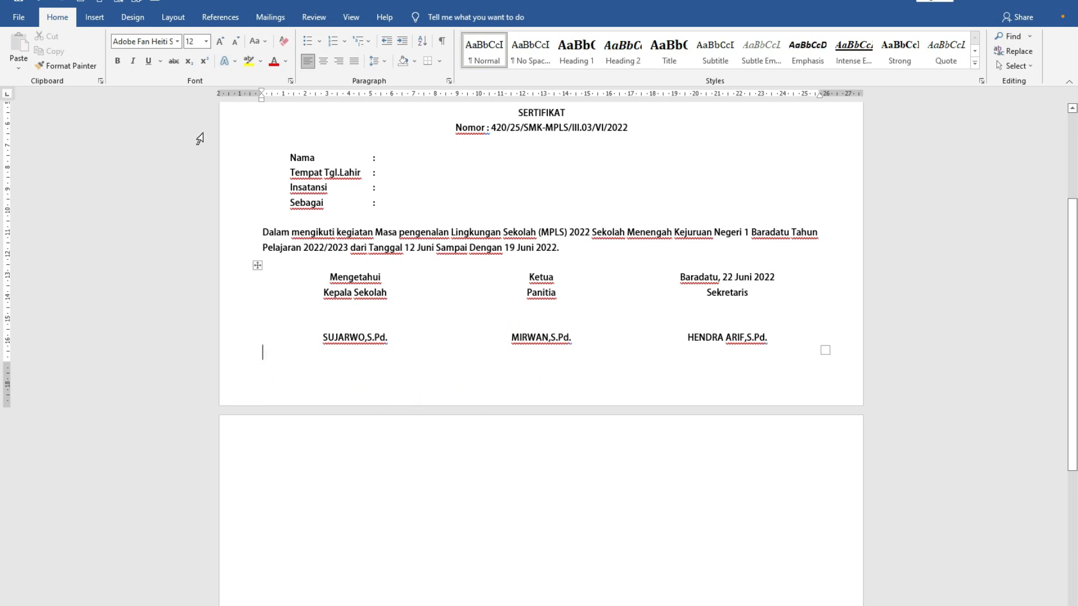
{"action": "scroll", "coordinate": [321, 397], "scroll_direction": "down", "scroll_amount": 1}
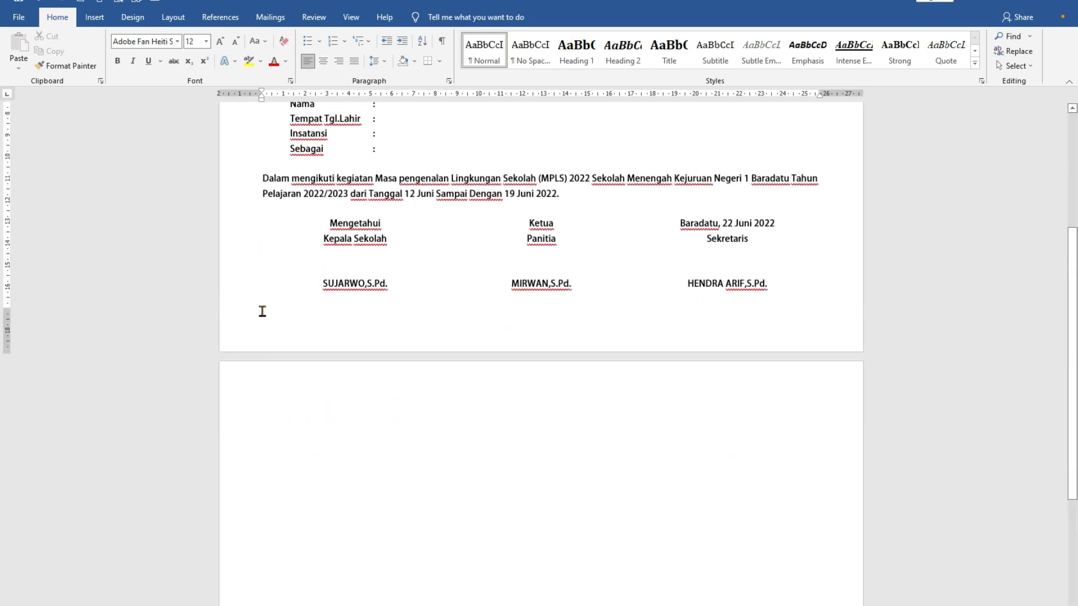
{"action": "left_click", "coordinate": [262, 300]}
{"action": "left_click_drag", "start_coordinate": [356, 348], "coordinate": [546, 461]}
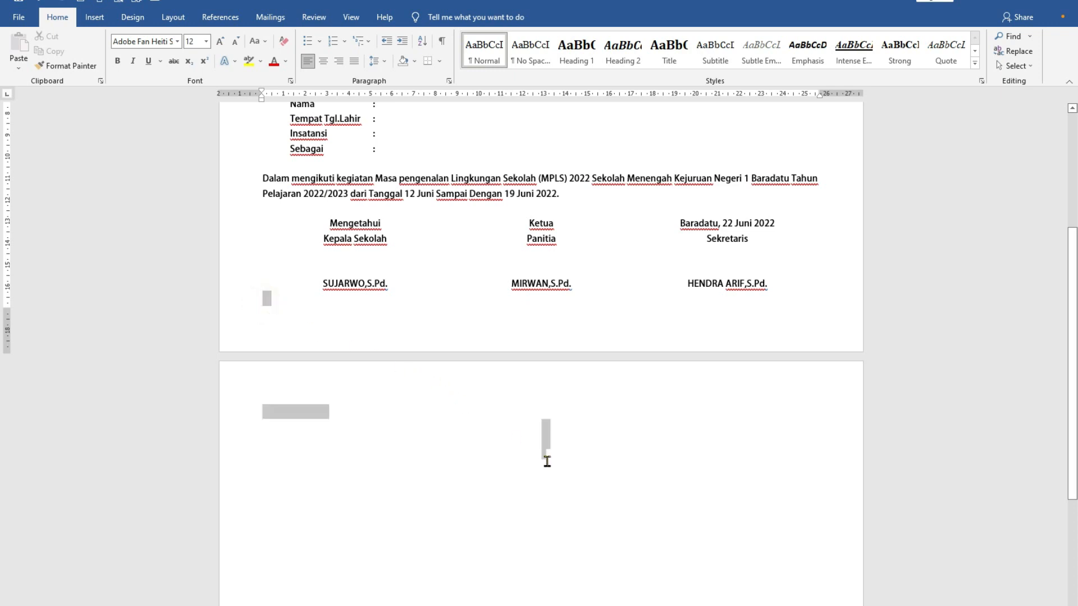
{"action": "left_click", "coordinate": [547, 461]}
{"action": "left_click_drag", "start_coordinate": [258, 300], "coordinate": [599, 509]}
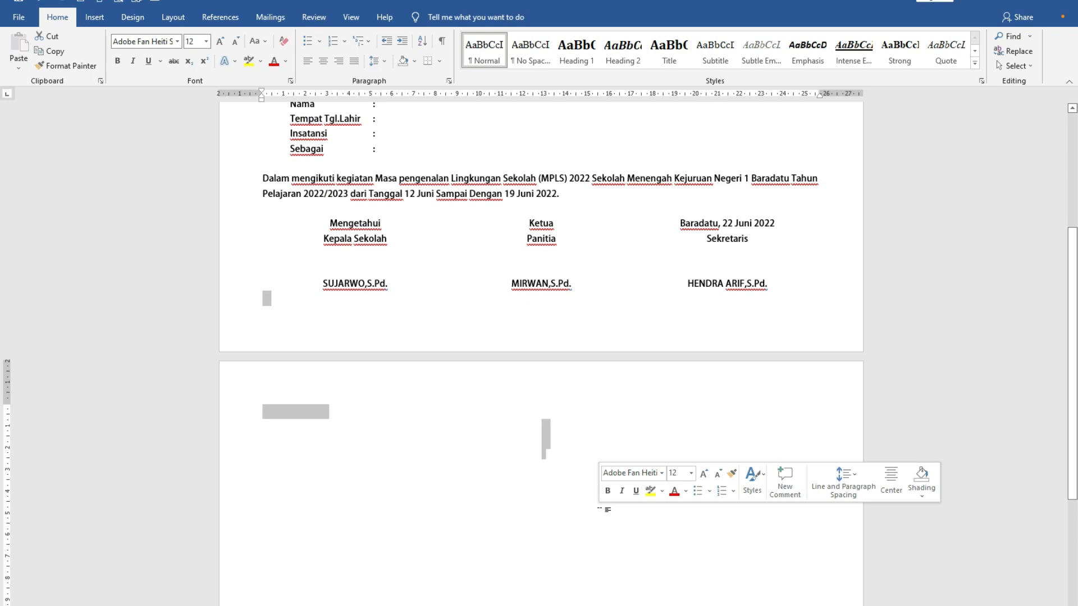
{"action": "key", "text": "BackSpace"}
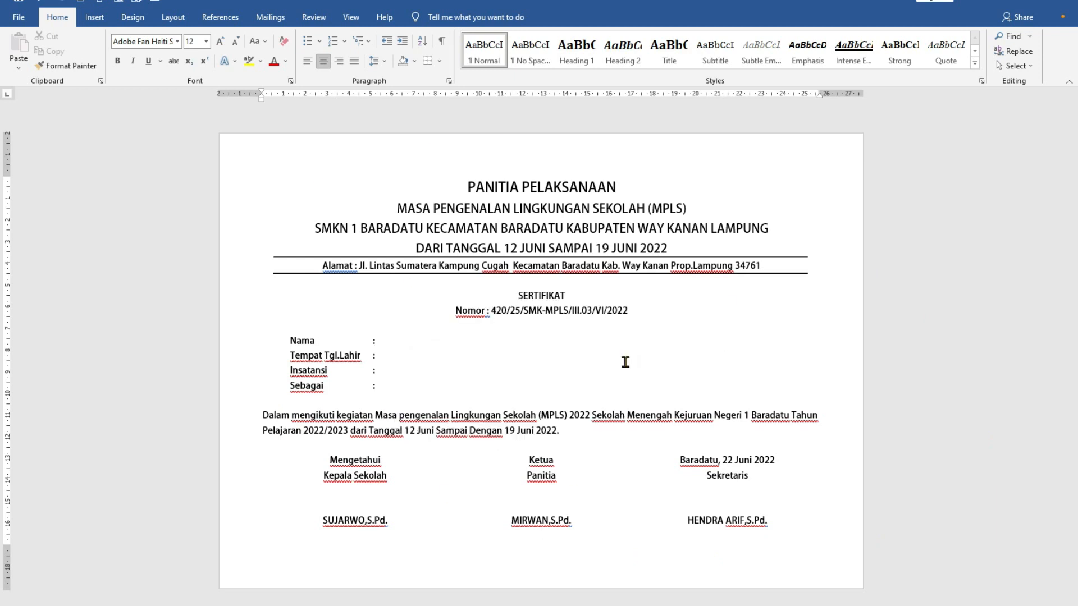
- Set the "SERTIFIKAT" title to 20 pt and underline it
{"action": "left_click_drag", "start_coordinate": [517, 295], "coordinate": [568, 295]}
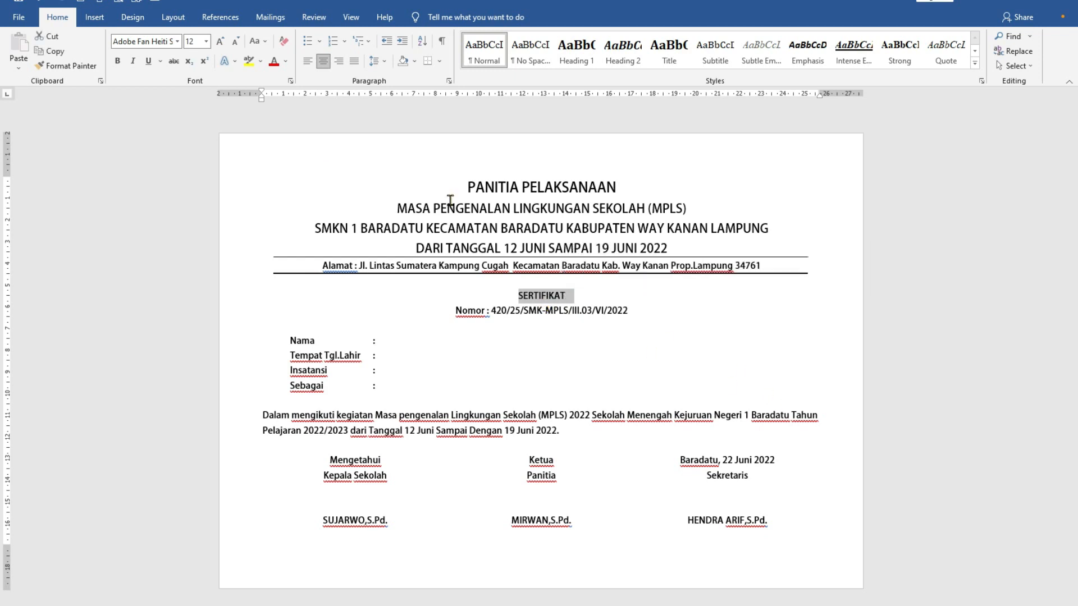
{"action": "left_click", "coordinate": [206, 41]}
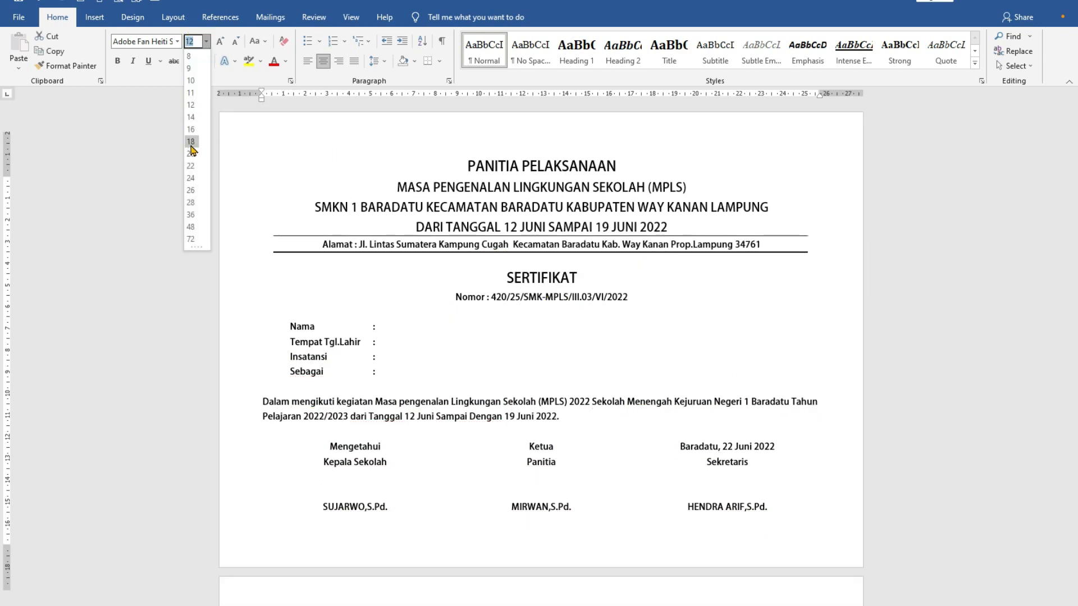
{"action": "left_click", "coordinate": [192, 141]}
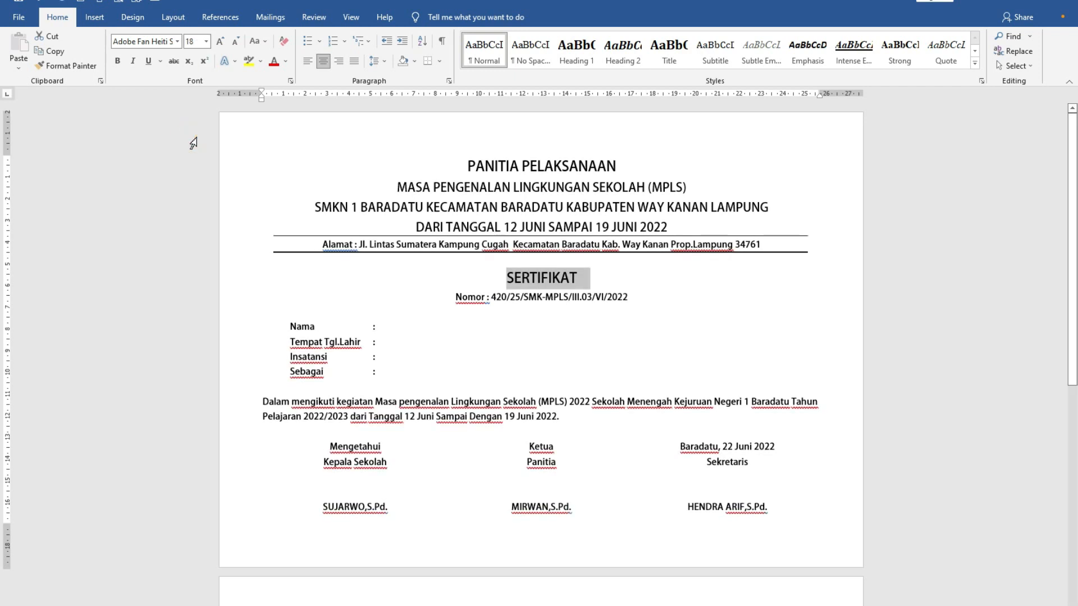
{"action": "left_click", "coordinate": [206, 41]}
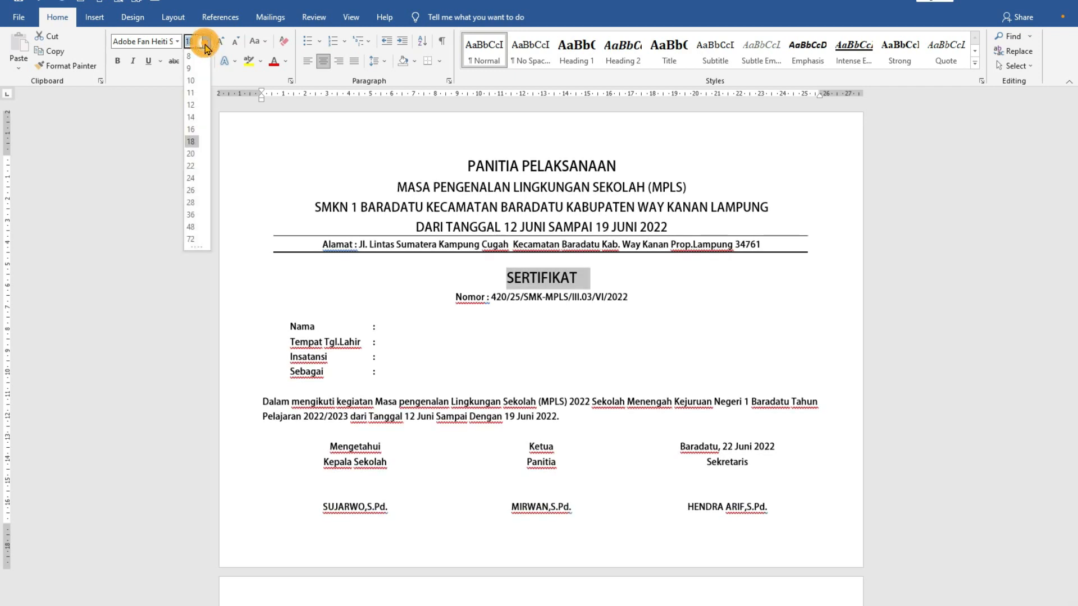
{"action": "left_click", "coordinate": [191, 153]}
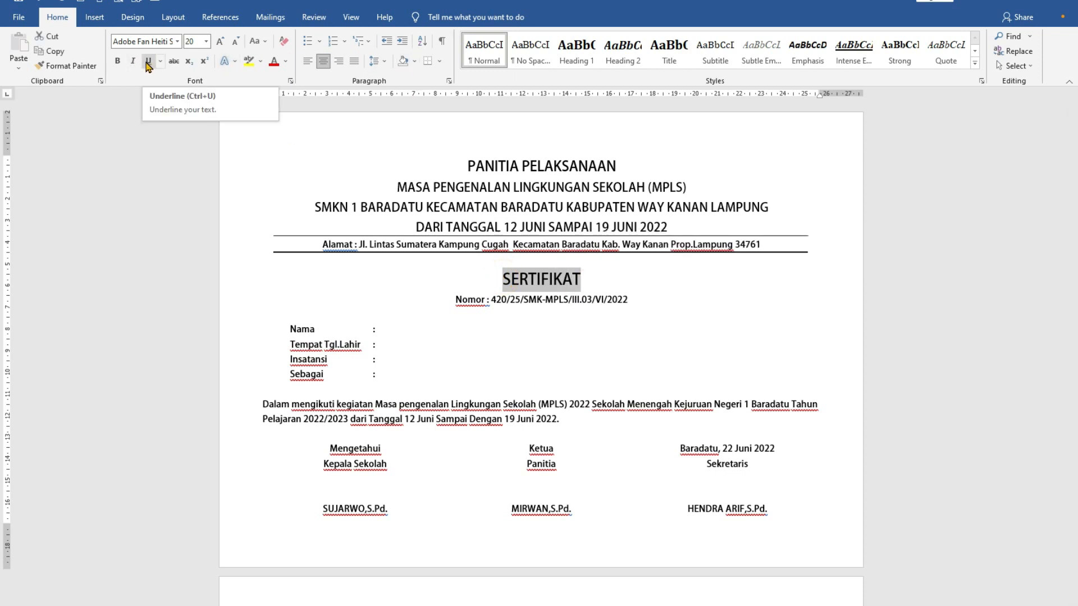
{"action": "left_click", "coordinate": [148, 65]}
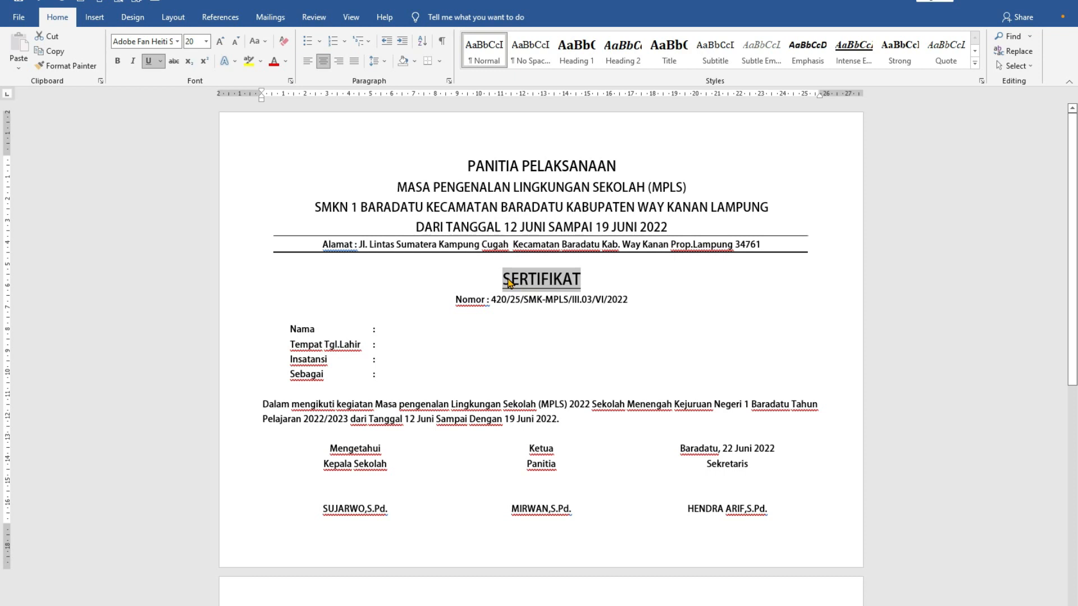
- Browse the available fonts and change the "SERTIFIKAT" title's font to Algerian
{"action": "left_click", "coordinate": [178, 41]}
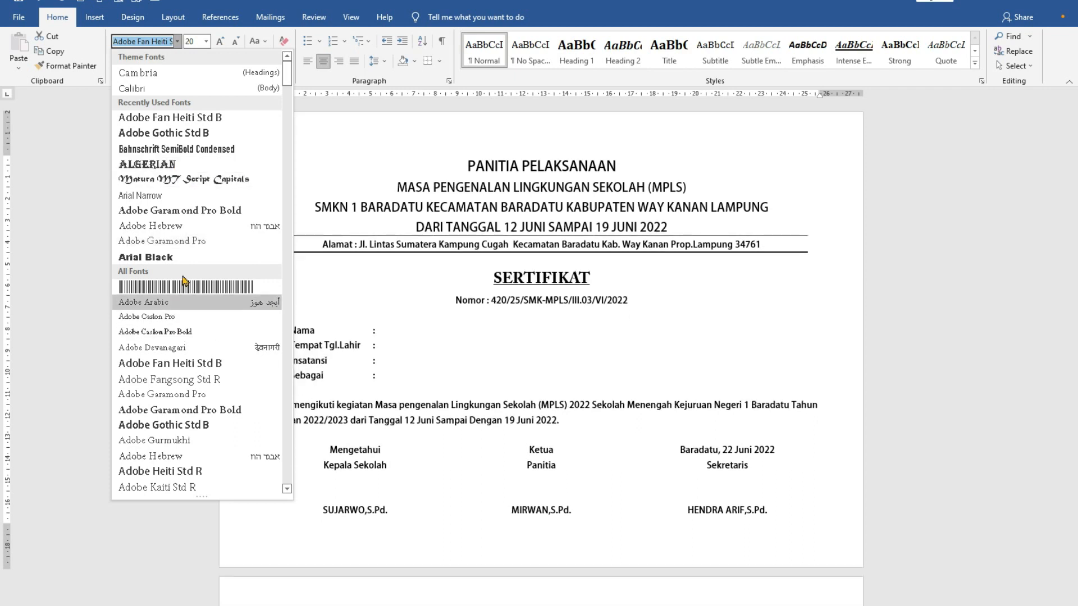
{"action": "scroll", "coordinate": [191, 348], "scroll_direction": "down", "scroll_amount": 2}
{"action": "scroll", "coordinate": [183, 480], "scroll_direction": "down", "scroll_amount": 4}
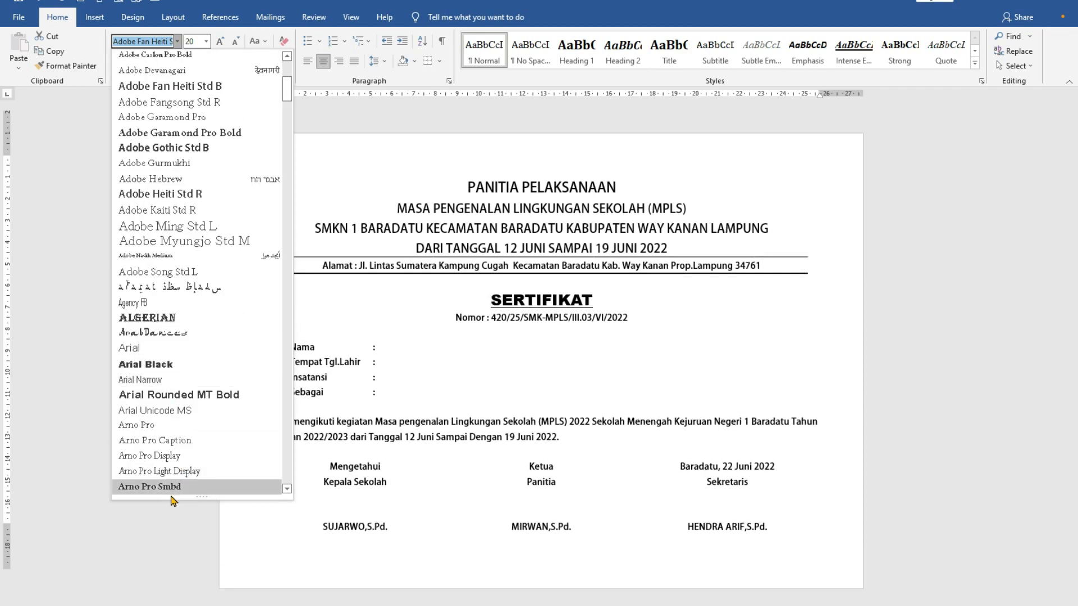
{"action": "scroll", "coordinate": [179, 252], "scroll_direction": "up", "scroll_amount": 7}
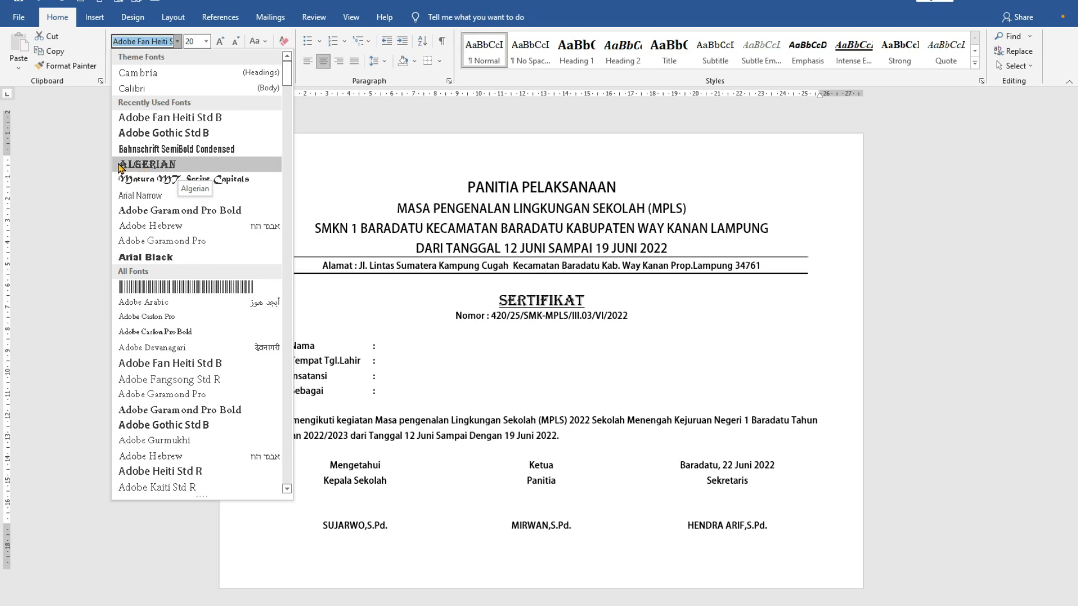
{"action": "left_click", "coordinate": [186, 167]}
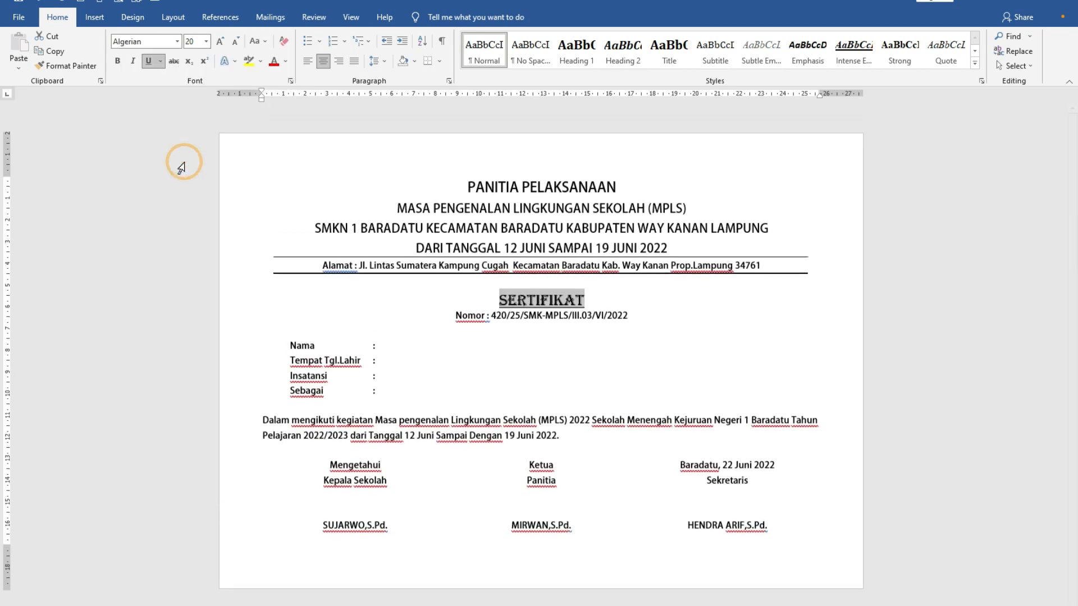
- Insert the school logo picture "smkn 1 baradatu" from the LOGO folder on drive DATA CENDIKIA (H:) at the Nama line
{"action": "left_click", "coordinate": [539, 352]}
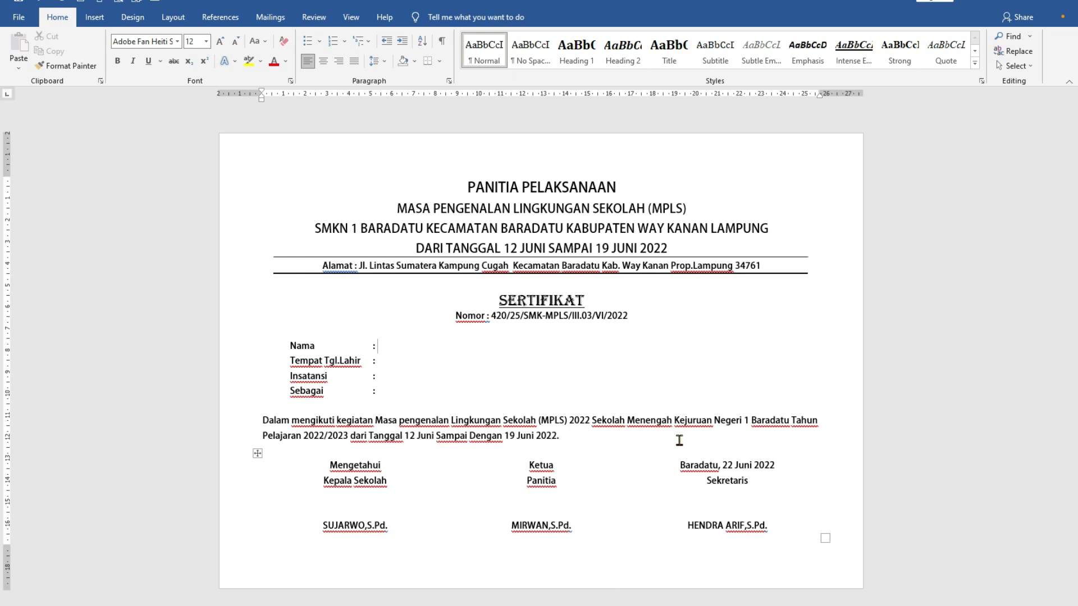
{"action": "left_click", "coordinate": [94, 18]}
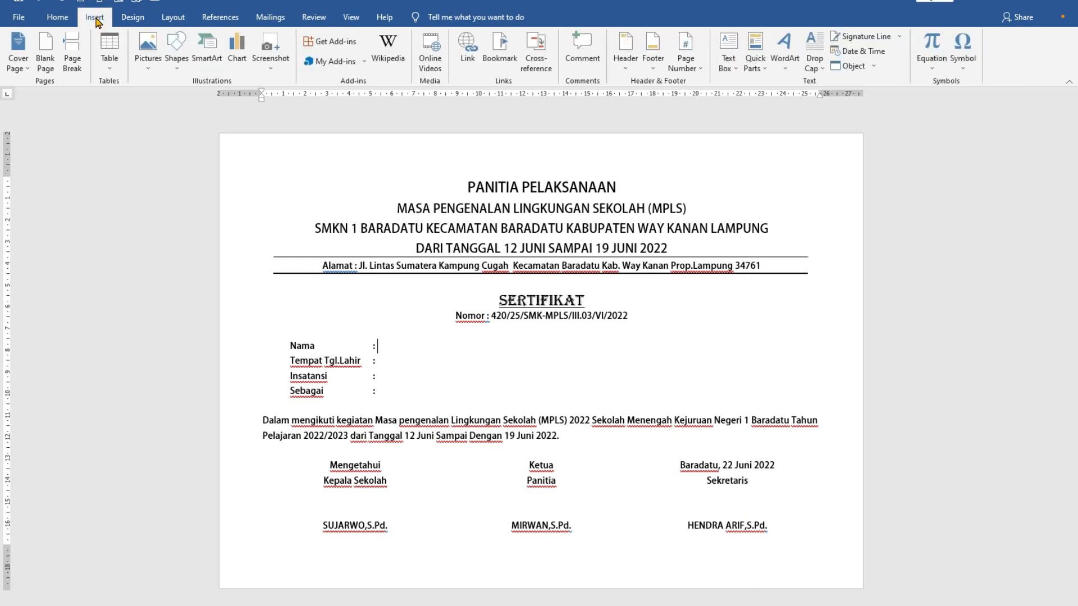
{"action": "left_click", "coordinate": [148, 49]}
{"action": "left_click", "coordinate": [168, 100]}
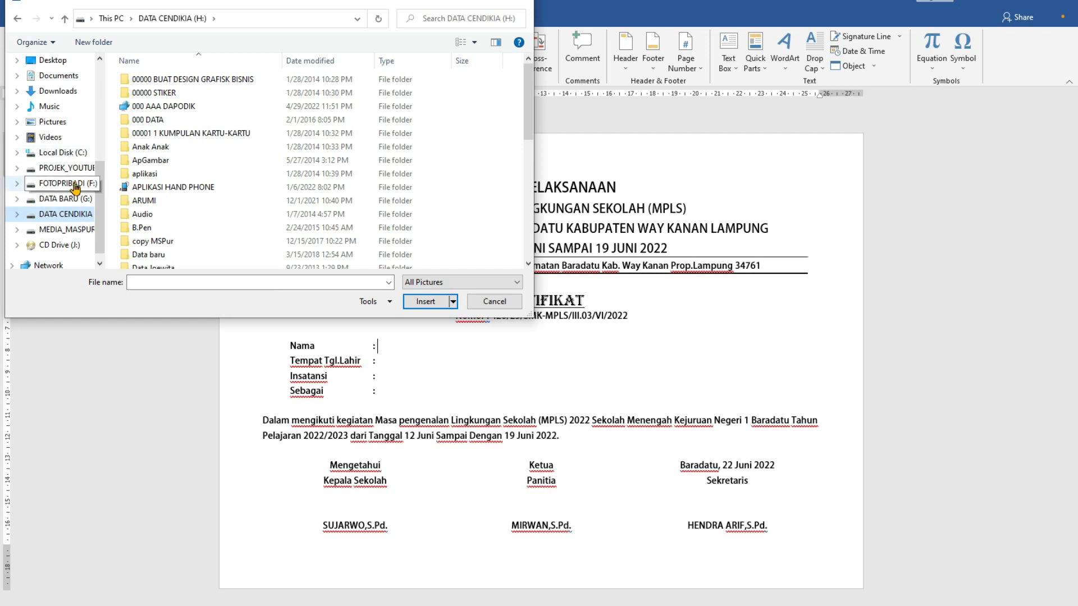
{"action": "left_click", "coordinate": [75, 183]}
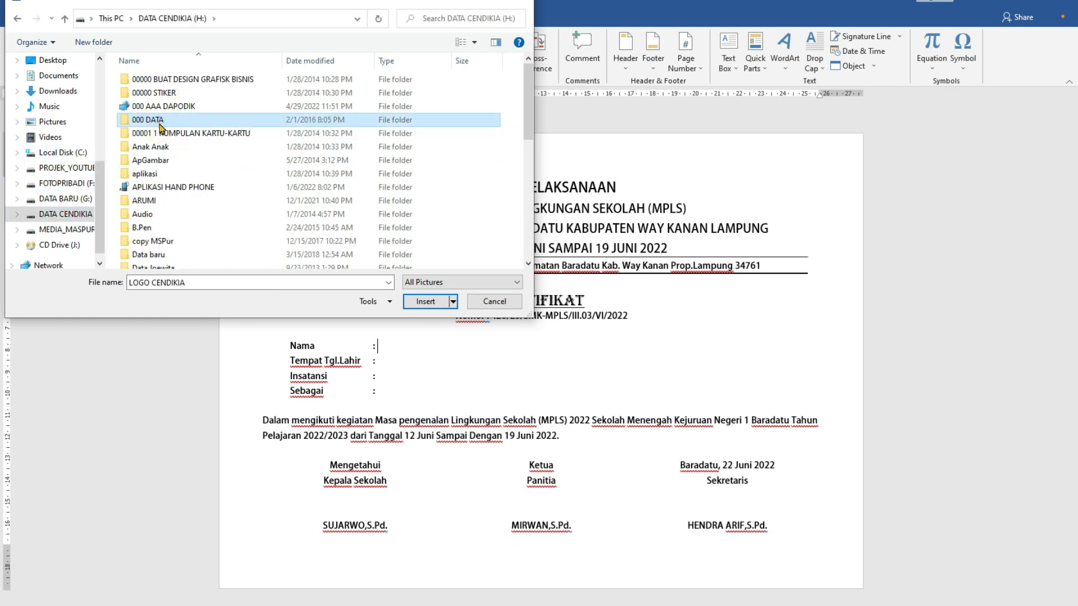
{"action": "key", "text": "l"}
{"action": "key", "text": "l"}
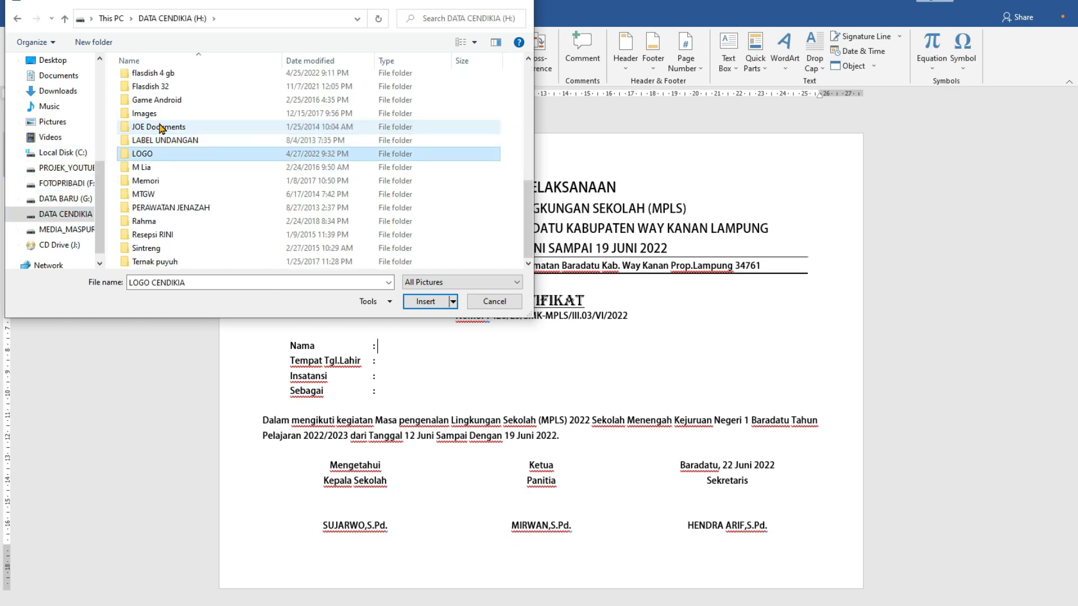
{"action": "double_click", "coordinate": [147, 157]}
{"action": "left_click", "coordinate": [435, 102]}
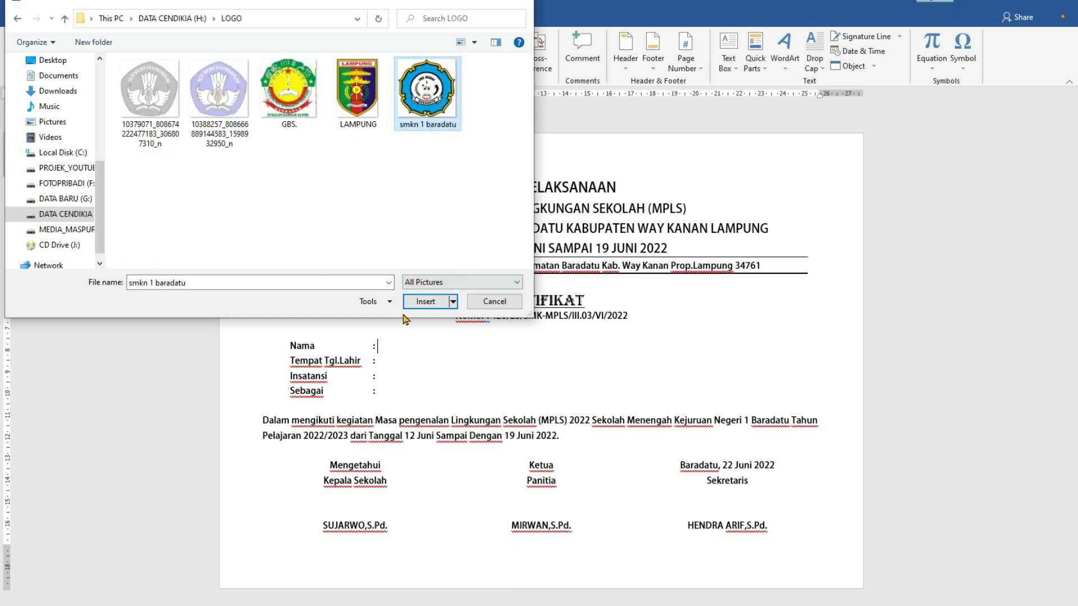
{"action": "left_click", "coordinate": [431, 303]}
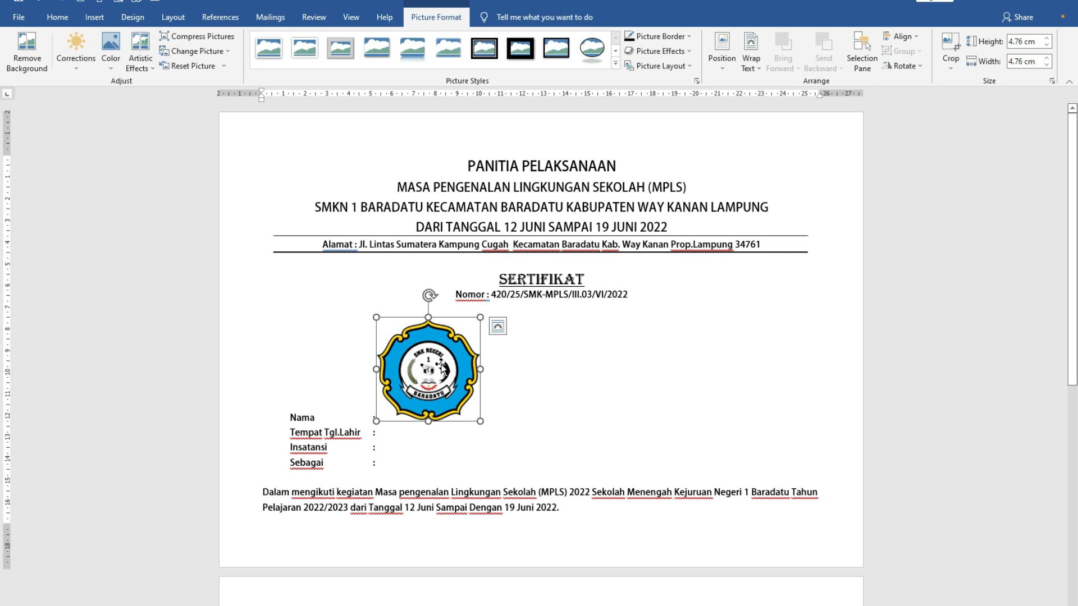
- Undo a trial move of the school logo and set its text wrapping to In Front of Text
{"action": "left_click_drag", "start_coordinate": [442, 367], "coordinate": [434, 391]}
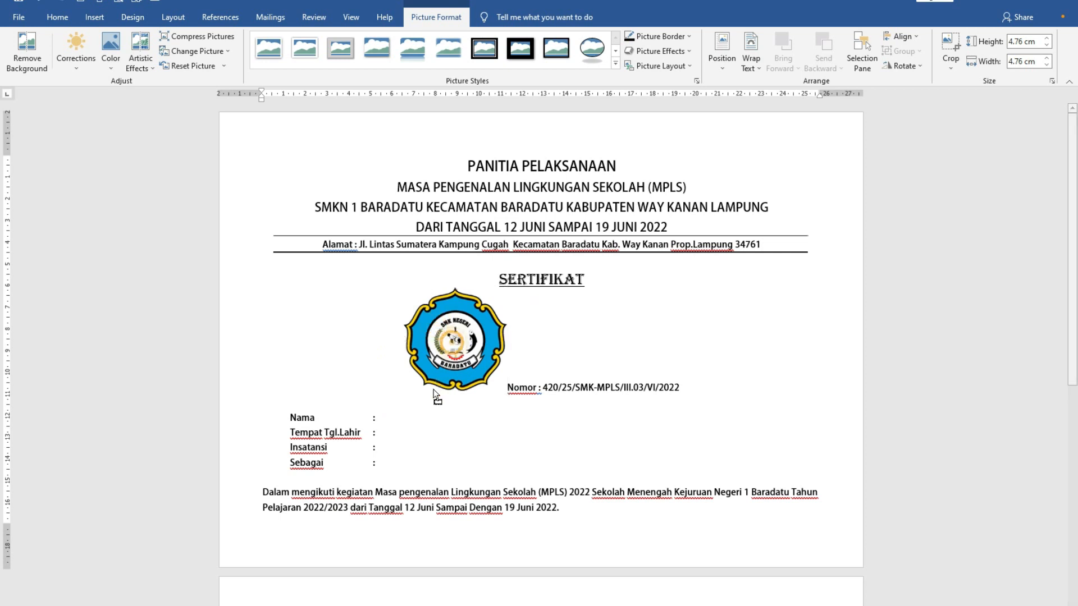
{"action": "key", "text": "ctrl+z"}
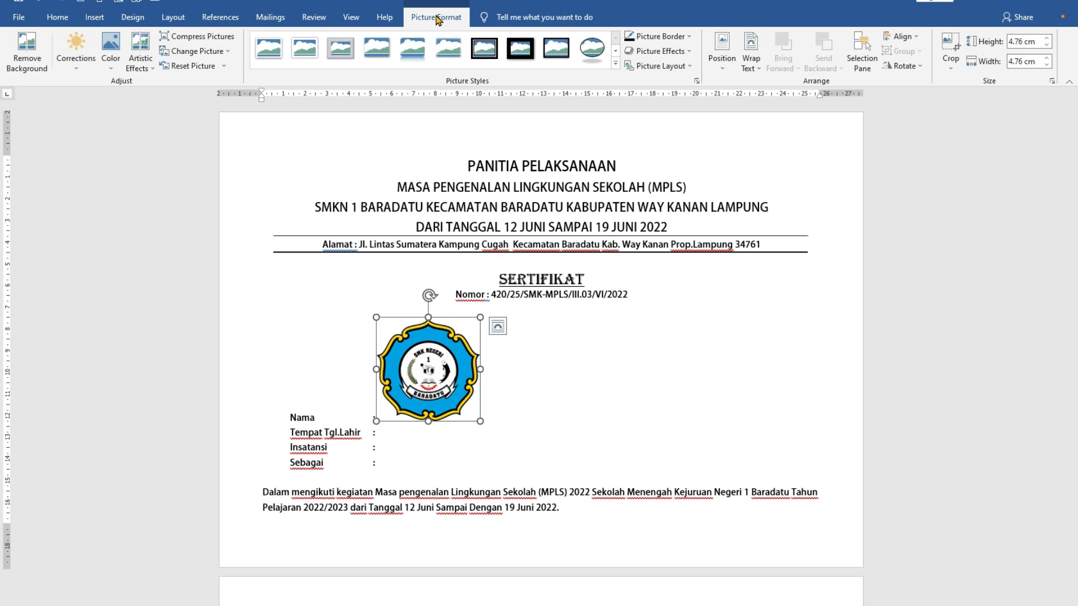
{"action": "left_click", "coordinate": [759, 69]}
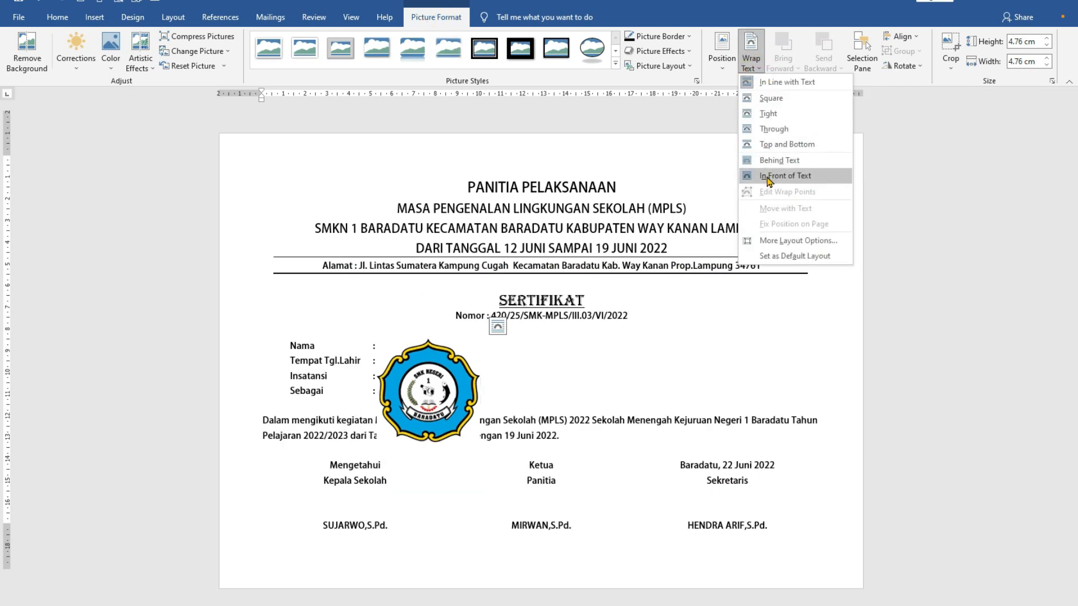
{"action": "left_click", "coordinate": [767, 178]}
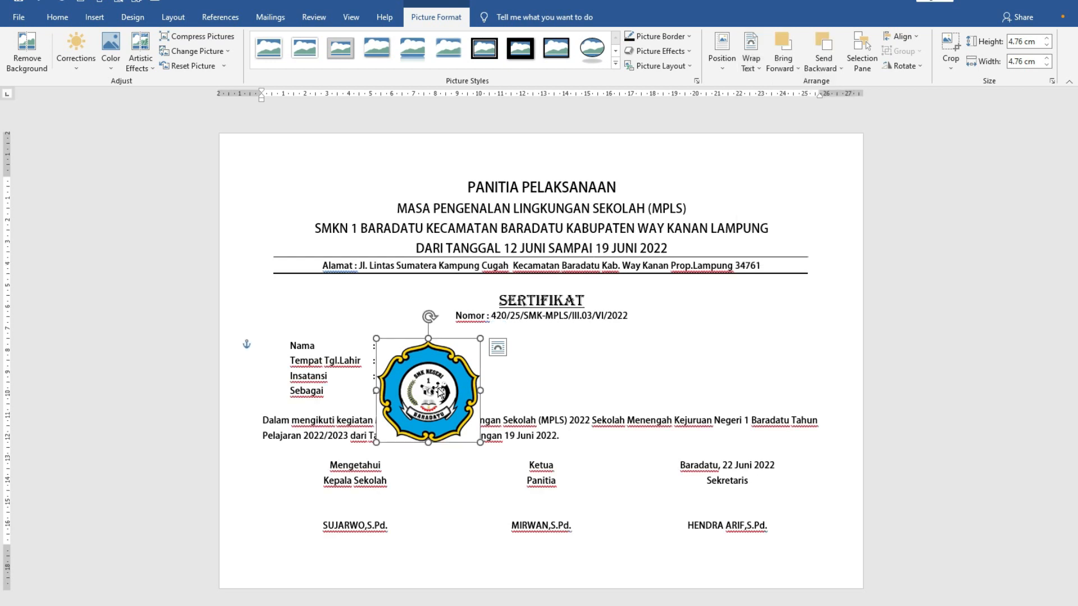
- Move the school logo to the left end of the letterhead and shrink it to about 2.25 × 2.25 cm
{"action": "left_click_drag", "start_coordinate": [441, 397], "coordinate": [340, 200]}
{"action": "left_click_drag", "start_coordinate": [376, 148], "coordinate": [303, 218]}
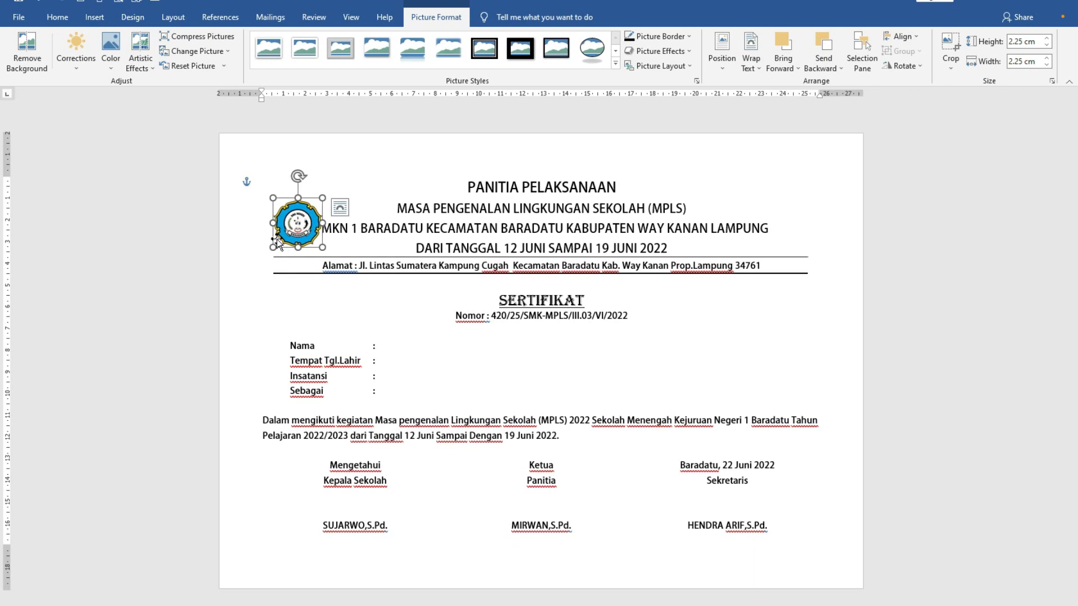
{"action": "left_click", "coordinate": [341, 229]}
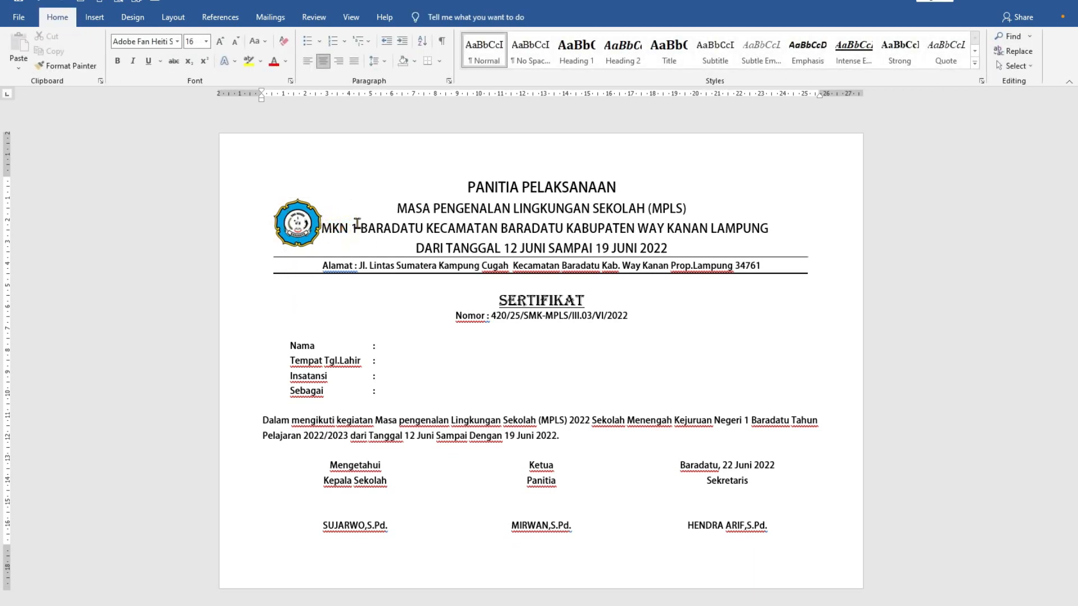
- Set the letterhead line "SMKN 1 BARADATU KECAMATAN BARADATU KABUPATEN WAY KANAN LAMPUNG" to 14 pt
{"action": "left_click_drag", "start_coordinate": [772, 230], "coordinate": [316, 231]}
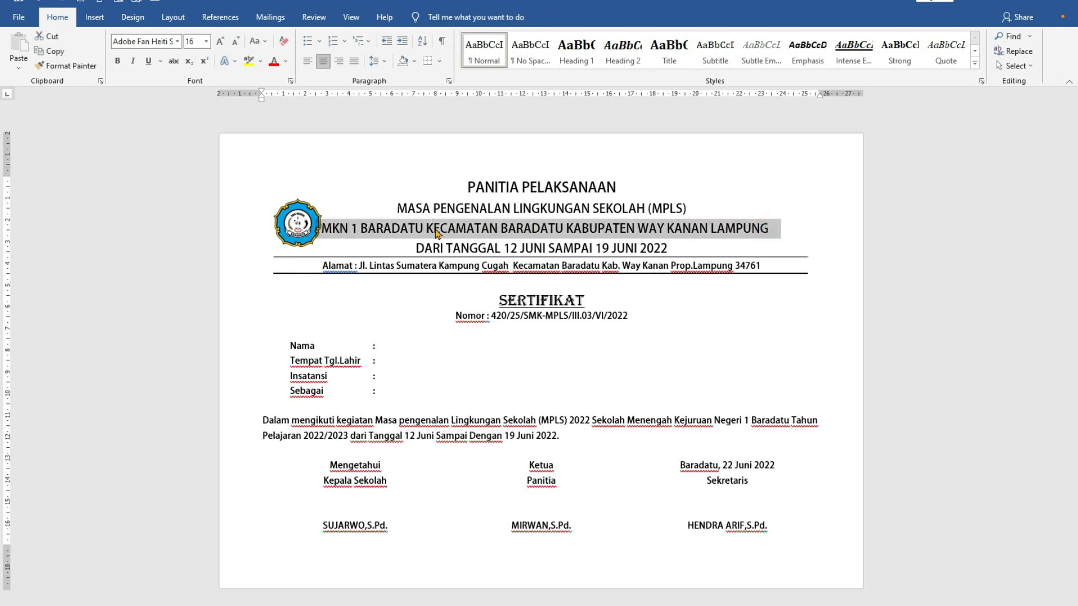
{"action": "left_click", "coordinate": [206, 41]}
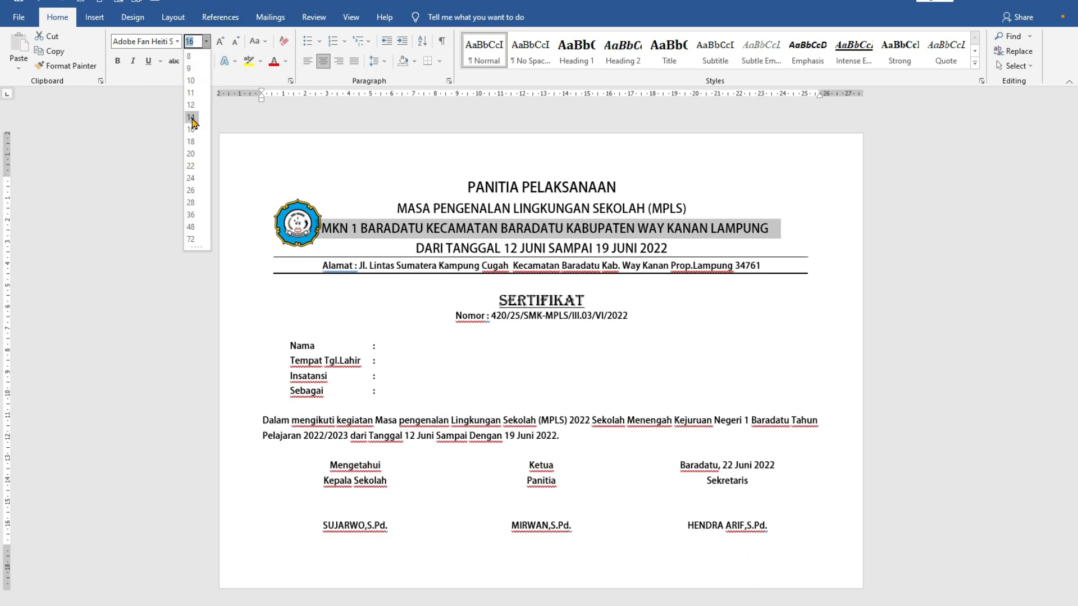
{"action": "left_click", "coordinate": [191, 118]}
- Enlarge the school logo beside the letterhead to about 2.9 × 2.9 cm
{"action": "left_click", "coordinate": [316, 227]}
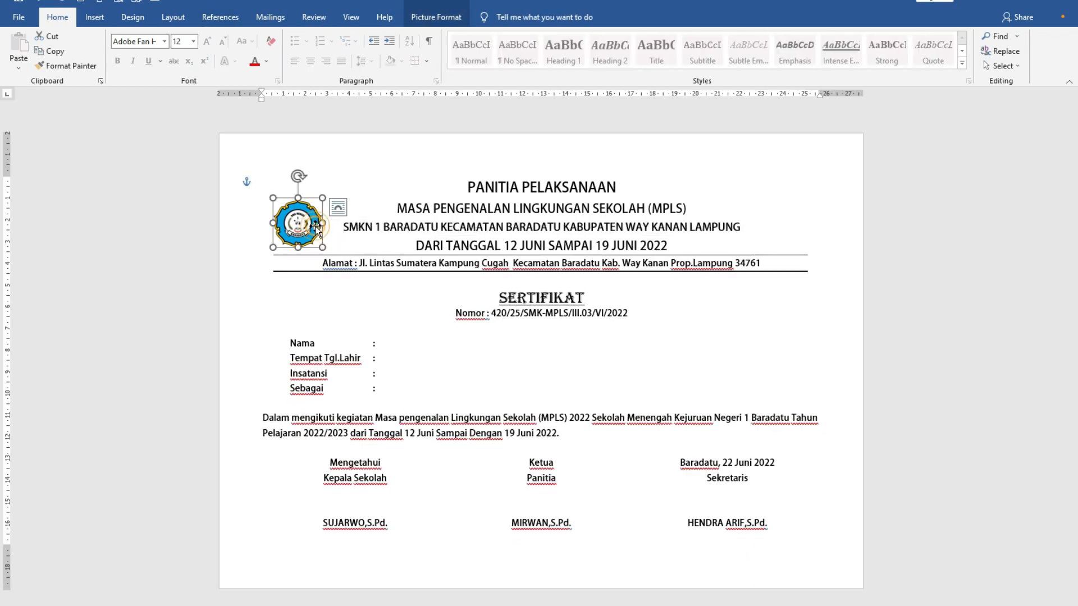
{"action": "left_click_drag", "start_coordinate": [322, 197], "coordinate": [336, 183]}
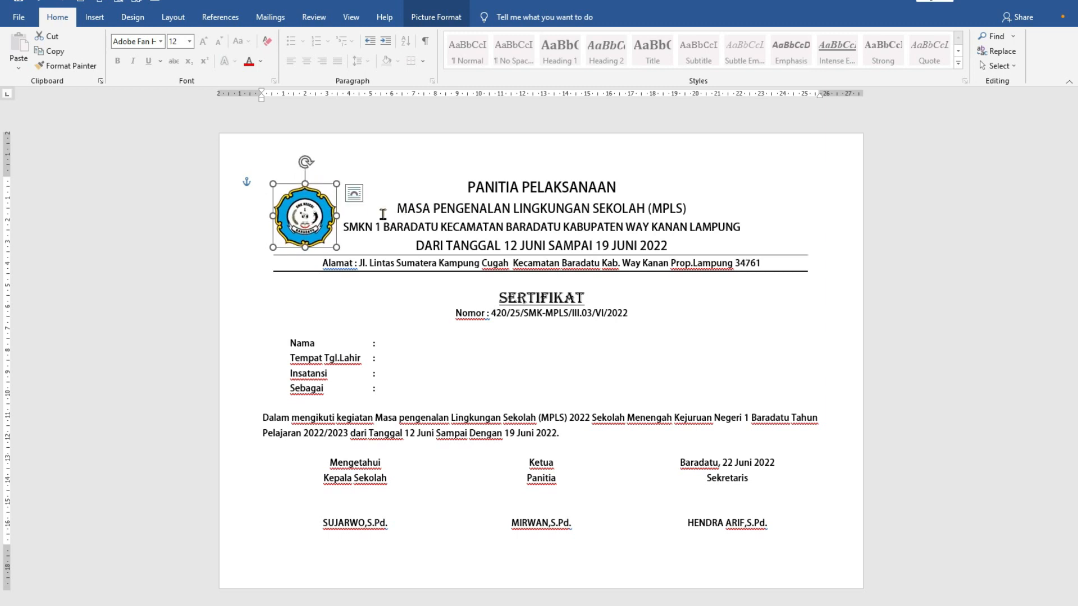
{"action": "left_click", "coordinate": [517, 367]}
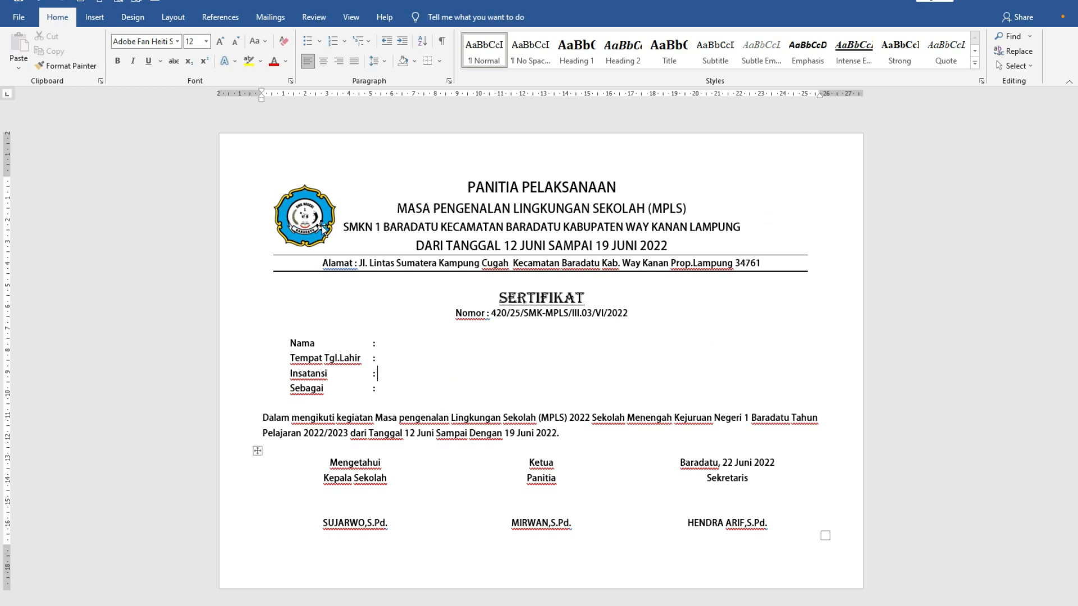
- Insert the "LAMPUNG" picture from the LOGO folder and set its text wrapping to In Front of Text
{"action": "left_click", "coordinate": [98, 18]}
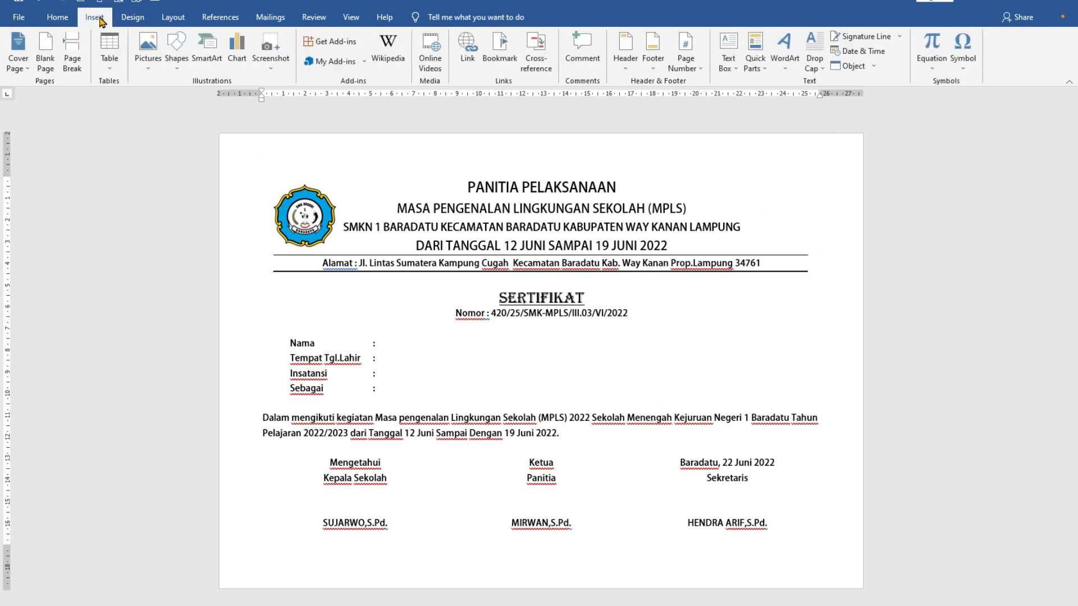
{"action": "left_click", "coordinate": [149, 53]}
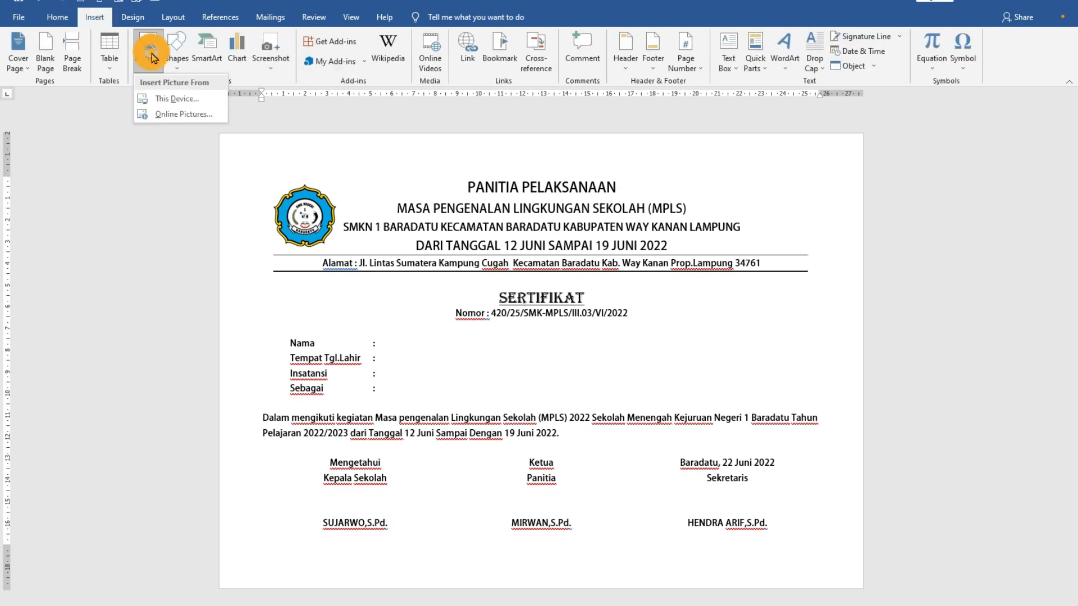
{"action": "left_click", "coordinate": [161, 99]}
{"action": "left_click", "coordinate": [359, 88]}
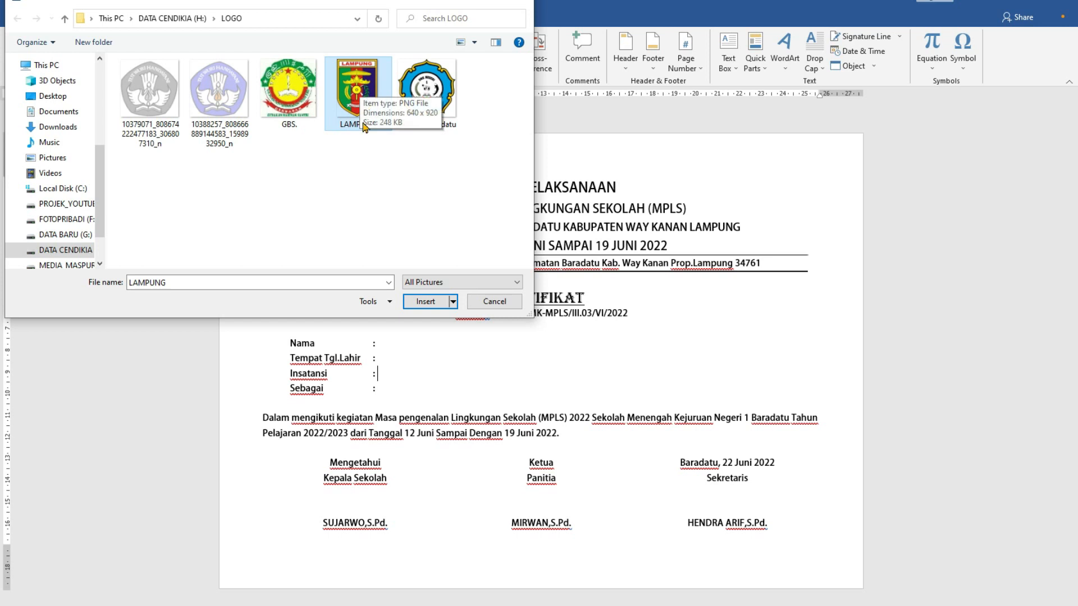
{"action": "left_click", "coordinate": [421, 301]}
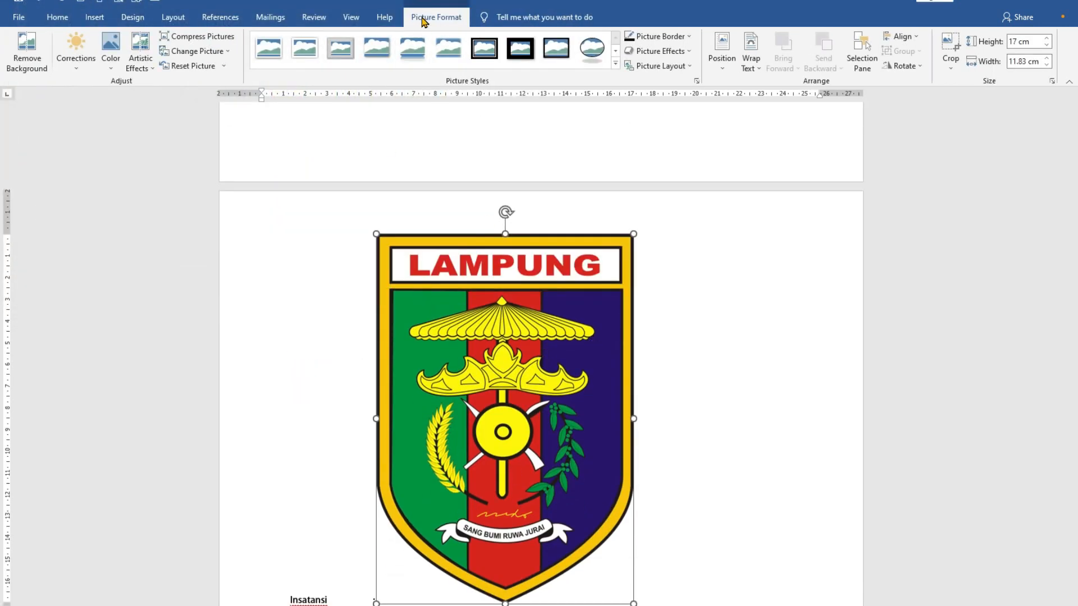
{"action": "left_click", "coordinate": [756, 71]}
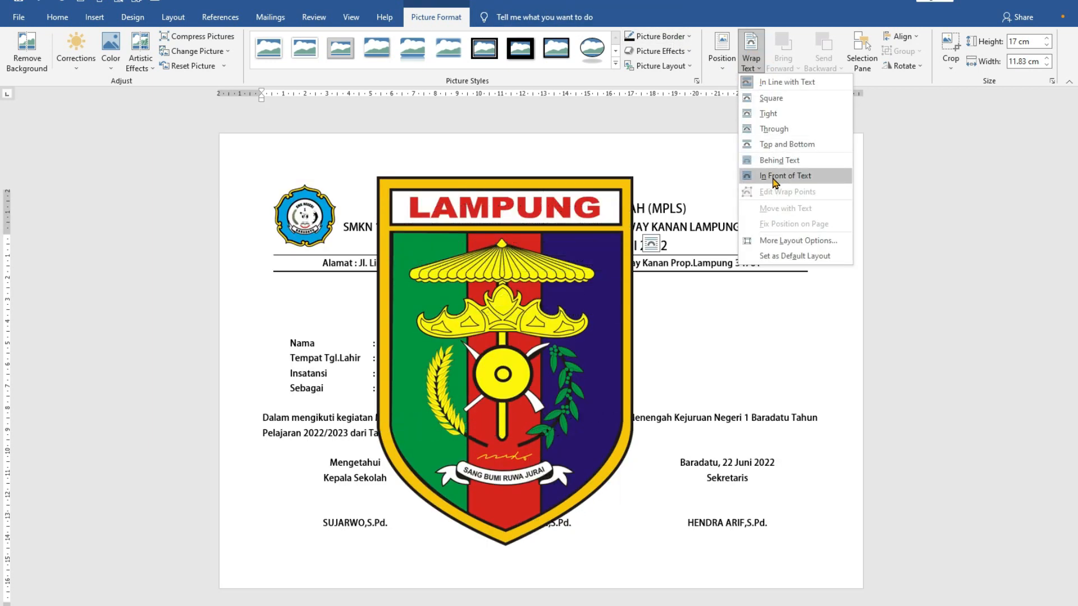
{"action": "left_click", "coordinate": [774, 181]}
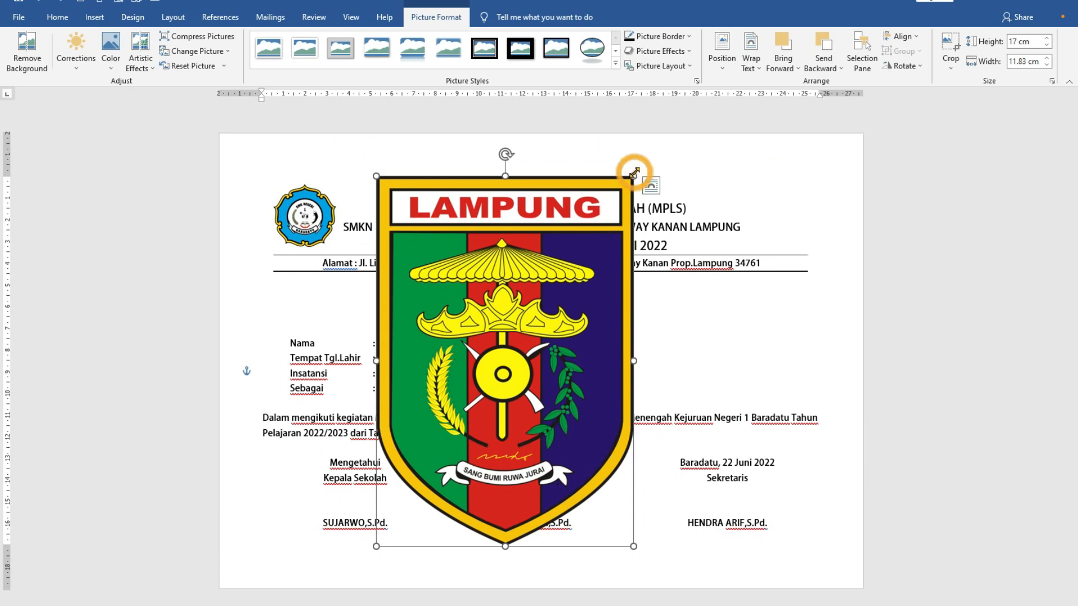
- Shrink the Lampung logo and place it at the right end of the letterhead, opposite the school logo
{"action": "left_click_drag", "start_coordinate": [634, 173], "coordinate": [434, 462]}
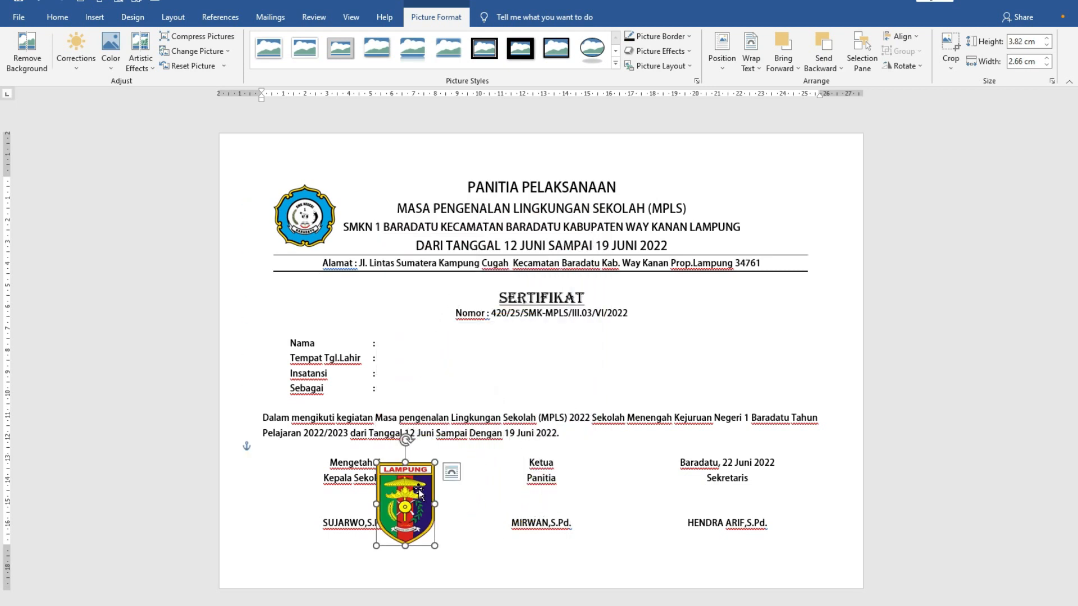
{"action": "mouse_move", "coordinate": [408, 505]}
{"action": "left_mouse_down"}
{"action": "mouse_move", "coordinate": [730, 270]}
{"action": "mouse_move", "coordinate": [788, 202]}
{"action": "mouse_move", "coordinate": [778, 209]}
{"action": "left_mouse_up"}
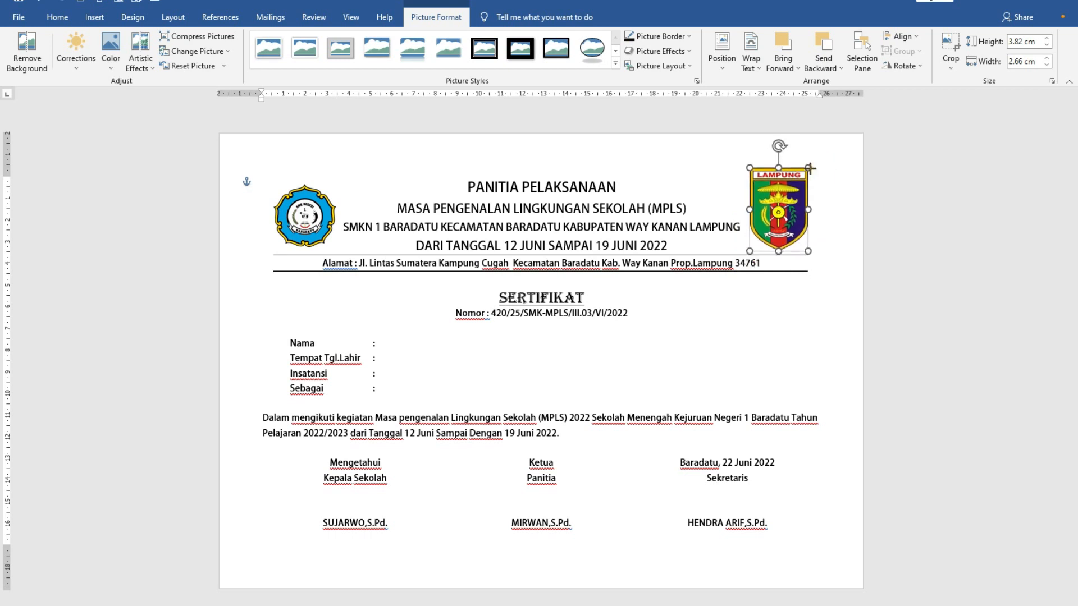
{"action": "left_click_drag", "start_coordinate": [805, 175], "coordinate": [797, 185]}
{"action": "left_click", "coordinate": [792, 343]}
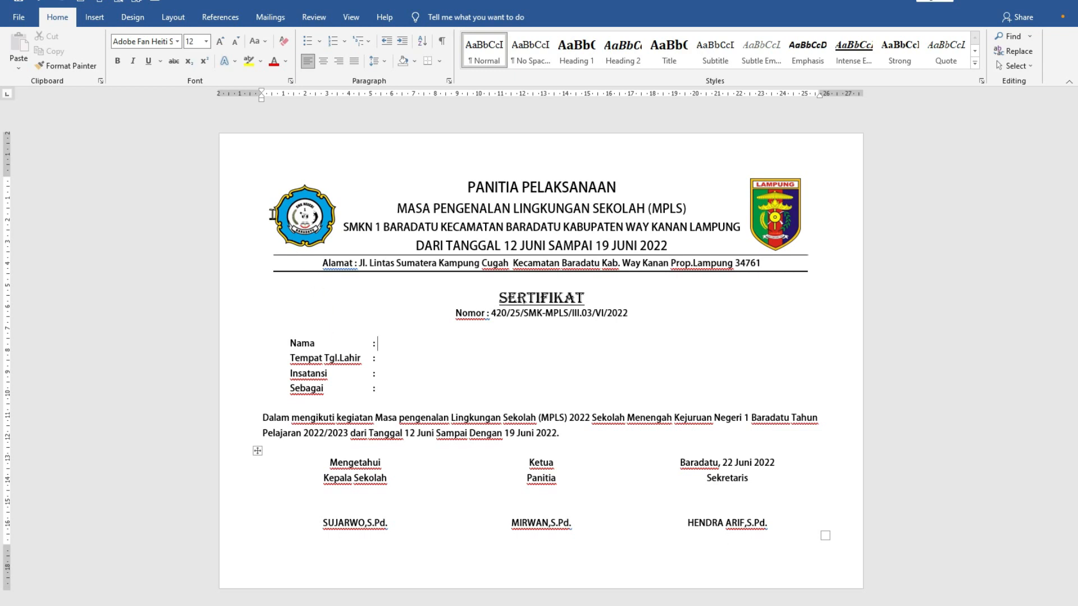
{"action": "left_click", "coordinate": [306, 199]}
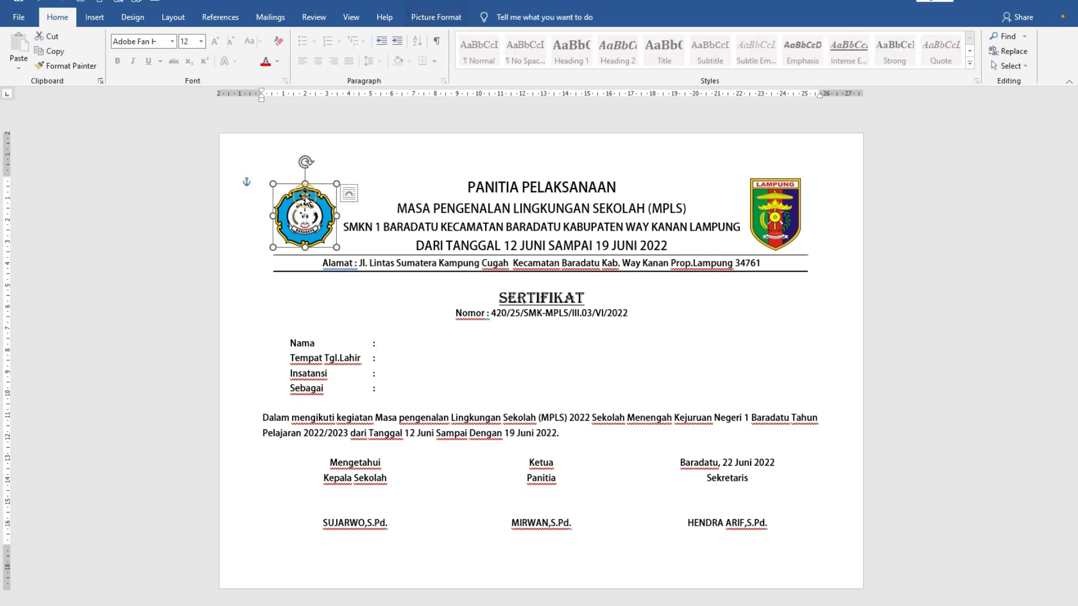
{"action": "left_click", "coordinate": [782, 201]}
{"action": "left_click", "coordinate": [304, 227]}
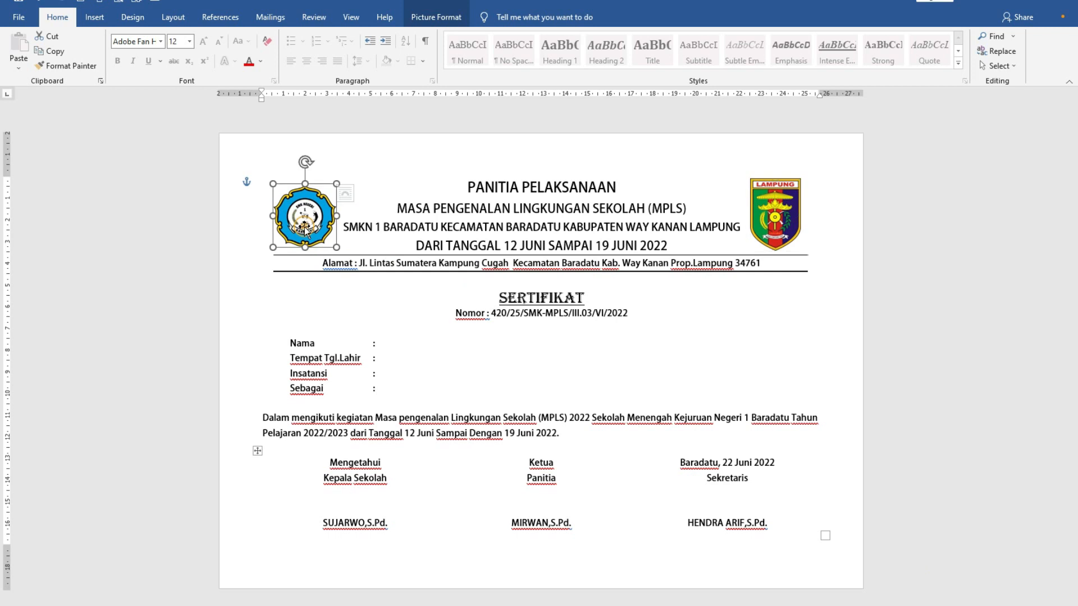
{"action": "left_click", "coordinate": [797, 212]}
{"action": "left_click", "coordinate": [314, 221]}
{"action": "left_click", "coordinate": [275, 162]}
- Insert the picture "background piagam sertifikat kosong polos (12)" from the TEMPLET BORDER folder on the Desktop
{"action": "left_click", "coordinate": [94, 18]}
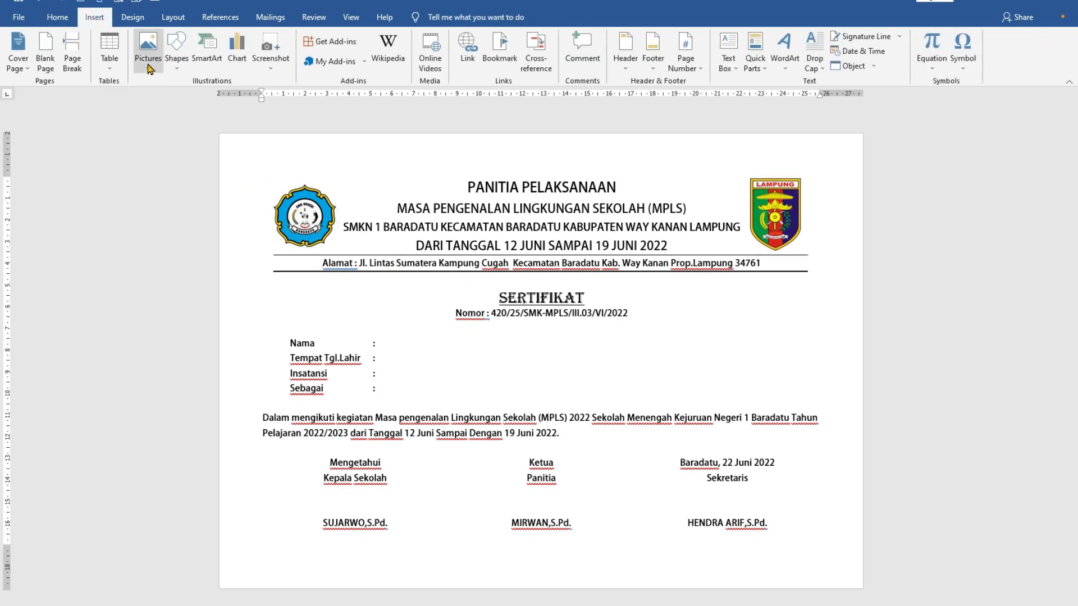
{"action": "left_click", "coordinate": [148, 63]}
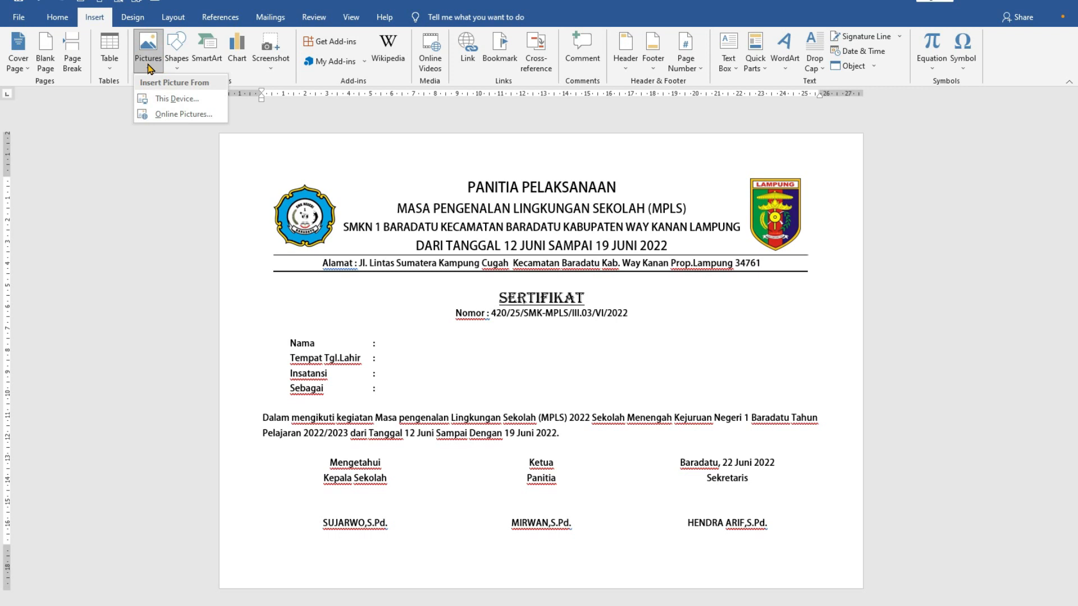
{"action": "left_click", "coordinate": [168, 100]}
{"action": "left_click_drag", "start_coordinate": [103, 208], "coordinate": [103, 93]}
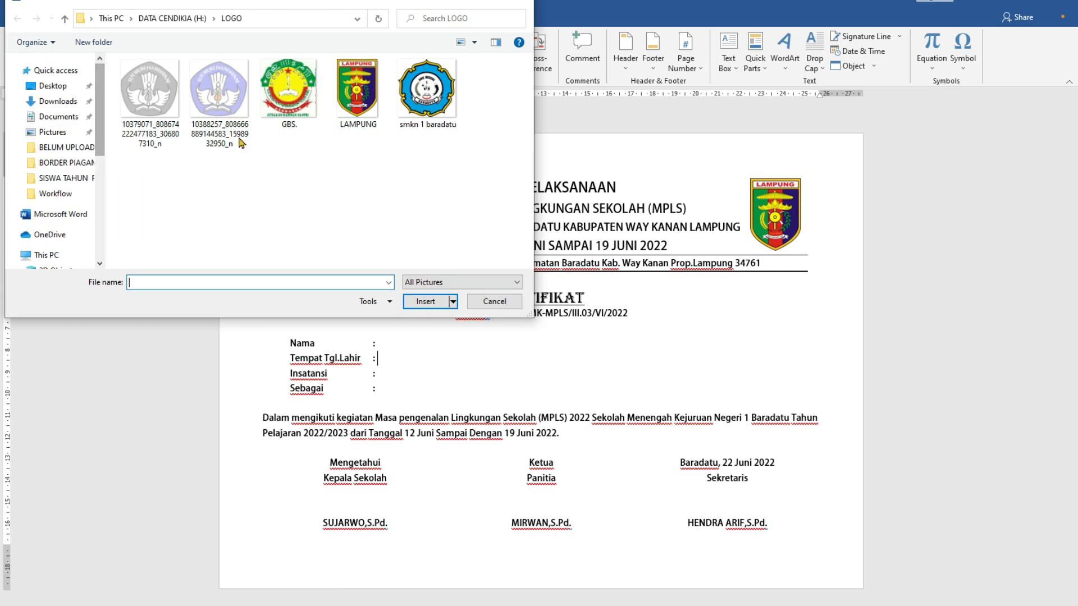
{"action": "left_click", "coordinate": [64, 87]}
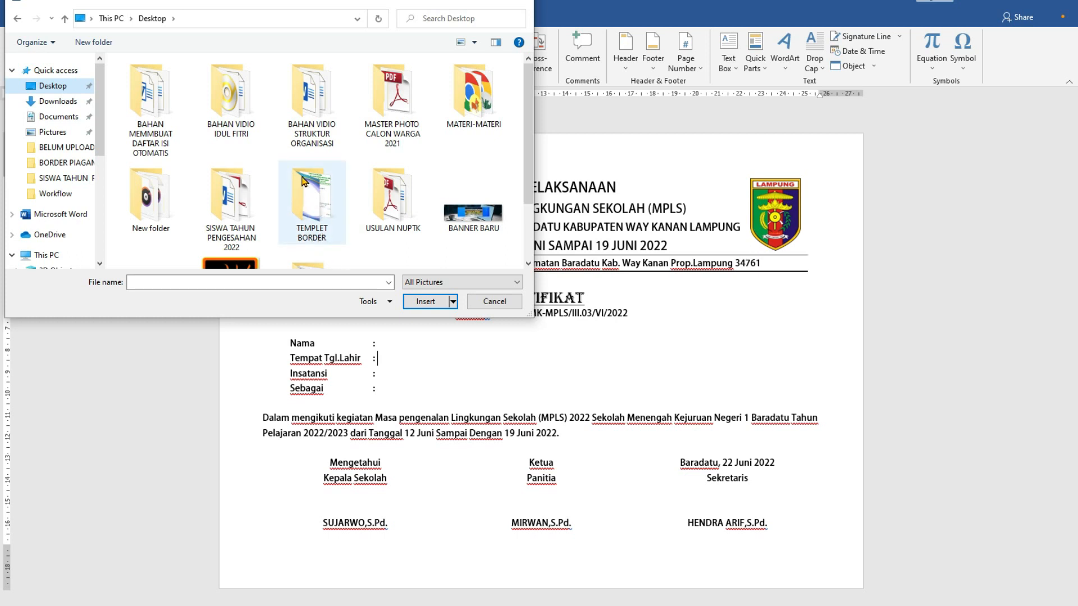
{"action": "double_click", "coordinate": [318, 208]}
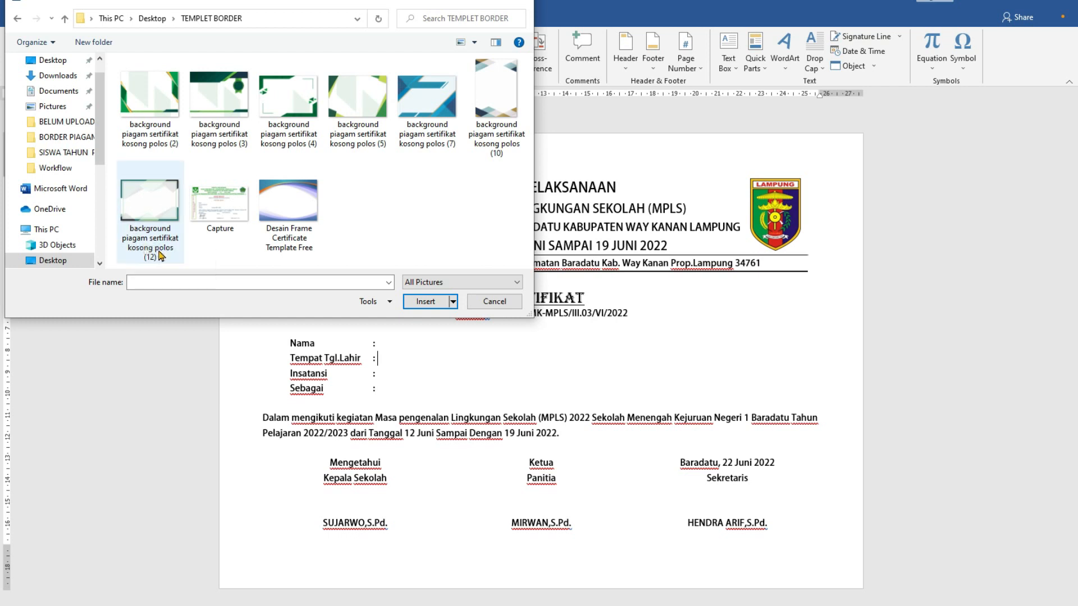
{"action": "left_click", "coordinate": [139, 200]}
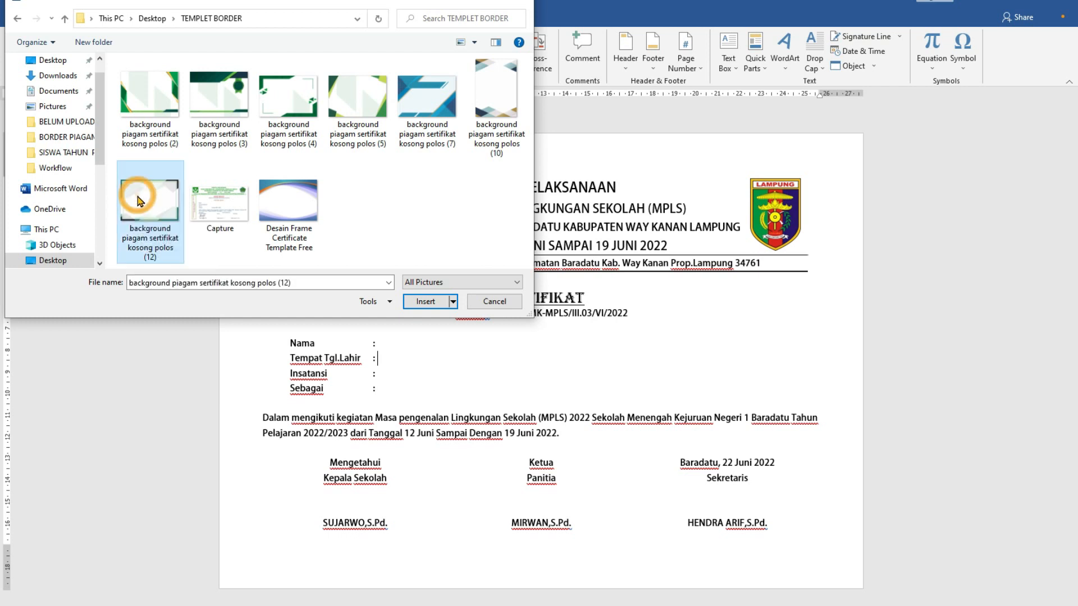
{"action": "left_click", "coordinate": [426, 302]}
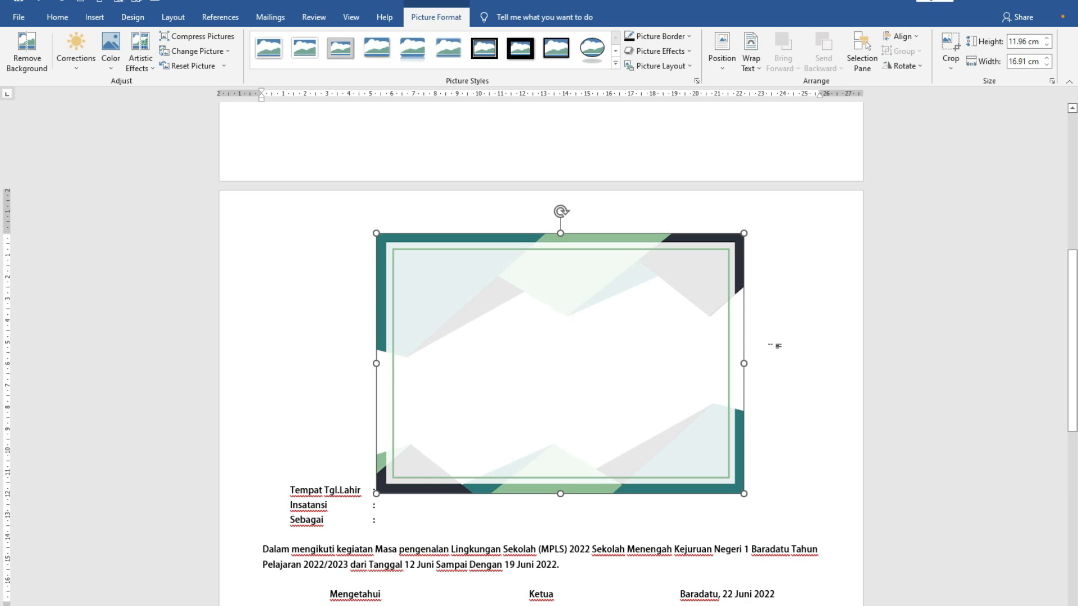
- Set the background picture's text wrapping to Behind Text
{"action": "scroll", "coordinate": [529, 414], "scroll_direction": "up", "scroll_amount": 6}
{"action": "scroll", "coordinate": [529, 413], "scroll_direction": "down", "scroll_amount": 7}
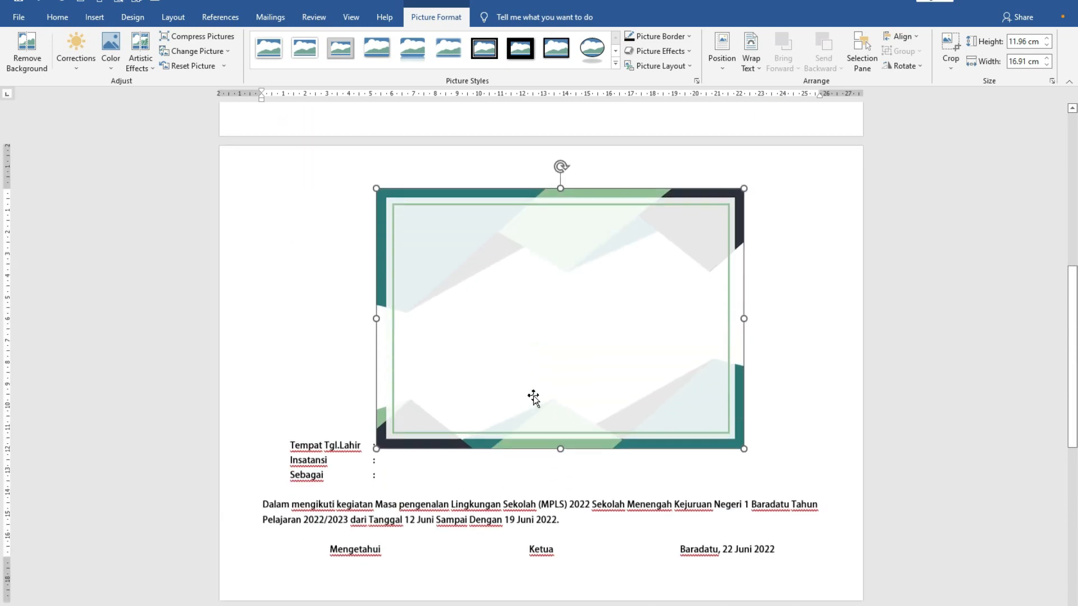
{"action": "scroll", "coordinate": [533, 398], "scroll_direction": "up", "scroll_amount": 6}
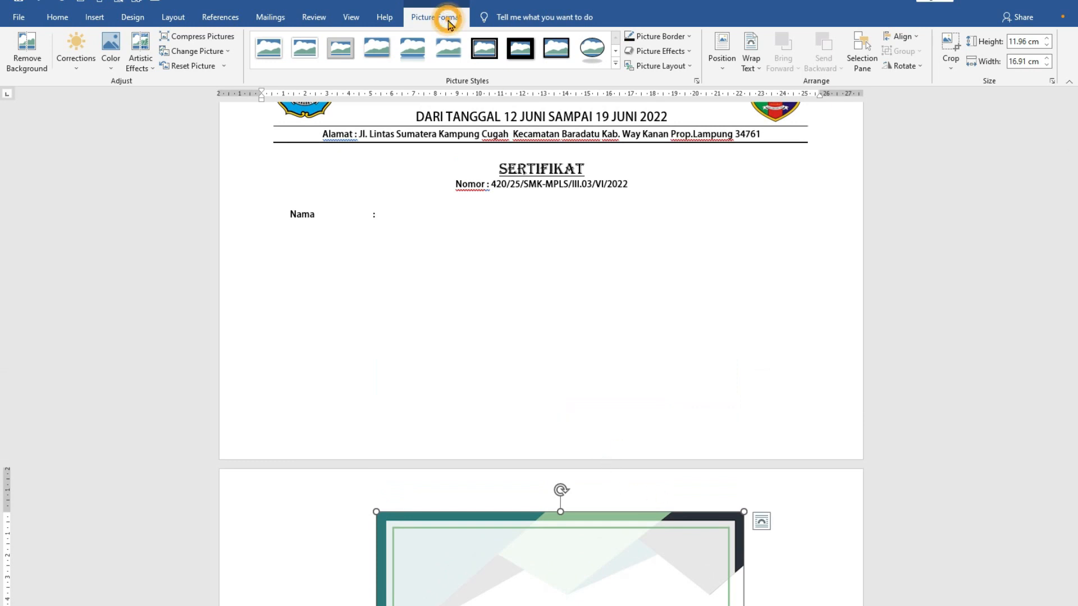
{"action": "left_click", "coordinate": [759, 69]}
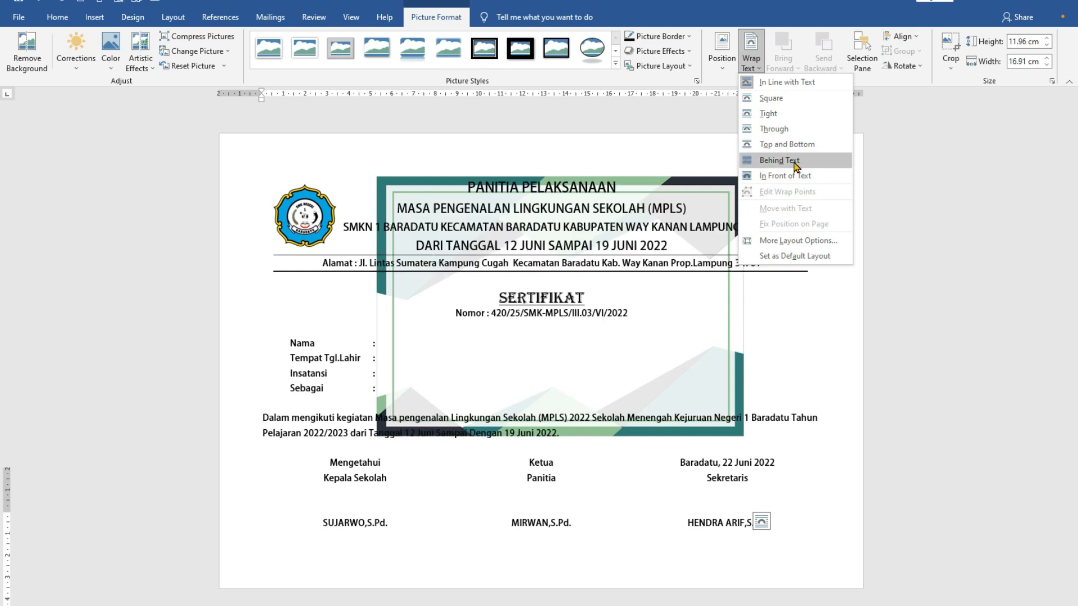
{"action": "left_click", "coordinate": [792, 161]}
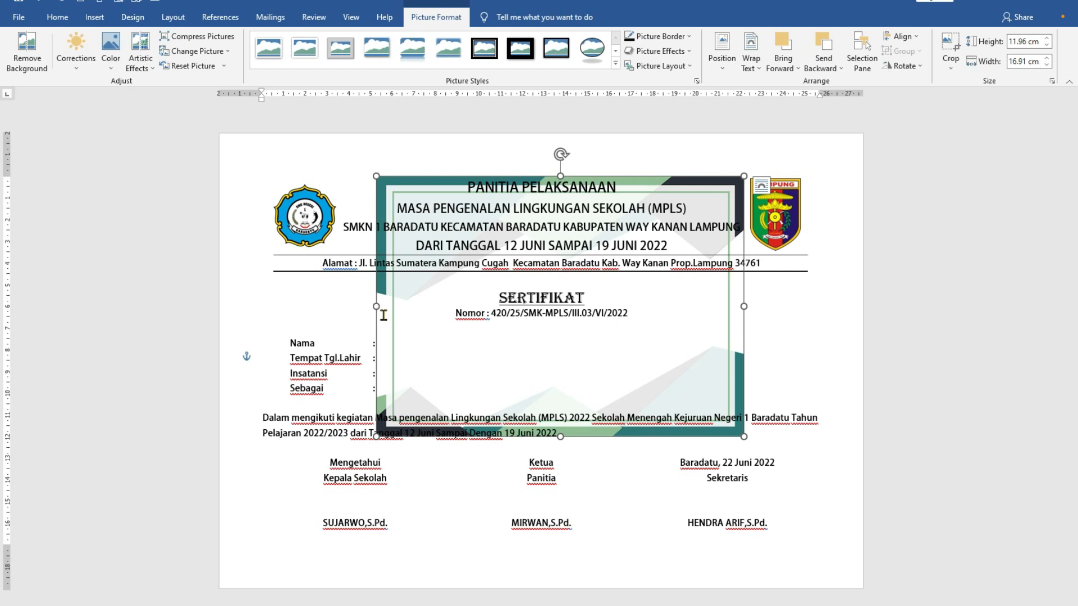
- Stretch the background picture on all four sides to nearly fill the page, about 28.65 cm wide and 20.08 cm high
{"action": "left_click_drag", "start_coordinate": [376, 314], "coordinate": [227, 323]}
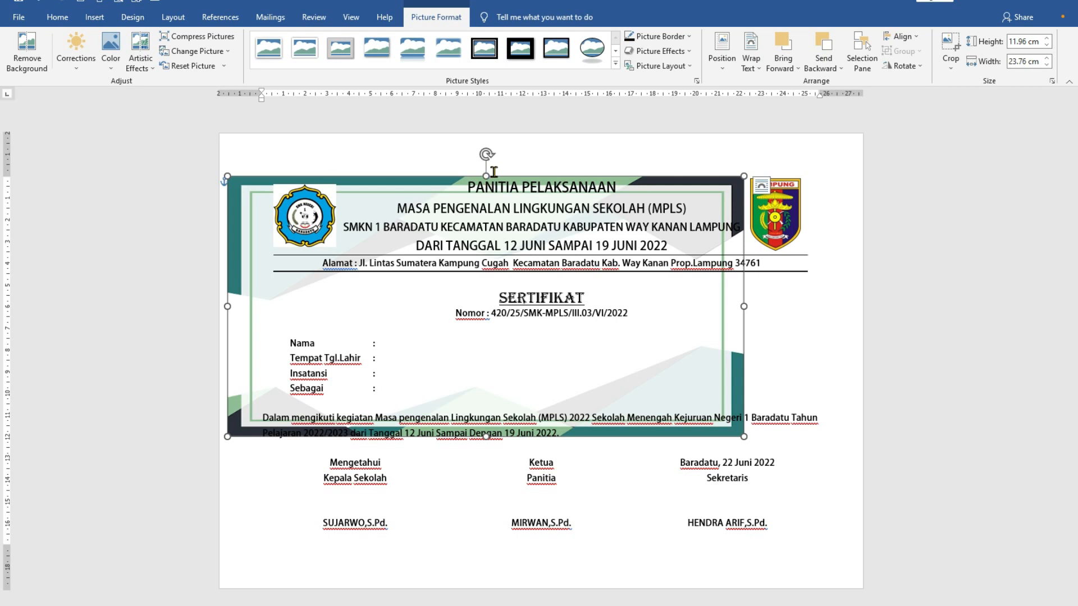
{"action": "left_click_drag", "start_coordinate": [486, 176], "coordinate": [486, 141]}
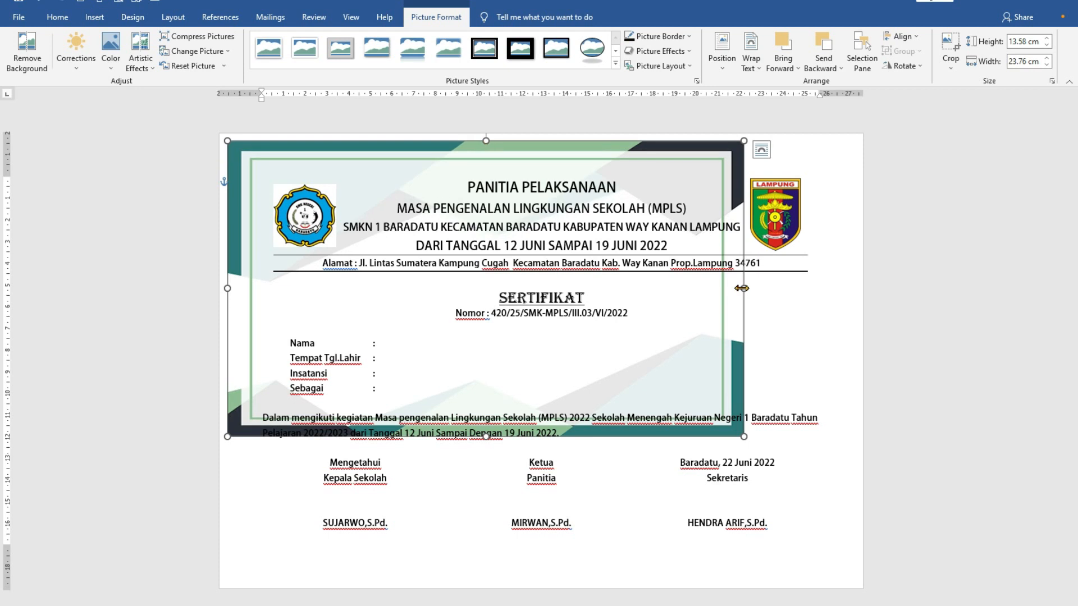
{"action": "left_click_drag", "start_coordinate": [742, 288], "coordinate": [851, 283]}
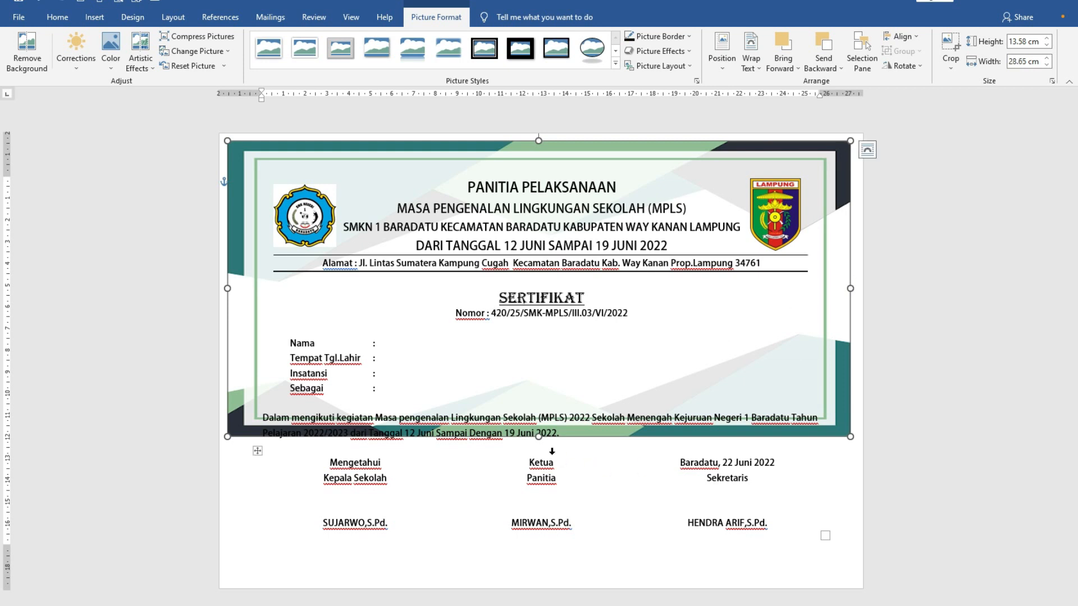
{"action": "left_click_drag", "start_coordinate": [539, 436], "coordinate": [544, 578]}
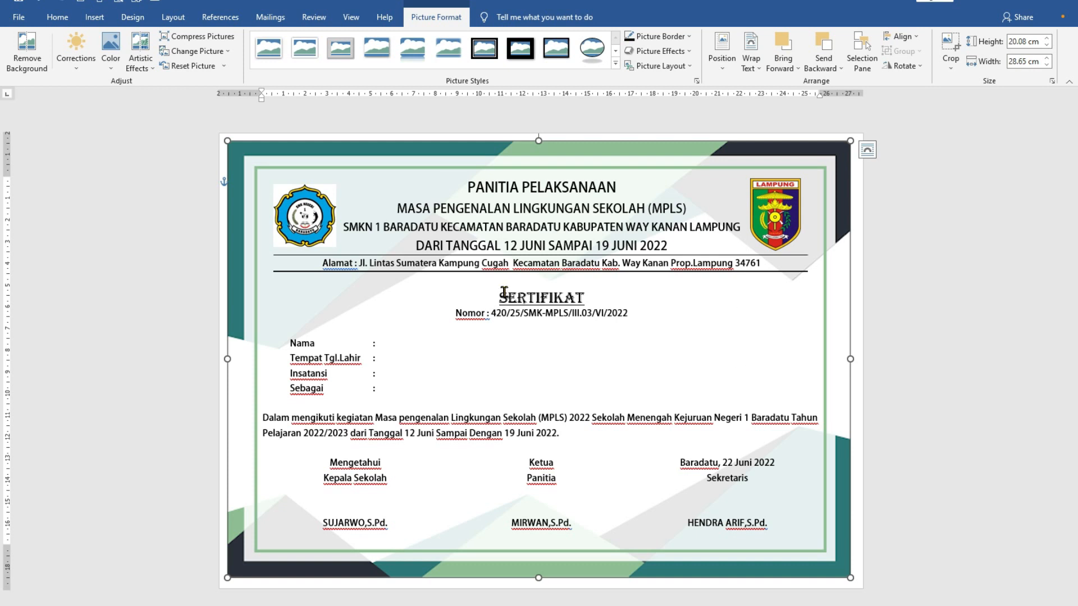
- Start removing the background of the school logo at the start of the letterhead
{"action": "left_click", "coordinate": [292, 188]}
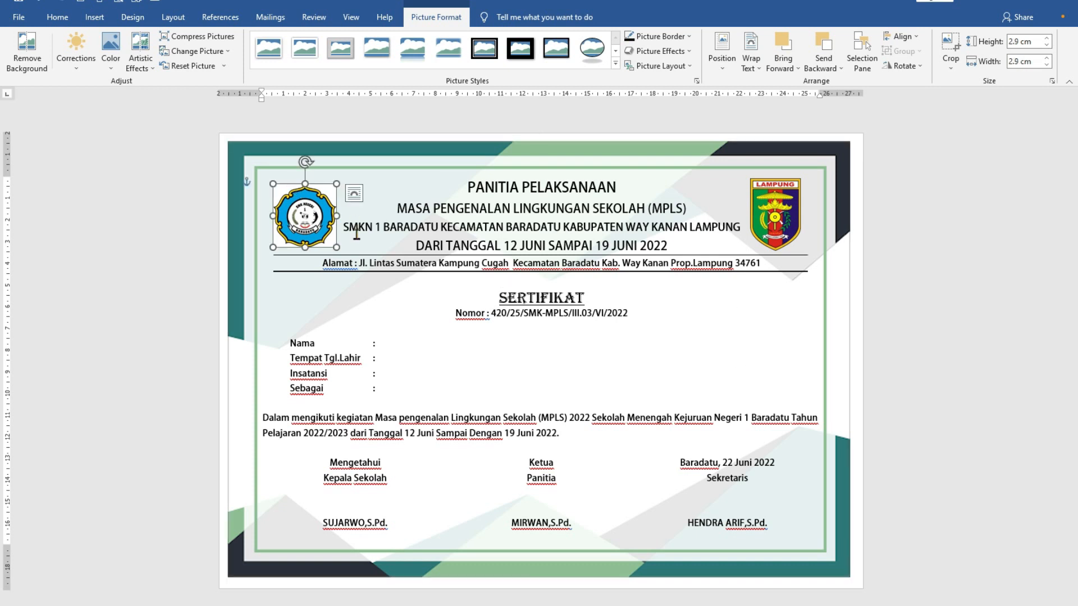
{"action": "left_click", "coordinate": [296, 222]}
{"action": "left_click", "coordinate": [280, 189]}
{"action": "left_click", "coordinate": [656, 352]}
{"action": "left_click", "coordinate": [297, 216]}
{"action": "left_click", "coordinate": [431, 20]}
{"action": "left_click", "coordinate": [27, 71]}
{"action": "scroll", "coordinate": [292, 188], "scroll_direction": "up", "scroll_amount": 3, "text": "ctrl"}
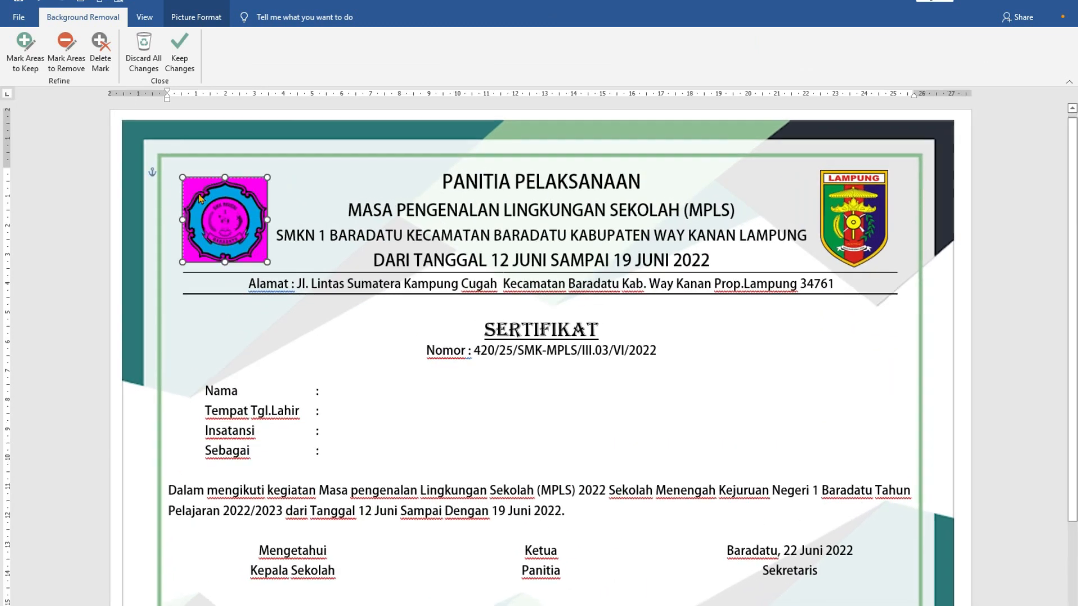
{"action": "scroll", "coordinate": [200, 198], "scroll_direction": "up", "scroll_amount": 3, "text": "ctrl"}
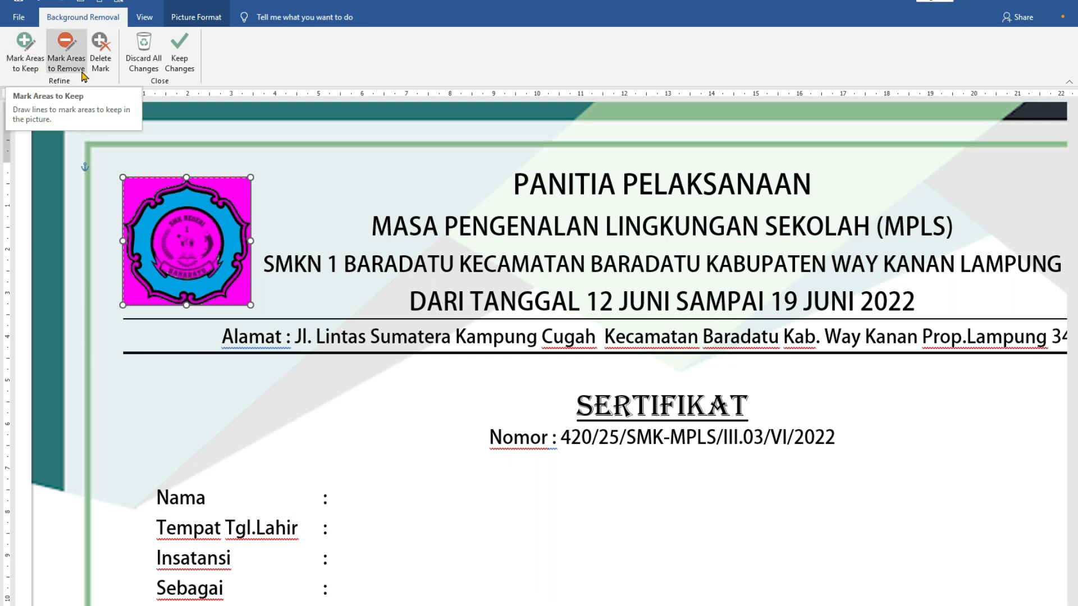
- Mark the school logo's inner emblem and yellow outer border as areas to keep, and apply the background removal
{"action": "left_click", "coordinate": [33, 66]}
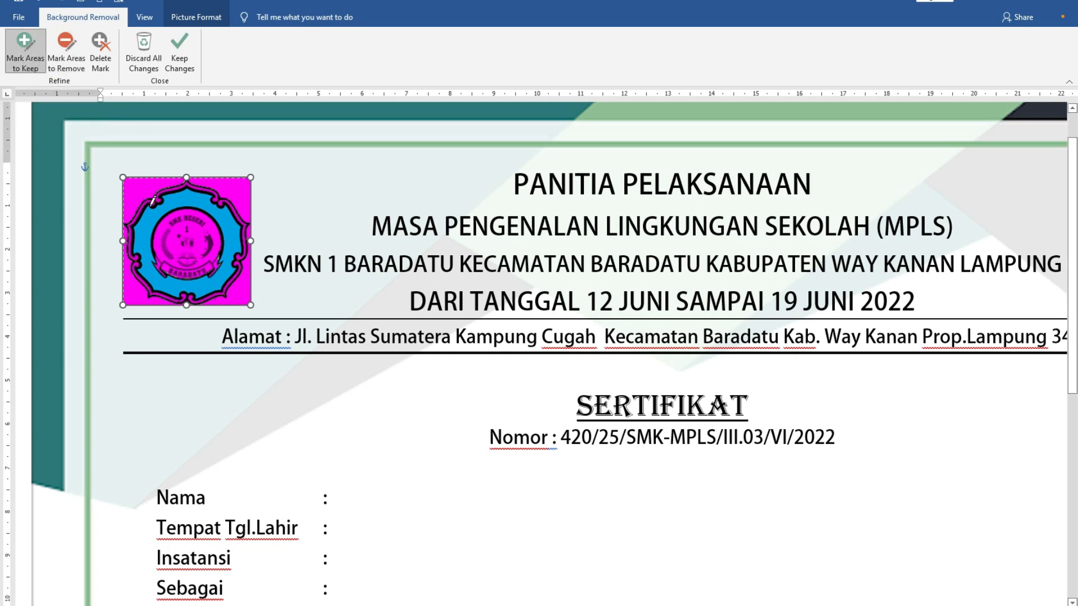
{"action": "mouse_move", "coordinate": [164, 223]}
{"action": "left_mouse_down"}
{"action": "mouse_move", "coordinate": [159, 251]}
{"action": "mouse_move", "coordinate": [190, 239]}
{"action": "mouse_move", "coordinate": [218, 258]}
{"action": "mouse_move", "coordinate": [220, 243]}
{"action": "mouse_move", "coordinate": [184, 267]}
{"action": "left_mouse_up"}
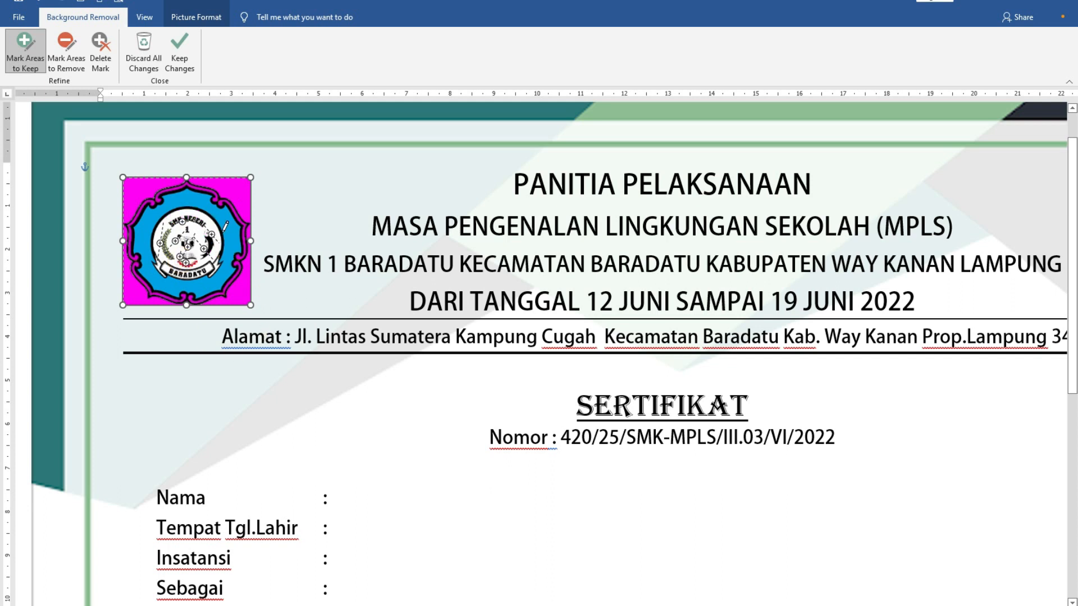
{"action": "left_click_drag", "start_coordinate": [187, 178], "coordinate": [158, 194]}
{"action": "left_click_drag", "start_coordinate": [233, 209], "coordinate": [244, 227]}
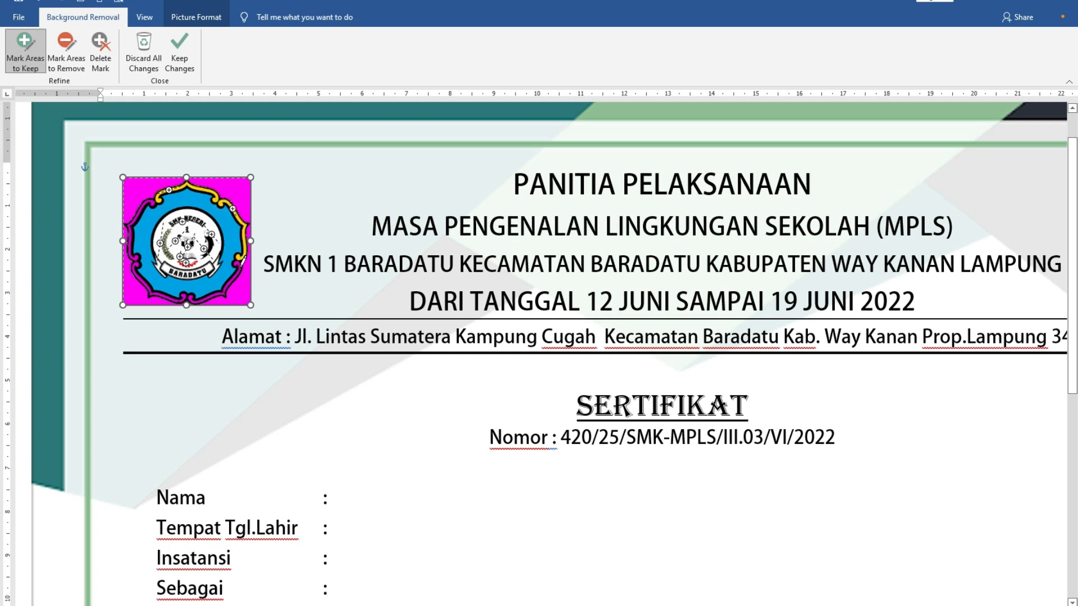
{"action": "left_click_drag", "start_coordinate": [241, 264], "coordinate": [229, 281]}
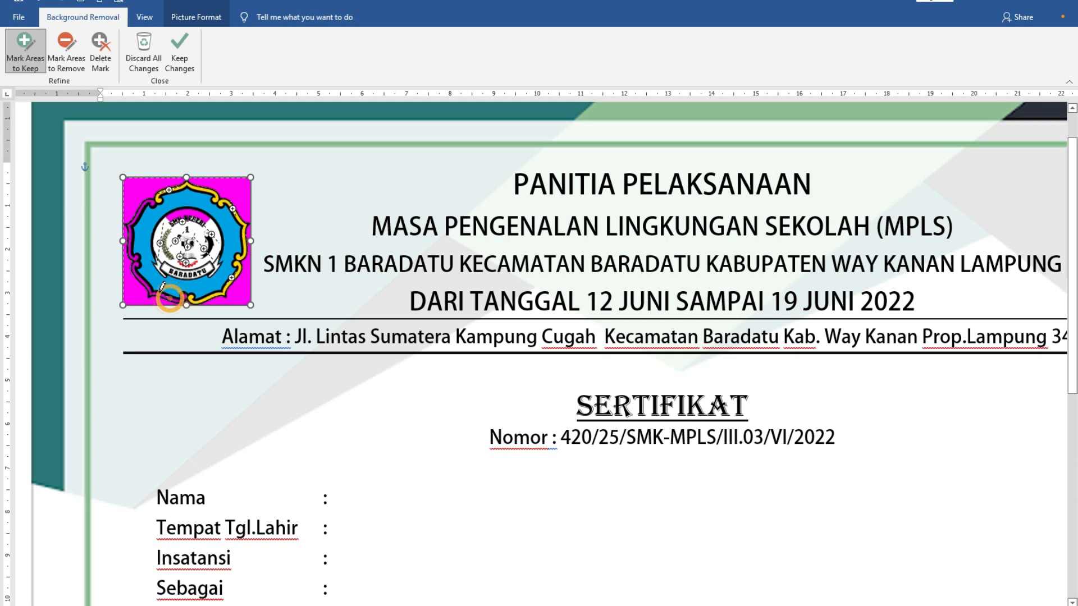
{"action": "mouse_move", "coordinate": [159, 295]}
{"action": "left_mouse_down"}
{"action": "mouse_move", "coordinate": [138, 270]}
{"action": "mouse_move", "coordinate": [131, 228]}
{"action": "left_mouse_up"}
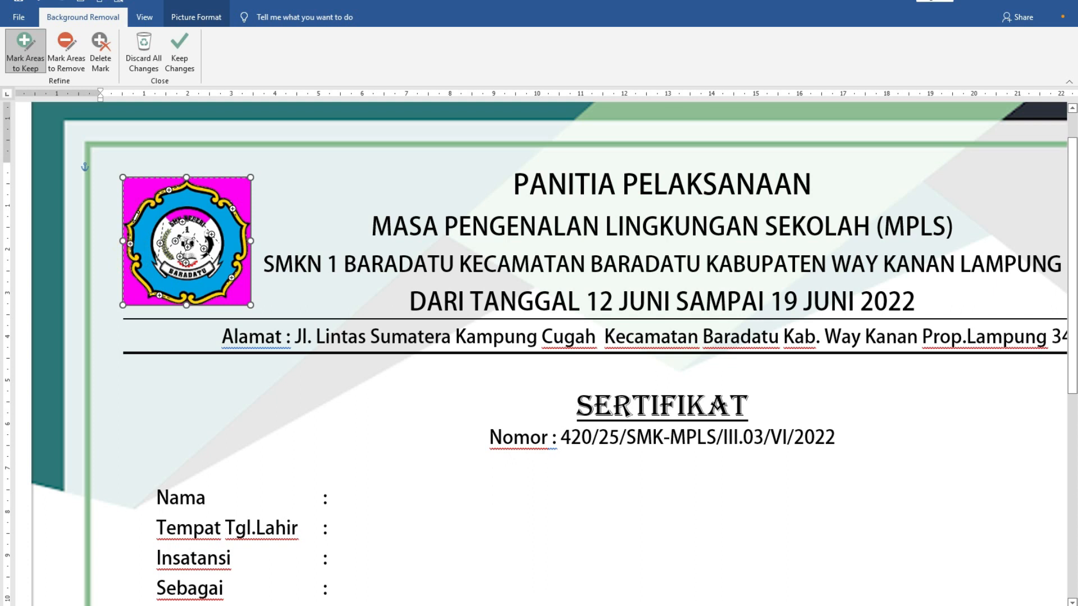
{"action": "left_click", "coordinate": [189, 213]}
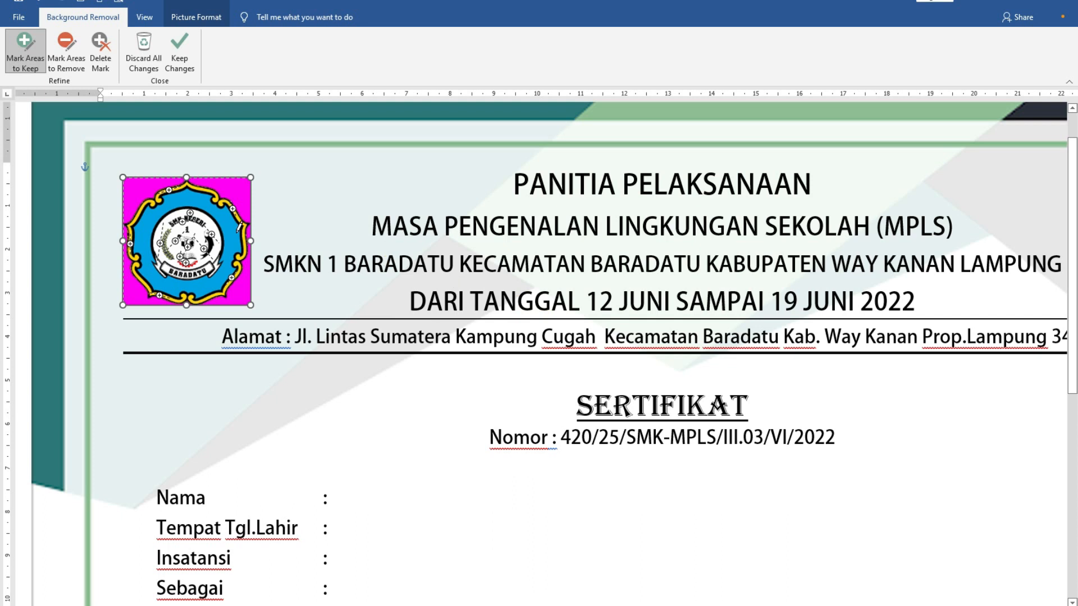
{"action": "left_click", "coordinate": [191, 68]}
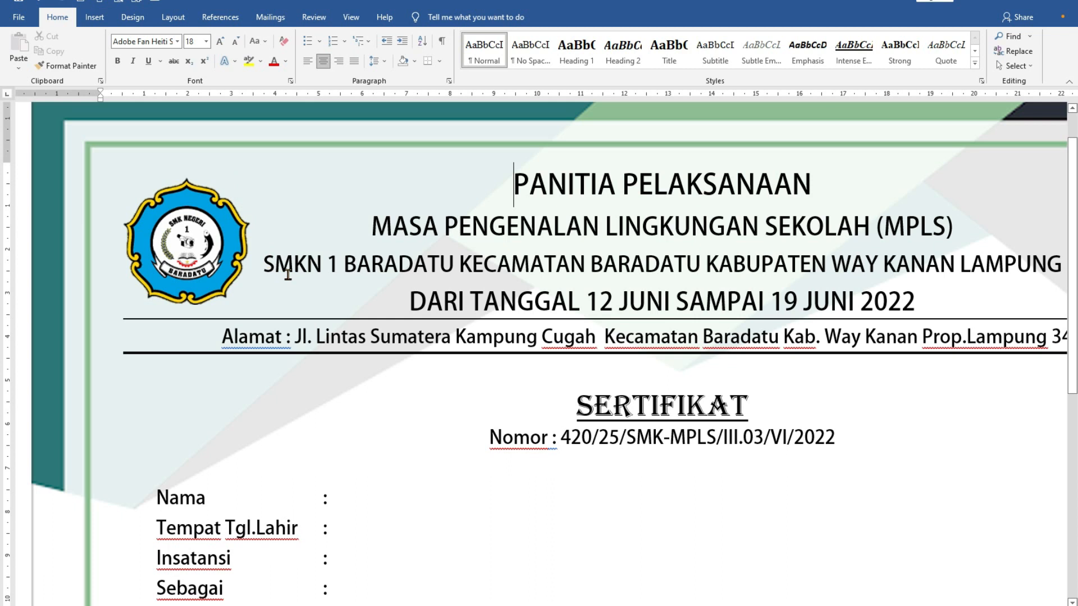
{"action": "scroll", "coordinate": [288, 274], "scroll_direction": "down", "scroll_amount": 5}
{"action": "scroll", "coordinate": [287, 274], "scroll_direction": "down", "scroll_amount": 3}
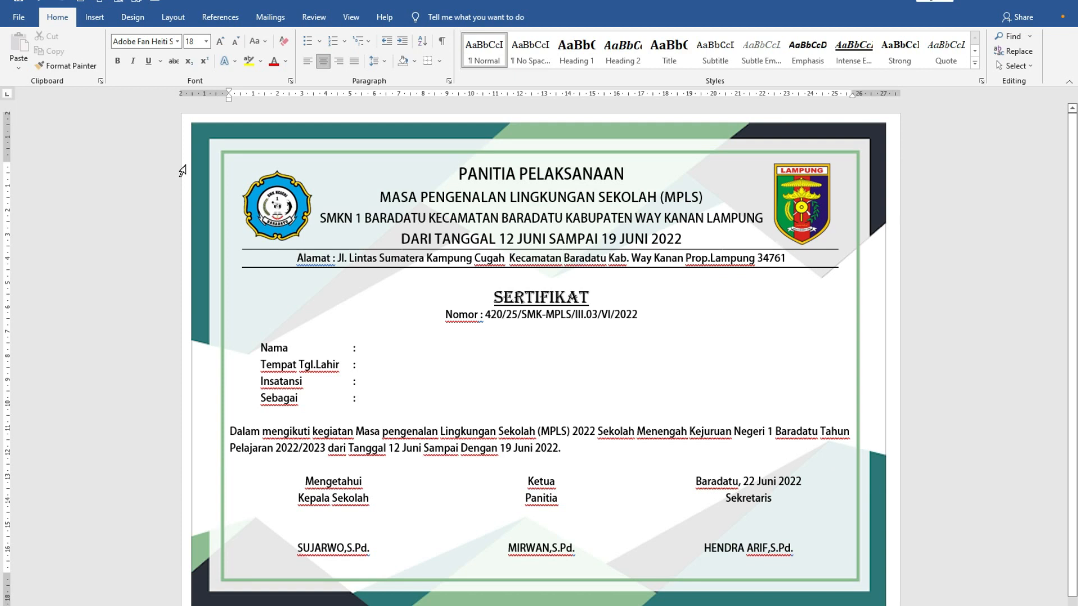
{"action": "left_click", "coordinate": [583, 331]}
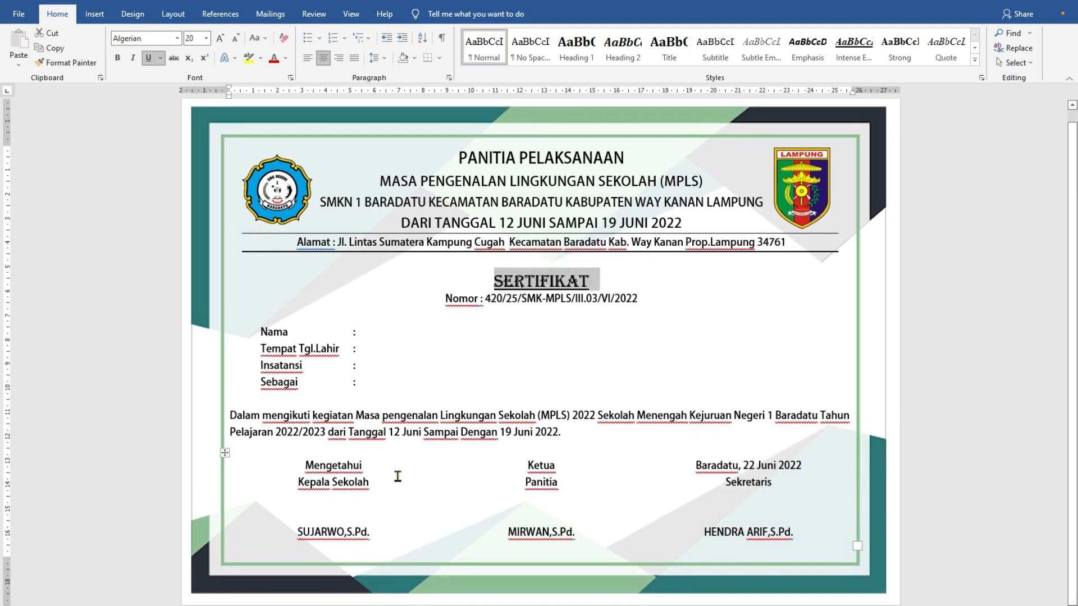
{"action": "left_click", "coordinate": [486, 486]}
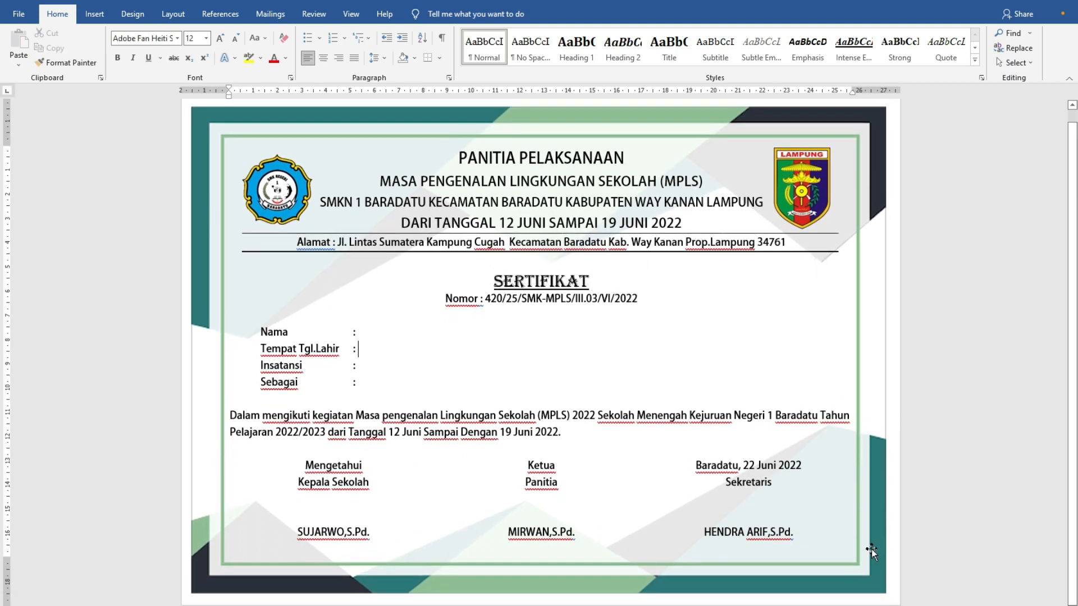
{"action": "scroll", "coordinate": [438, 456], "scroll_direction": "up", "scroll_amount": 1}
{"action": "scroll", "coordinate": [449, 463], "scroll_direction": "down", "scroll_amount": 1}
{"action": "scroll", "coordinate": [588, 450], "scroll_direction": "up", "scroll_amount": 1}
{"action": "scroll", "coordinate": [587, 449], "scroll_direction": "down", "scroll_amount": 1}
- Place the insertion point after the colon in the Nama row
{"action": "left_click", "coordinate": [359, 333]}
{"action": "scroll", "coordinate": [538, 532], "scroll_direction": "down", "scroll_amount": 1, "text": "ctrl"}
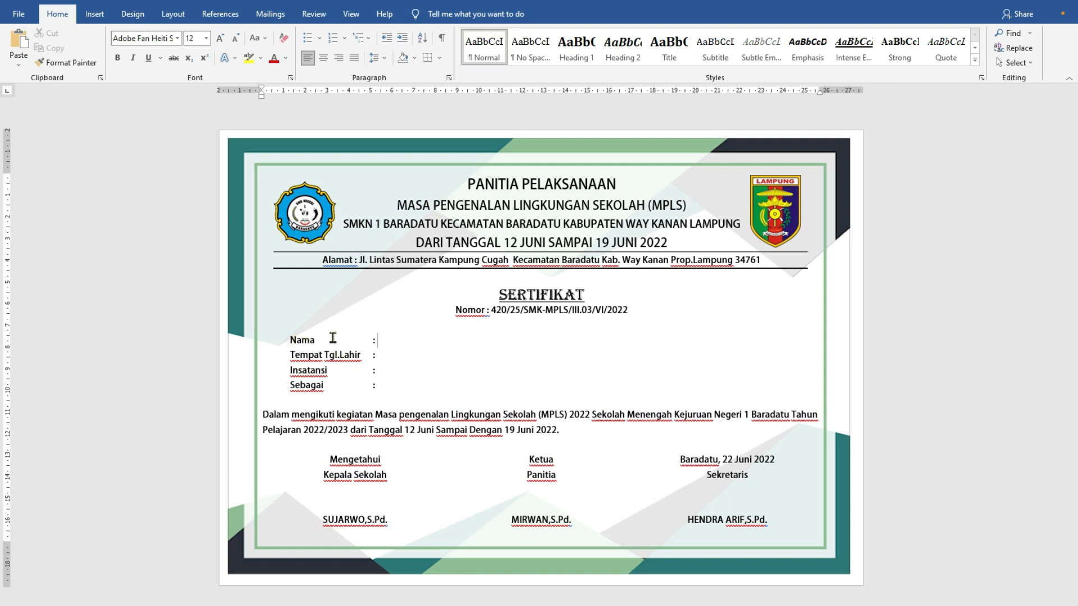
{"action": "left_click", "coordinate": [381, 339]}
{"action": "scroll", "coordinate": [354, 375], "scroll_direction": "up", "scroll_amount": 5}
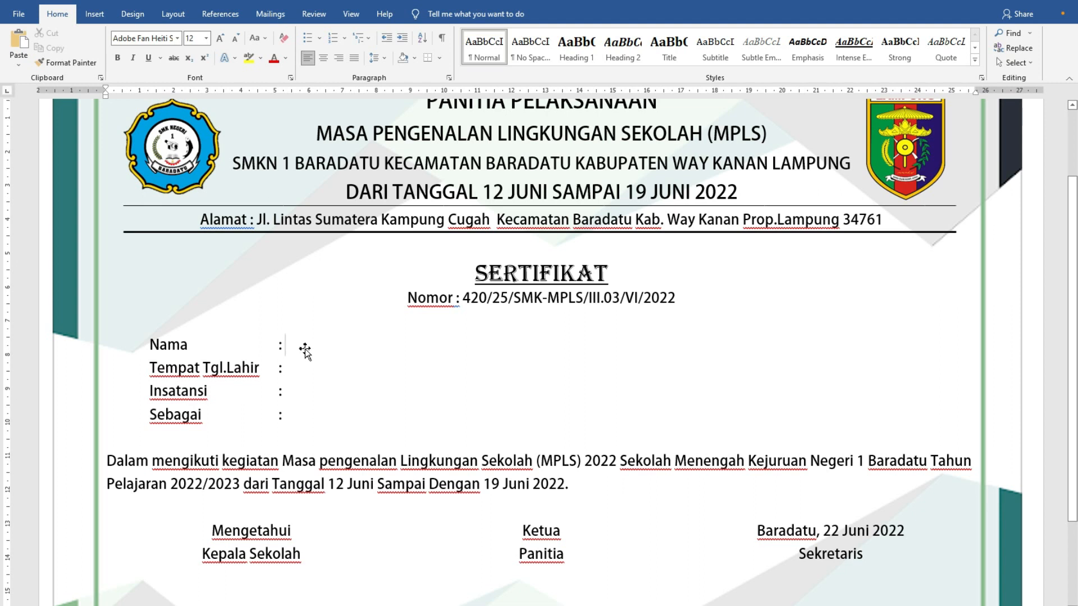
- Attach Sheet1$ of the DATA SERTIFIKAT workbook on the Desktop as the existing mail merge recipient list, toggling the first-row column headers option
{"action": "left_click", "coordinate": [270, 14]}
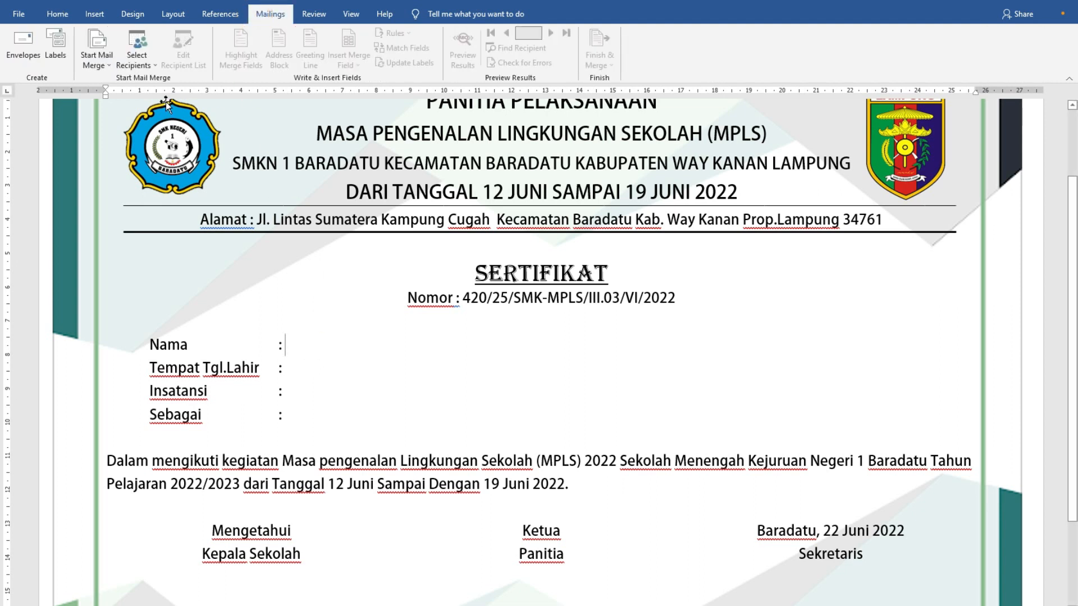
{"action": "left_click", "coordinate": [156, 69]}
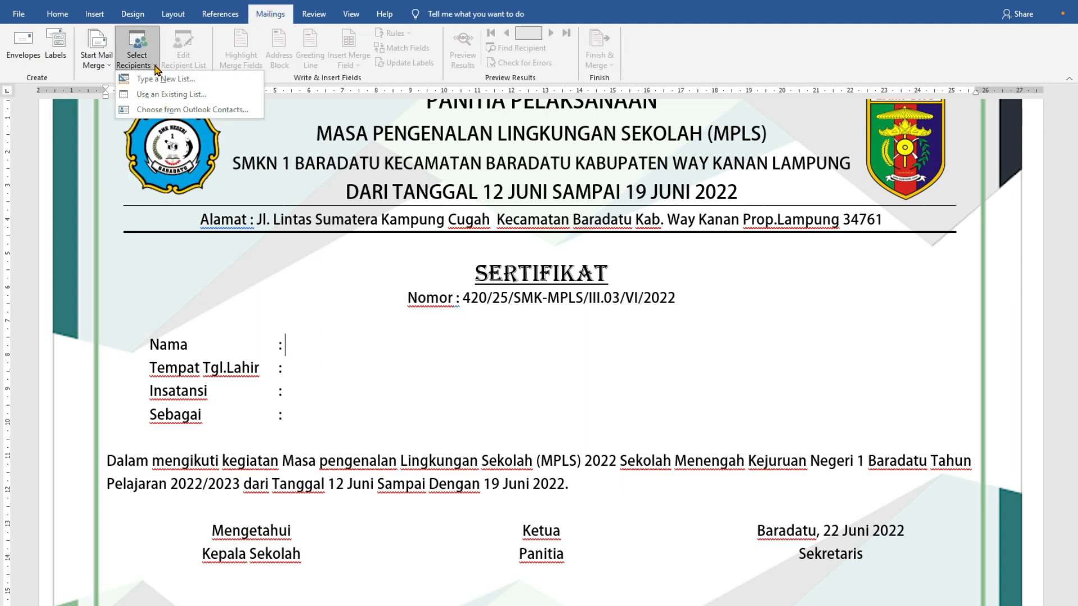
{"action": "left_click", "coordinate": [164, 96]}
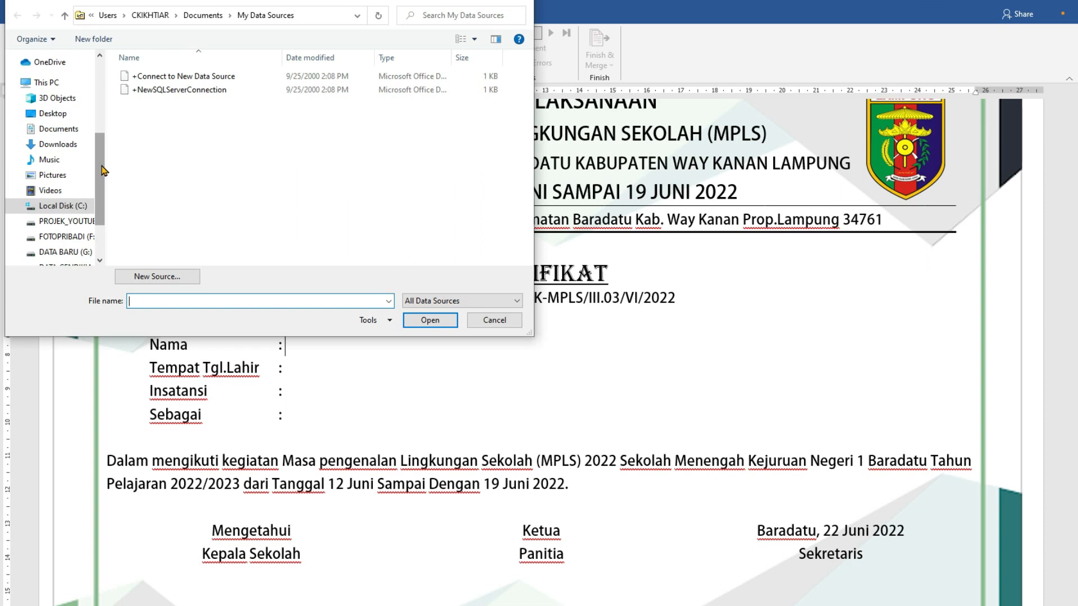
{"action": "scroll", "coordinate": [84, 211], "scroll_direction": "down", "scroll_amount": 3}
{"action": "scroll", "coordinate": [79, 180], "scroll_direction": "up", "scroll_amount": 10}
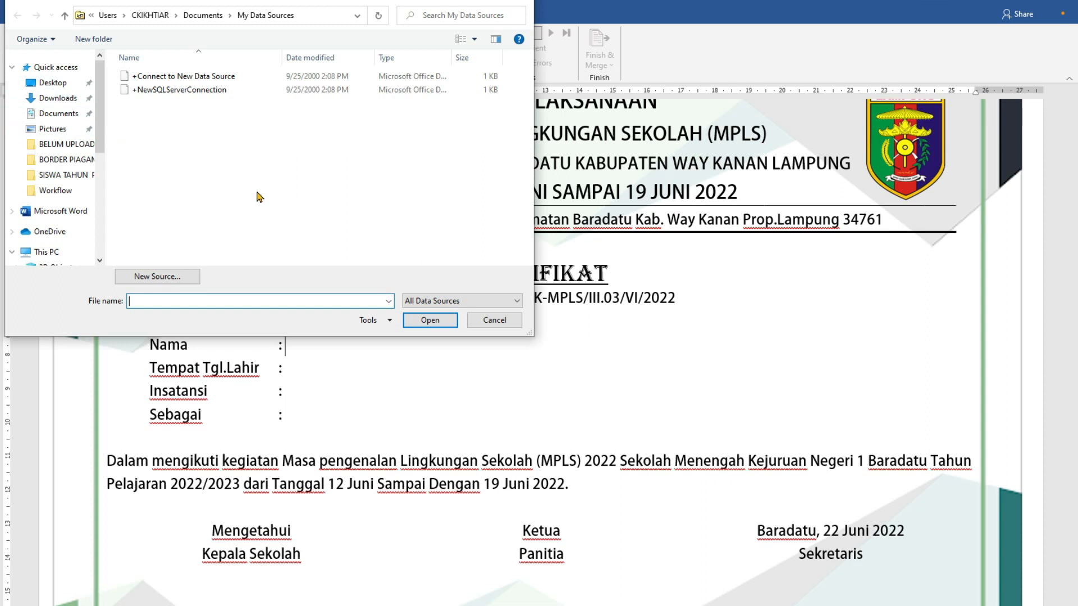
{"action": "left_click", "coordinate": [51, 86]}
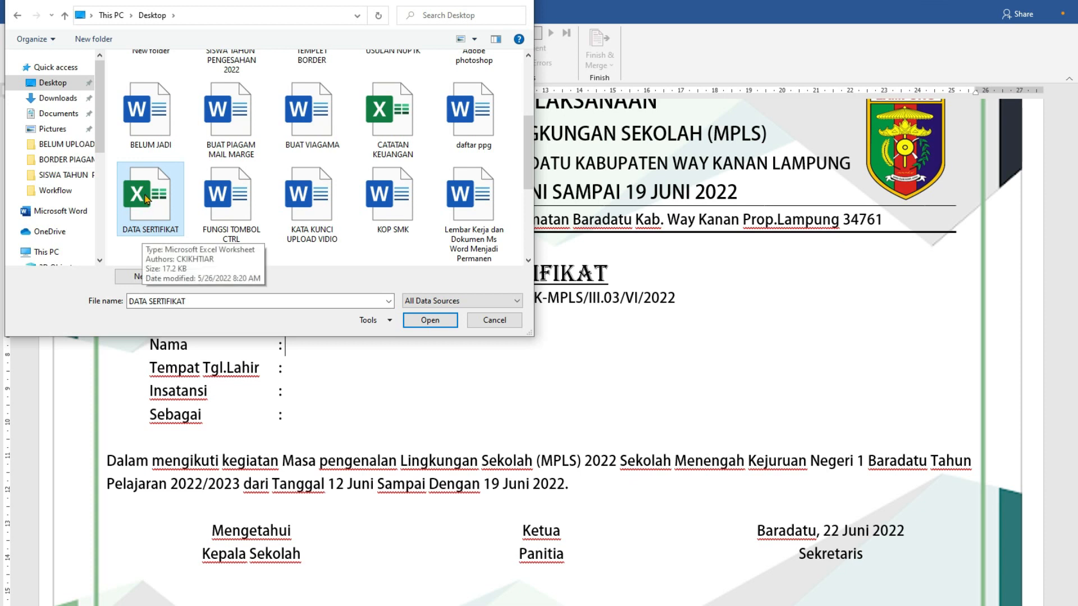
{"action": "left_click", "coordinate": [430, 320]}
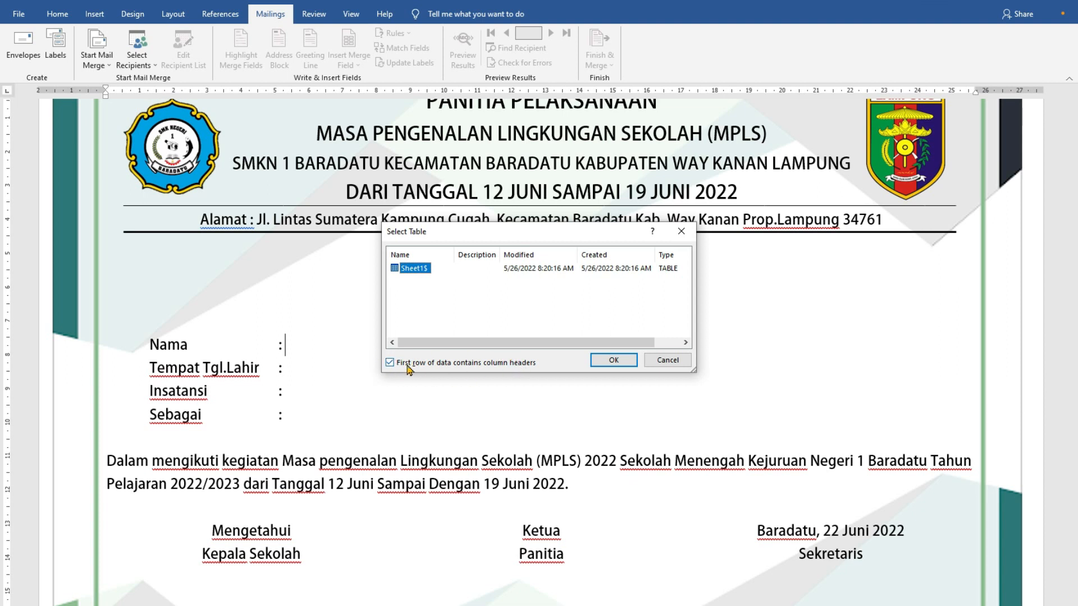
{"action": "left_click", "coordinate": [389, 363]}
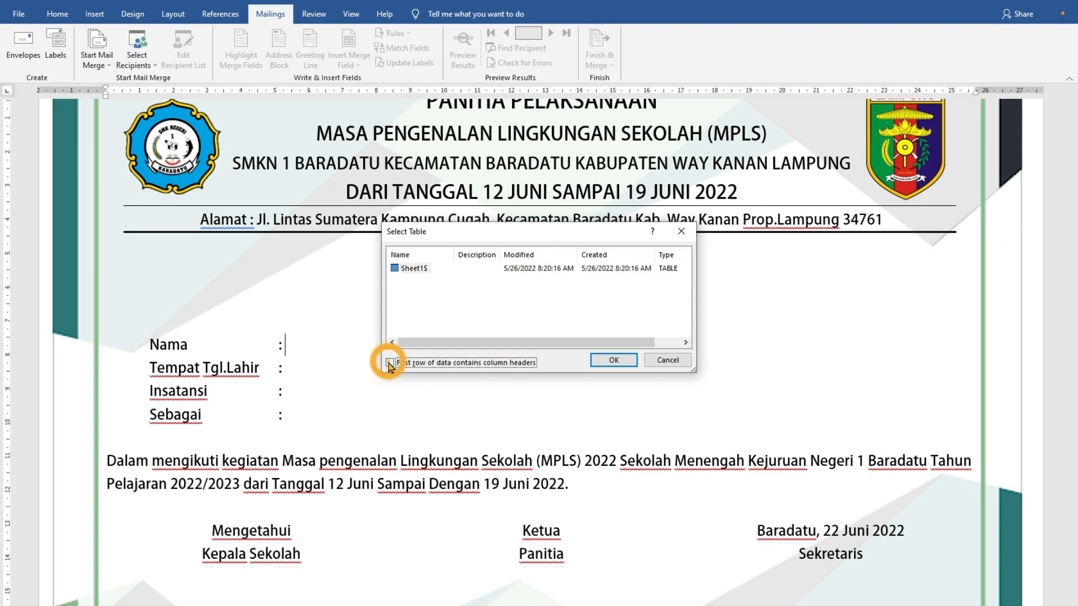
{"action": "left_click", "coordinate": [605, 365]}
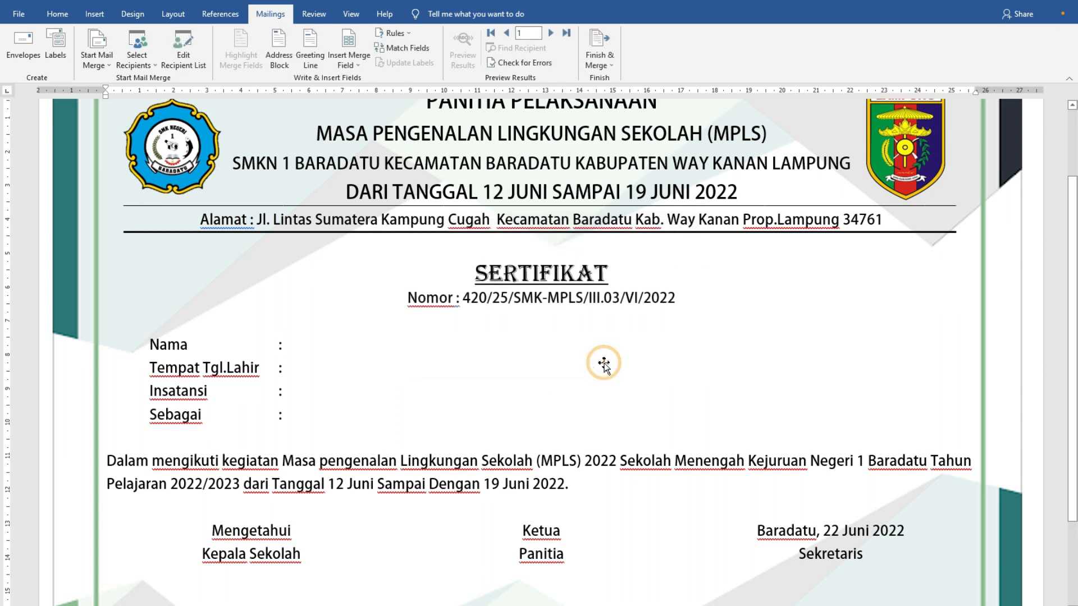
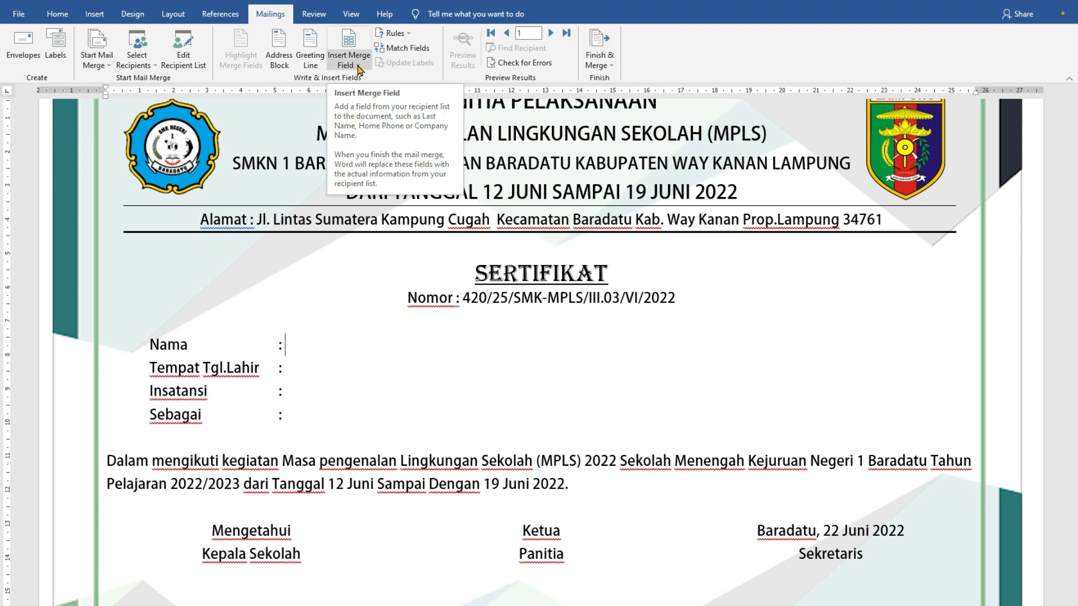
- Insert the NAMA merge field in the Nama row and TEMPAT_TGL_LAHIR in the Tempat Tgl.Lahir row
{"action": "left_click", "coordinate": [360, 67]}
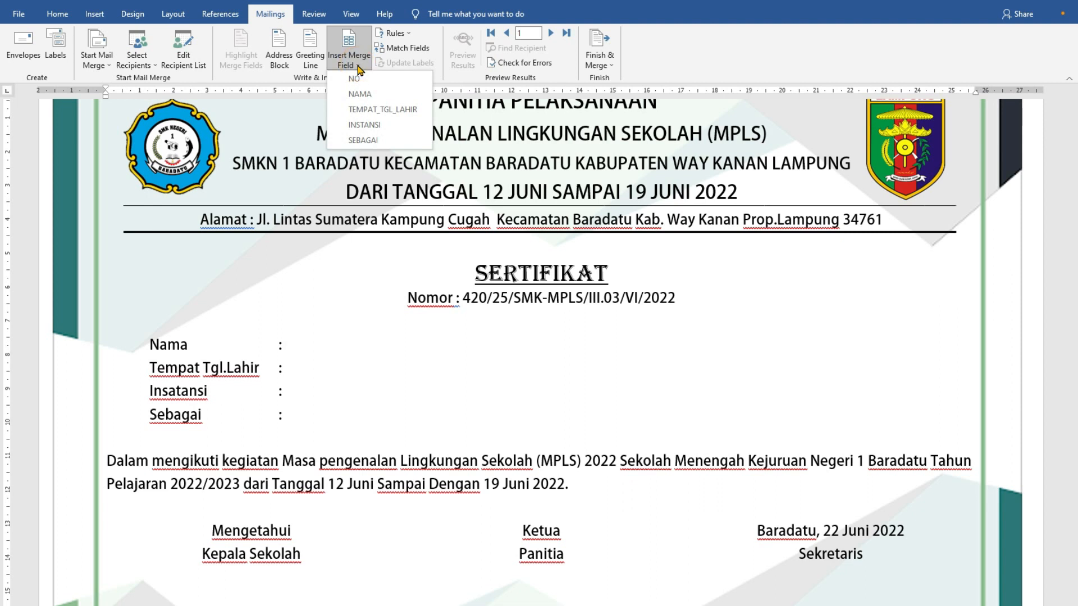
{"action": "left_click", "coordinate": [362, 94]}
{"action": "left_click", "coordinate": [349, 371]}
{"action": "left_click", "coordinate": [360, 70]}
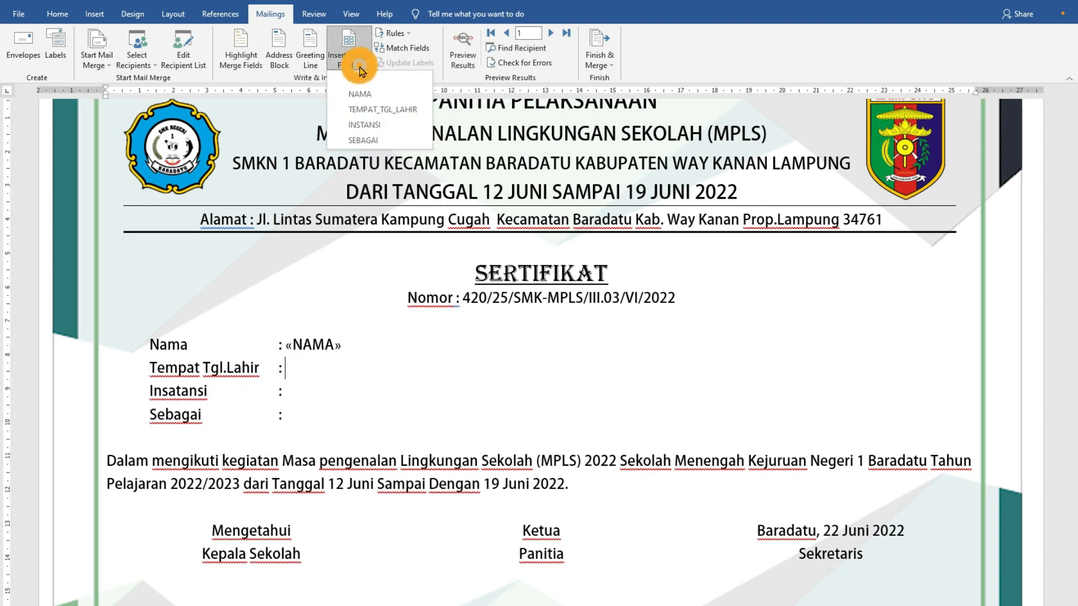
{"action": "left_click", "coordinate": [379, 110]}
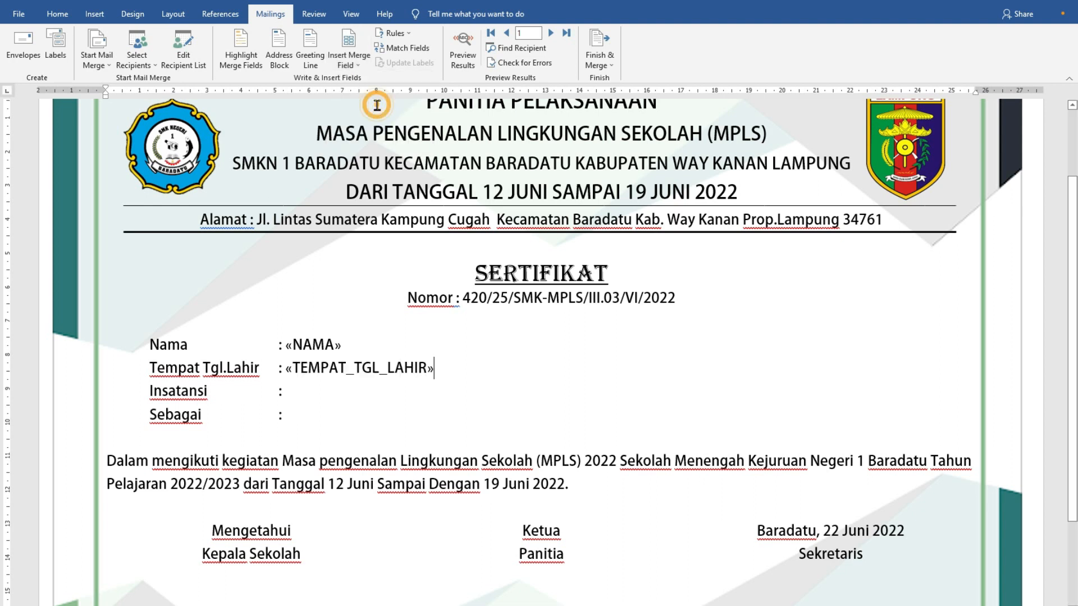
- Insert the INSTANSI merge field in the Insatansi row and SEBAGAI in the Sebagai row
{"action": "left_click", "coordinate": [294, 391]}
{"action": "left_click", "coordinate": [357, 66]}
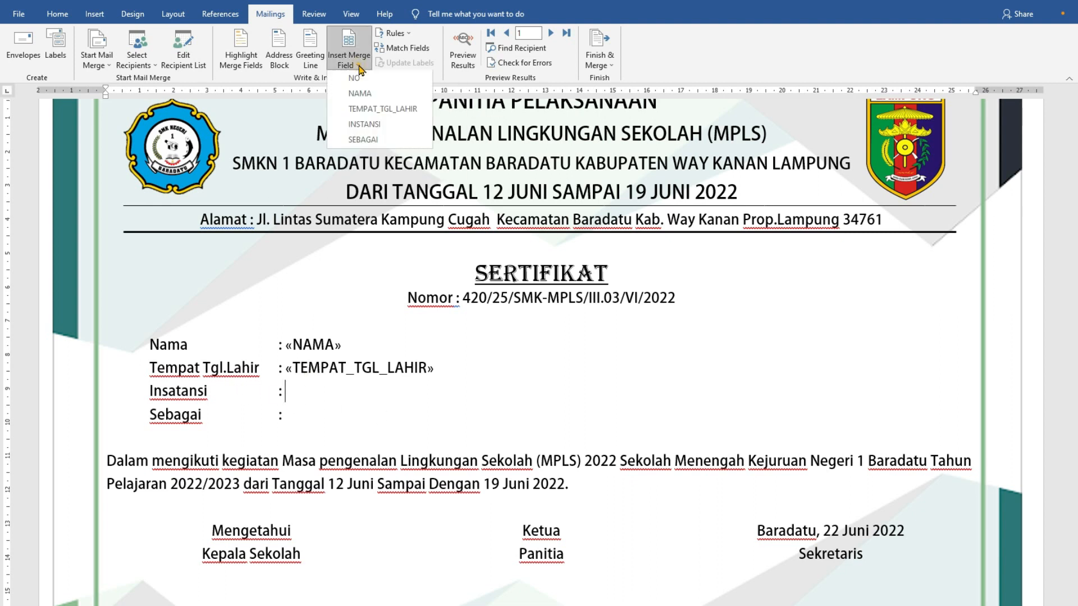
{"action": "left_click", "coordinate": [365, 125]}
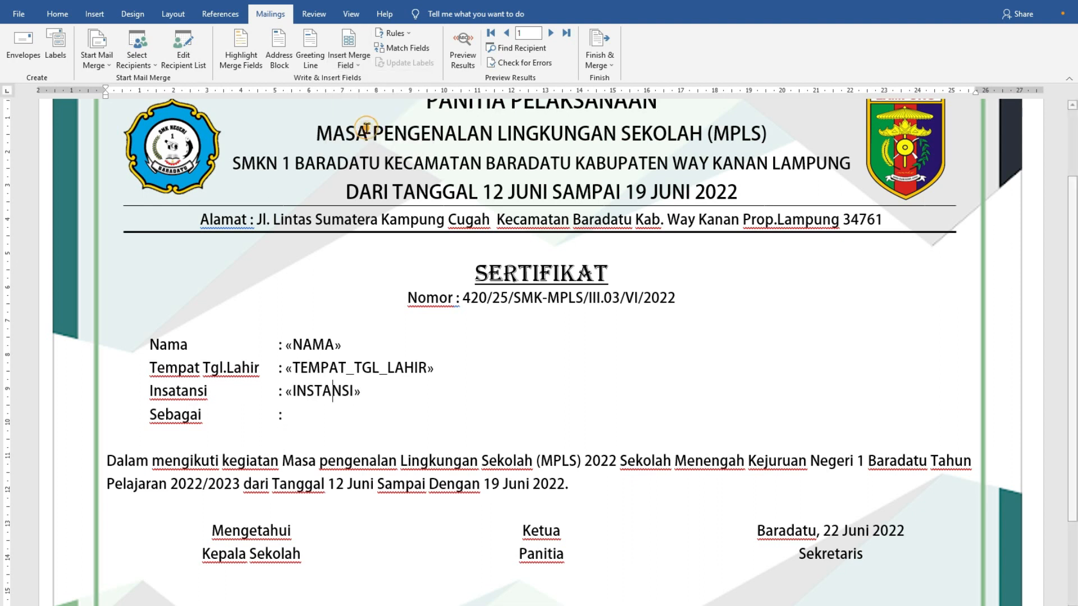
{"action": "left_click", "coordinate": [276, 419]}
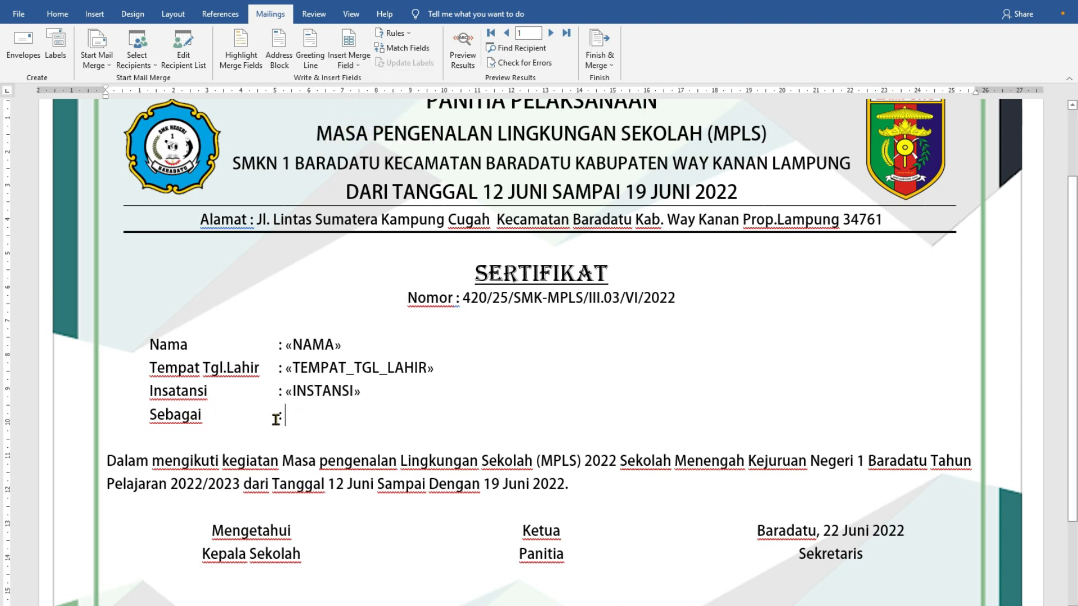
{"action": "left_click", "coordinate": [357, 66]}
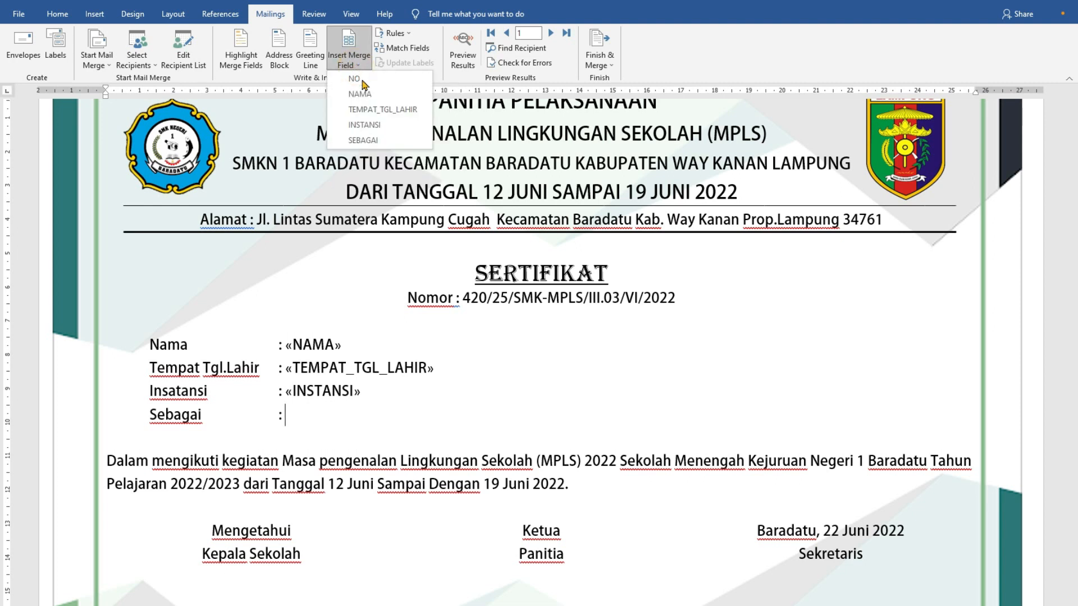
{"action": "left_click", "coordinate": [382, 140]}
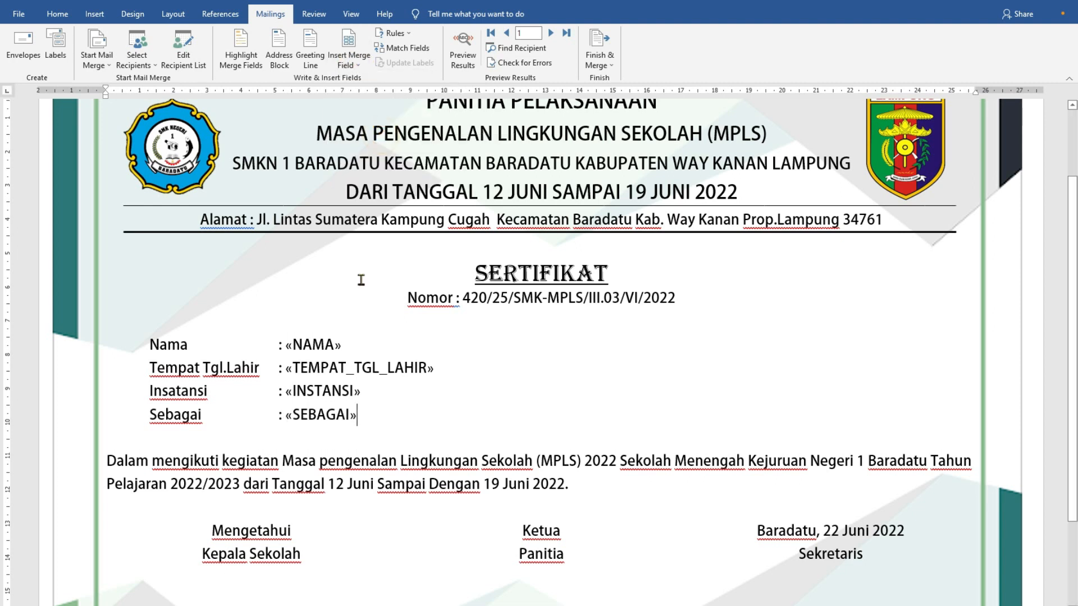
- Preview the merged data for the first record and inspect the whole certificate page
{"action": "scroll", "coordinate": [584, 394], "scroll_direction": "down", "scroll_amount": 1}
{"action": "scroll", "coordinate": [563, 399], "scroll_direction": "up", "scroll_amount": 3}
{"action": "scroll", "coordinate": [563, 400], "scroll_direction": "down", "scroll_amount": 3}
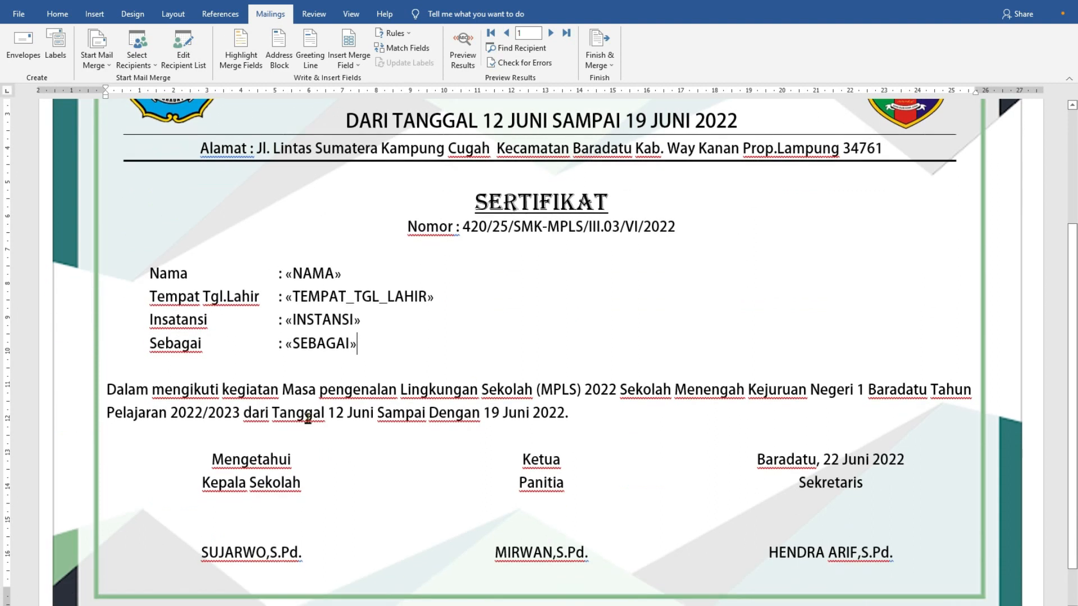
{"action": "scroll", "coordinate": [399, 493], "scroll_direction": "up", "scroll_amount": 3}
{"action": "scroll", "coordinate": [443, 290], "scroll_direction": "down", "scroll_amount": 3}
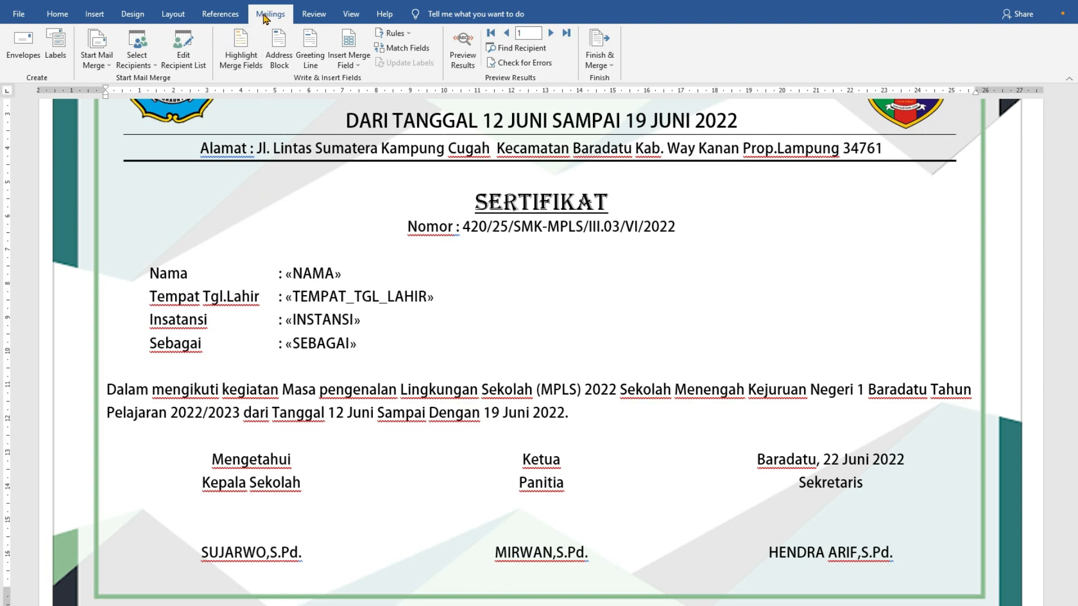
{"action": "left_click", "coordinate": [467, 70]}
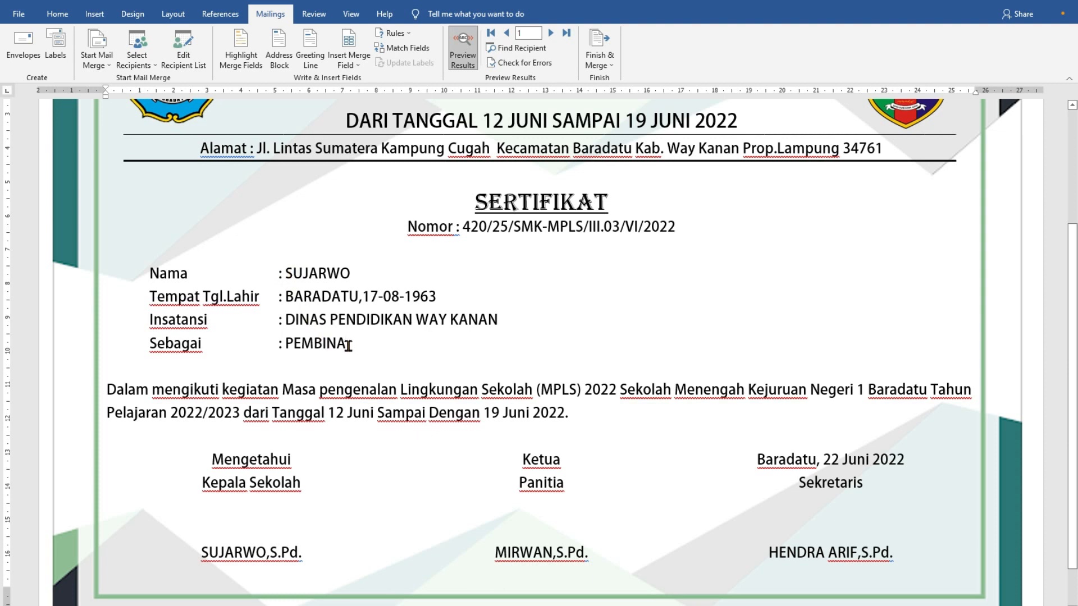
{"action": "scroll", "coordinate": [348, 345], "scroll_direction": "up", "scroll_amount": 3}
{"action": "scroll", "coordinate": [355, 348], "scroll_direction": "down", "scroll_amount": 2, "text": "ctrl"}
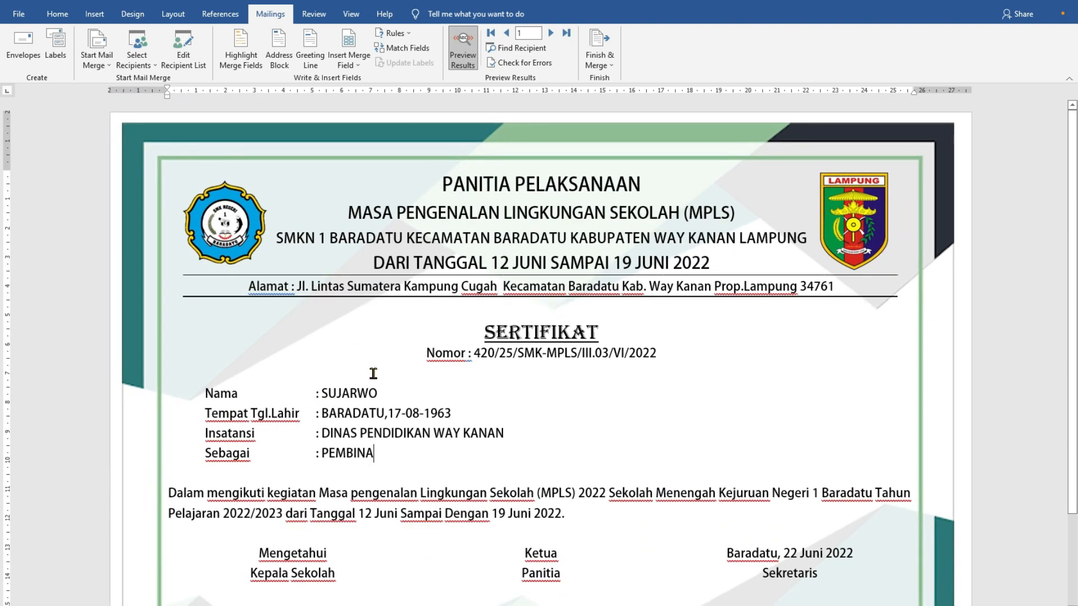
{"action": "scroll", "coordinate": [371, 364], "scroll_direction": "down", "scroll_amount": 2}
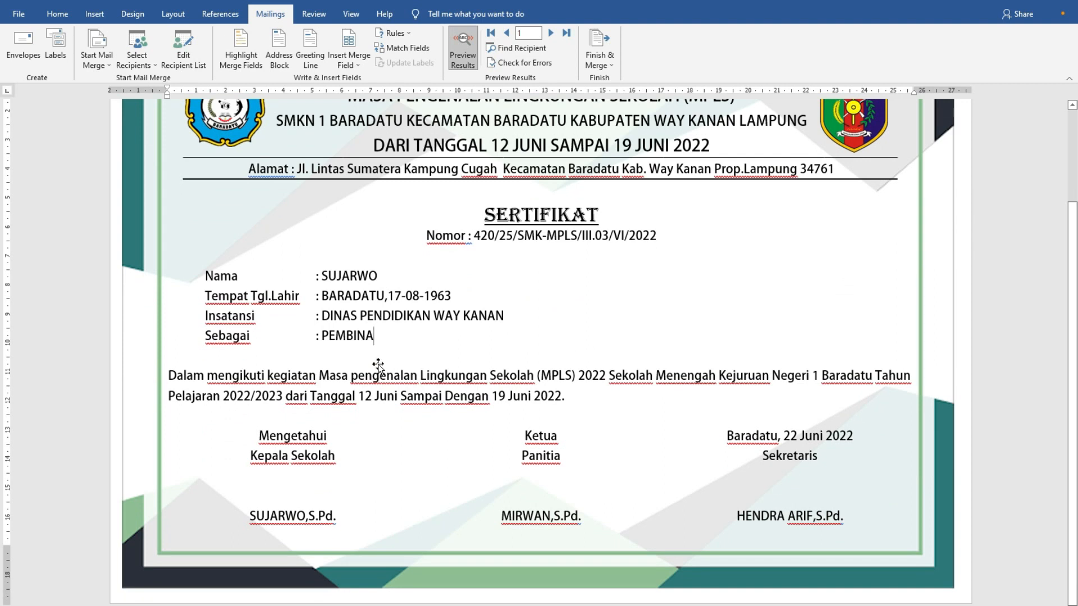
{"action": "scroll", "coordinate": [404, 371], "scroll_direction": "up", "scroll_amount": 2}
{"action": "scroll", "coordinate": [421, 392], "scroll_direction": "down", "scroll_amount": 2}
- Open the DATA SERTIFIKAT workbook from the desktop in Excel and look through the participant list on Sheet1
{"action": "left_click", "coordinate": [347, 179]}
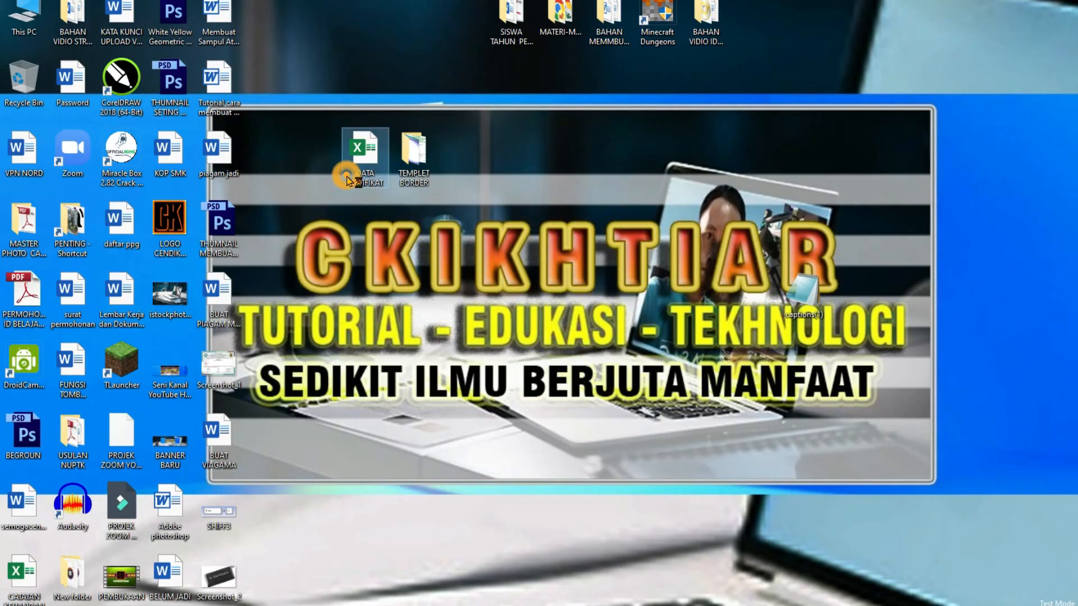
{"action": "double_click", "coordinate": [346, 178]}
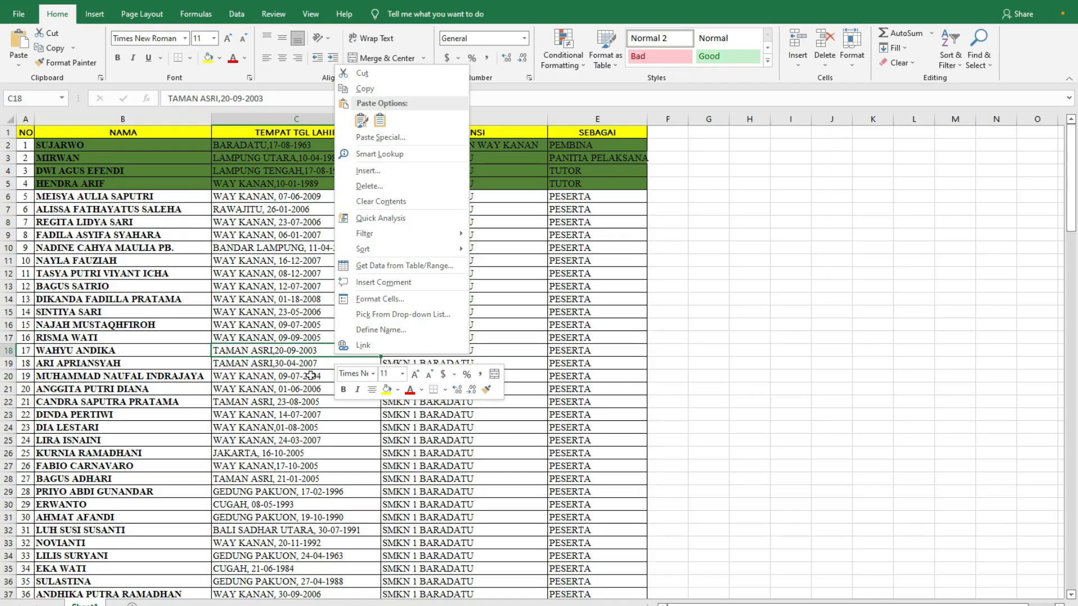
{"action": "left_click", "coordinate": [192, 352]}
{"action": "scroll", "coordinate": [192, 352], "scroll_direction": "down", "scroll_amount": 20}
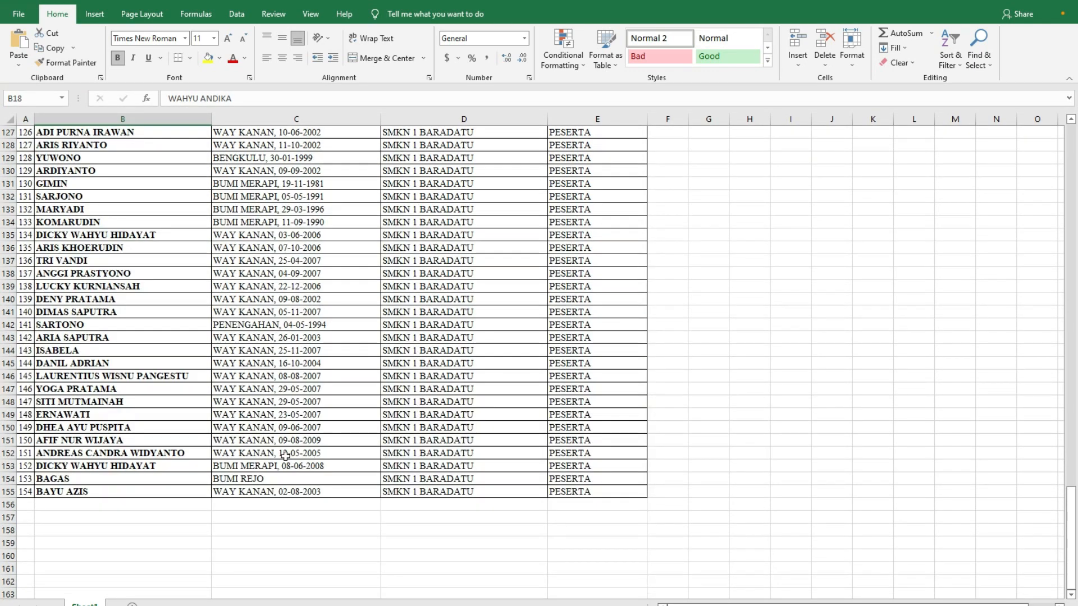
{"action": "scroll", "coordinate": [285, 456], "scroll_direction": "up", "scroll_amount": 20}
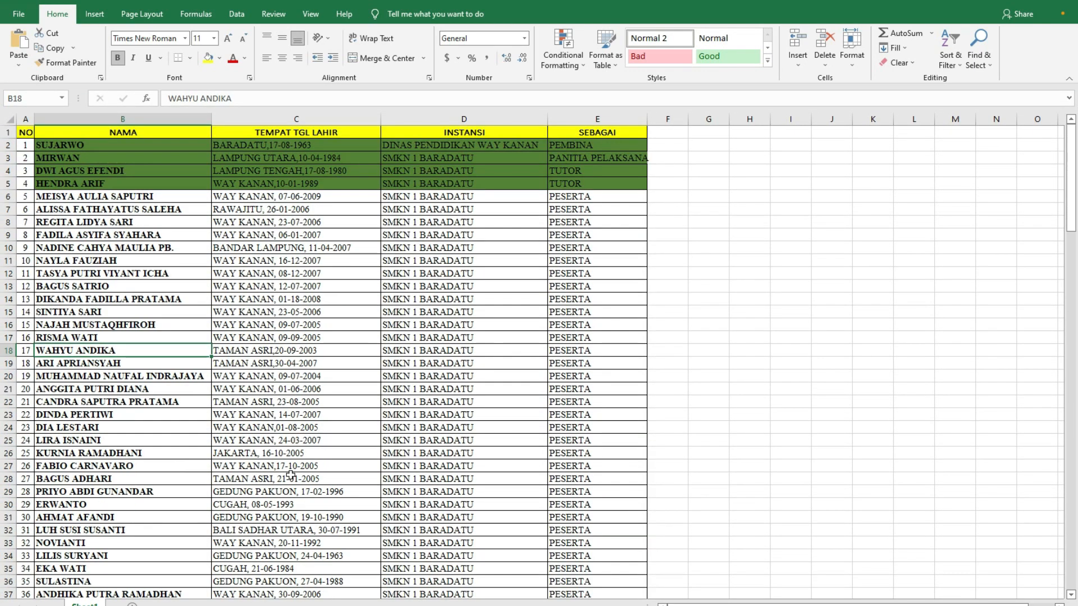
{"action": "scroll", "coordinate": [296, 477], "scroll_direction": "down", "scroll_amount": 20}
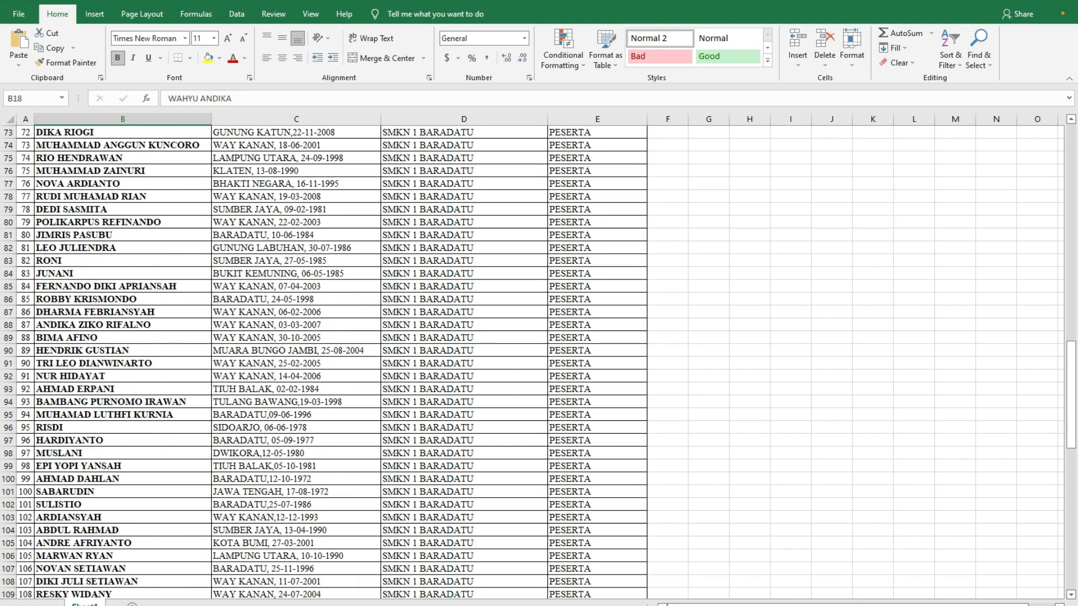
- Return to the certificate in Word, turn off the results preview, and merge all records into a new document of individual certificates
{"action": "mouse_move", "coordinate": [480, 604]}
{"action": "left_click", "coordinate": [480, 578]}
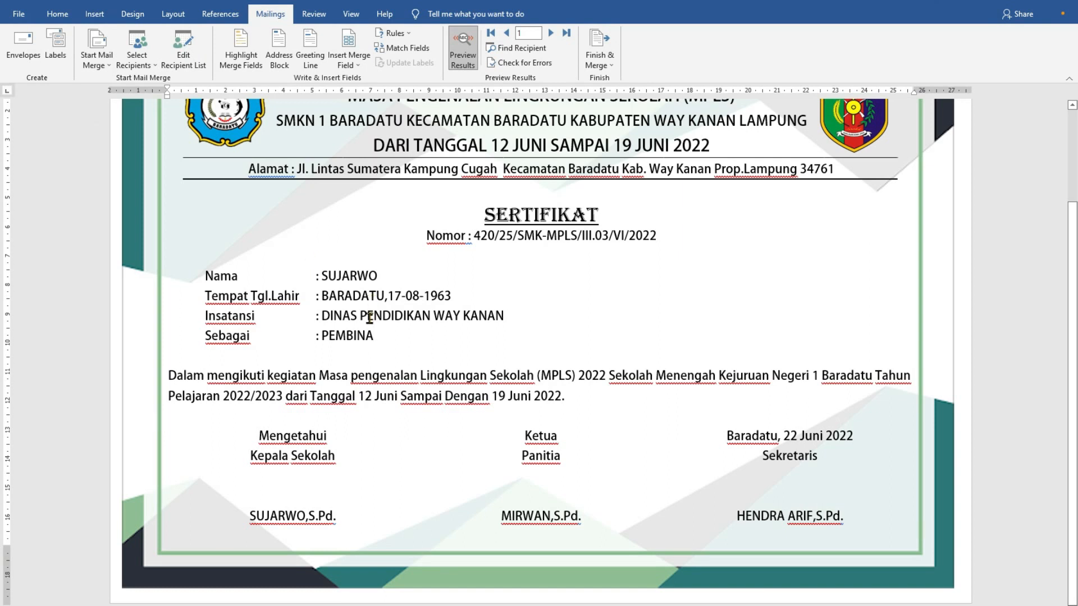
{"action": "left_click", "coordinate": [463, 59]}
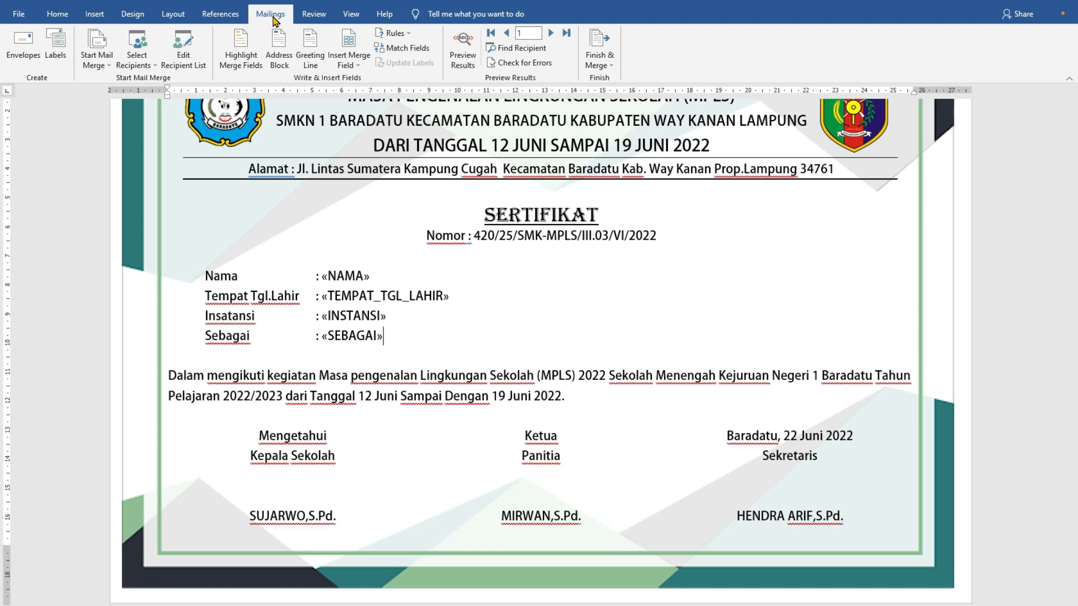
{"action": "left_click", "coordinate": [613, 72]}
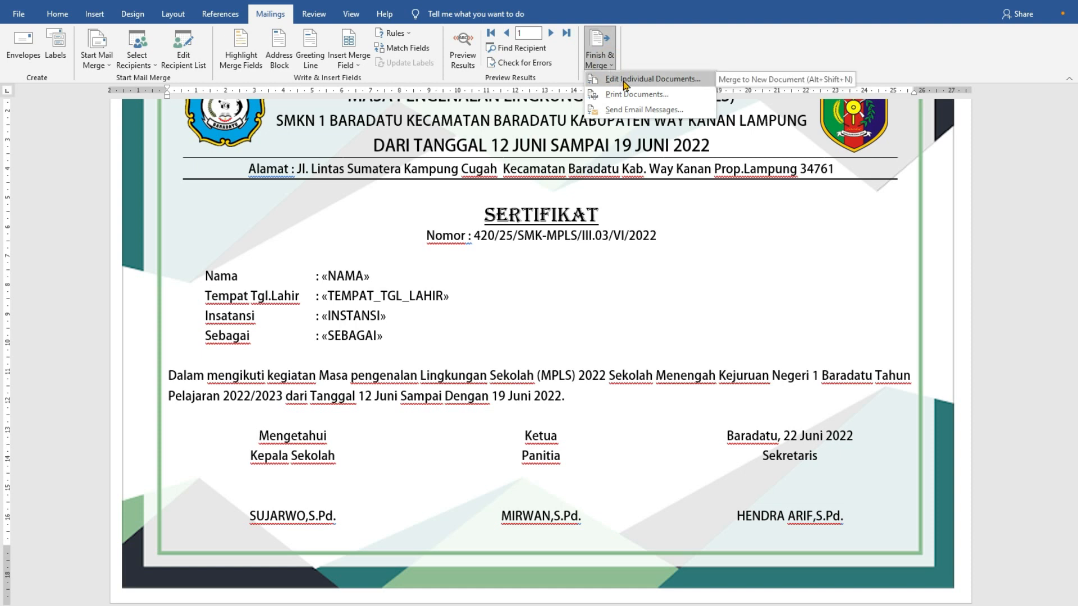
{"action": "left_click", "coordinate": [625, 80]}
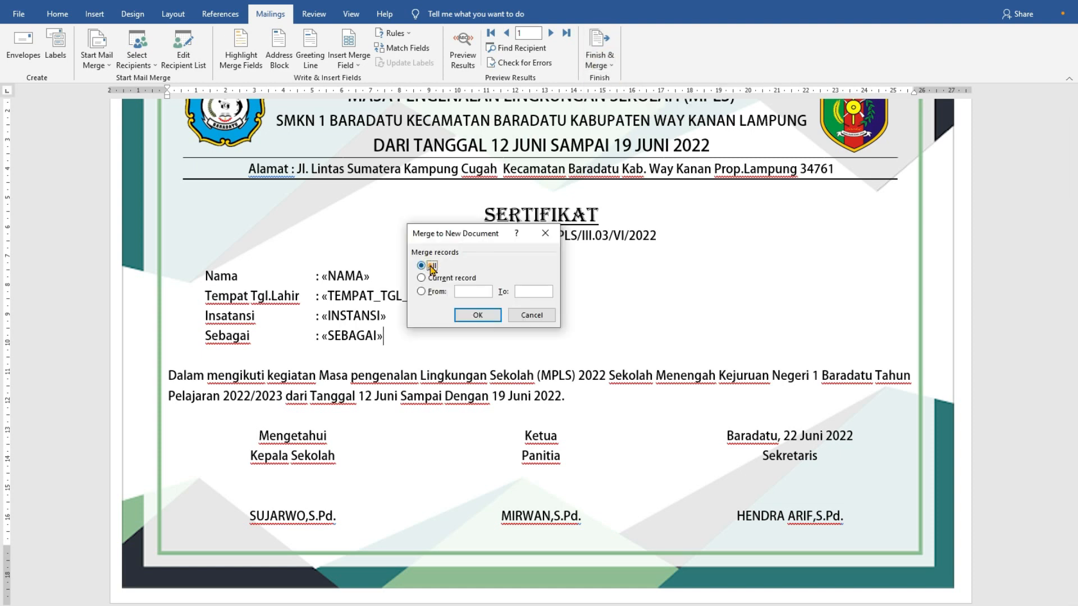
{"action": "left_click", "coordinate": [477, 316]}
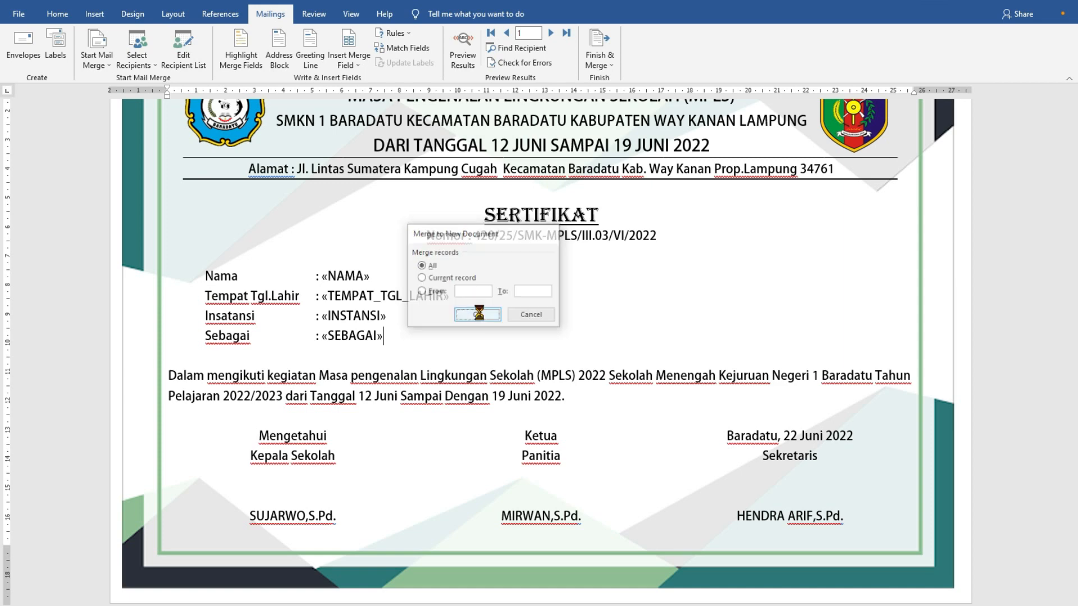
- Look through the first merged certificates and check the participant data filled in on each page
{"action": "scroll", "coordinate": [529, 404], "scroll_direction": "down", "scroll_amount": 20}
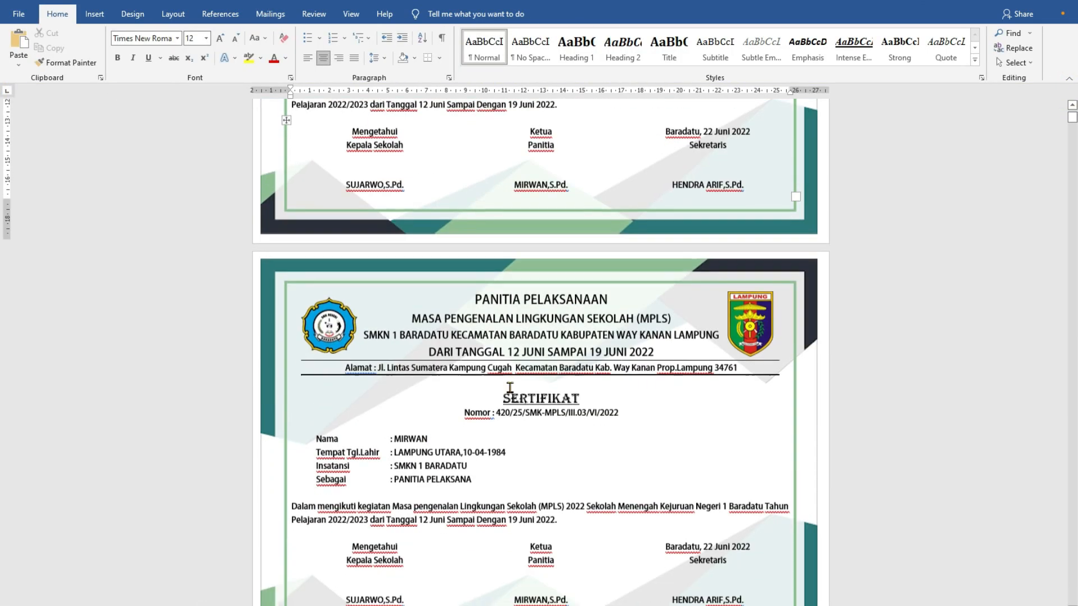
{"action": "scroll", "coordinate": [451, 403], "scroll_direction": "down", "scroll_amount": 20}
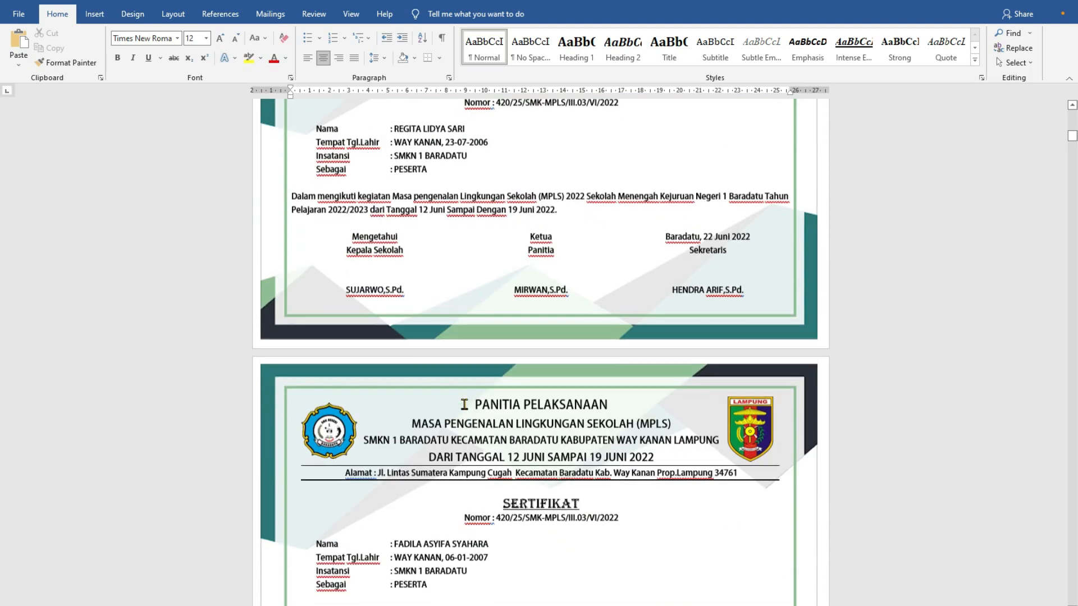
{"action": "scroll", "coordinate": [483, 425], "scroll_direction": "down", "scroll_amount": 20}
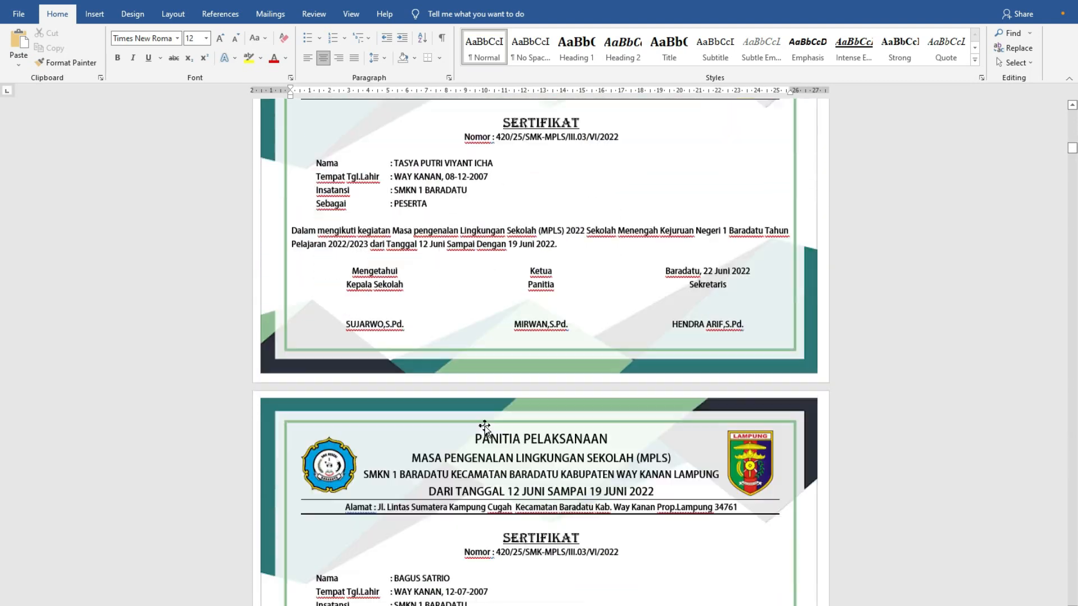
{"action": "scroll", "coordinate": [481, 426], "scroll_direction": "down", "scroll_amount": 8}
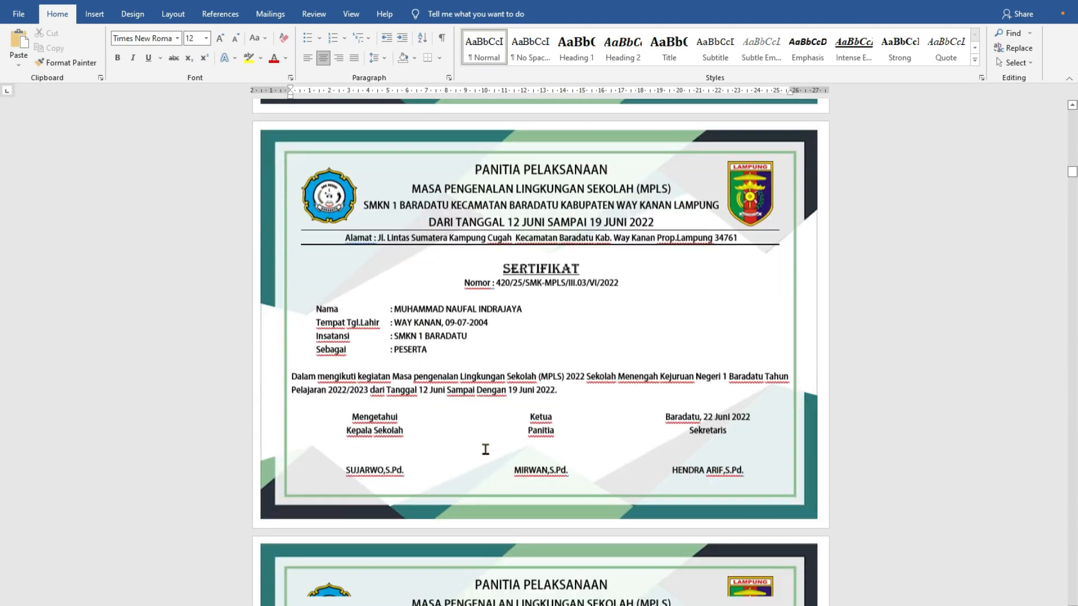
{"action": "scroll", "coordinate": [481, 443], "scroll_direction": "down", "scroll_amount": 2, "text": "ctrl"}
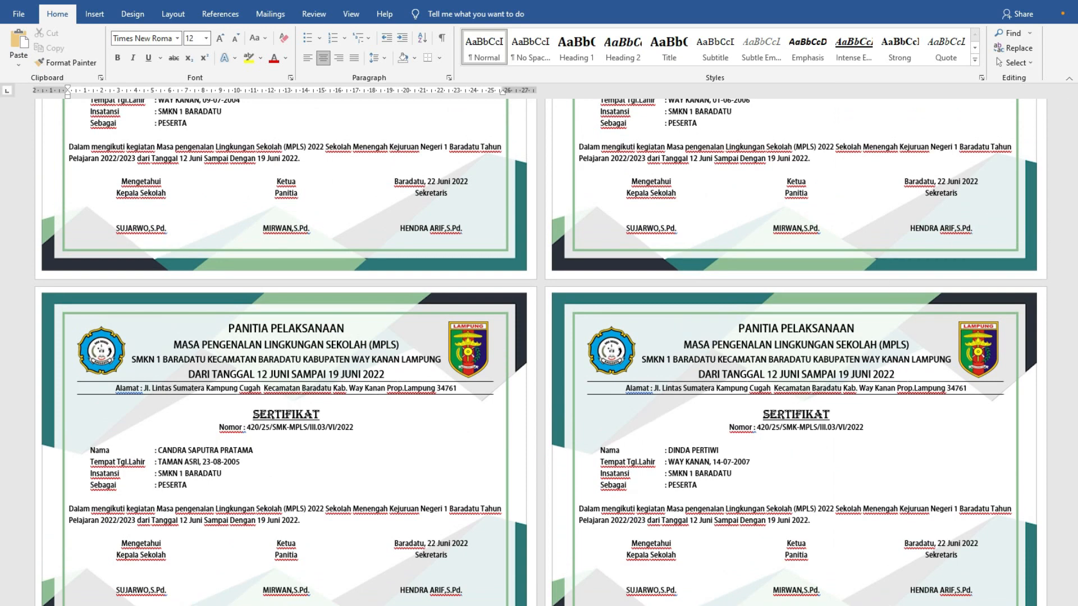
- Switch to the participant workbook in Excel and check the last rows of the list
{"action": "key", "text": "alt+Tab"}
{"action": "left_click", "coordinate": [203, 349]}
{"action": "scroll", "coordinate": [214, 393], "scroll_direction": "down", "scroll_amount": 20}
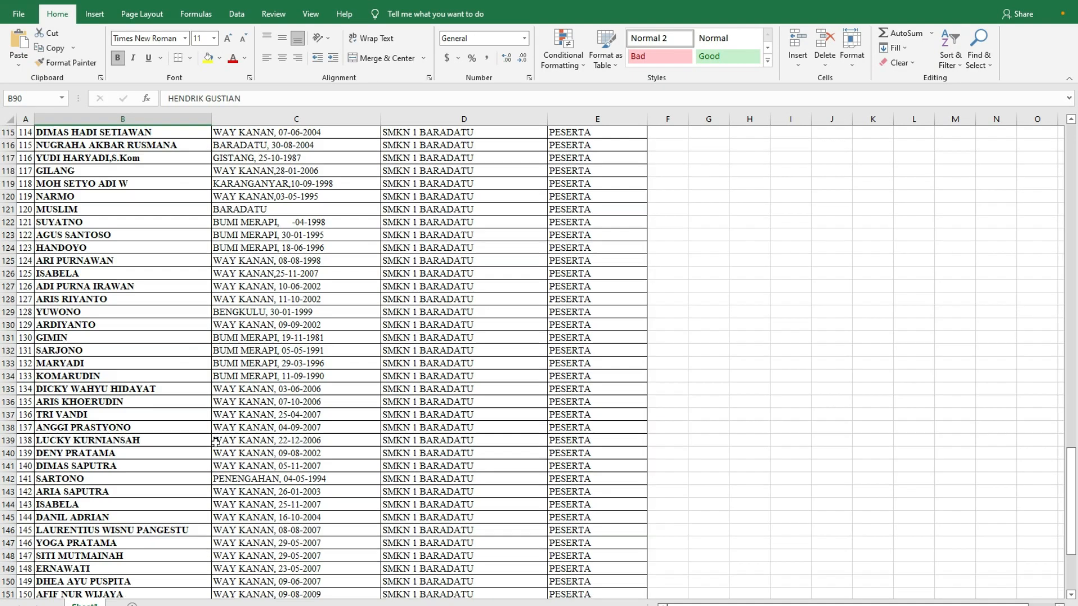
{"action": "scroll", "coordinate": [231, 426], "scroll_direction": "up", "scroll_amount": 8}
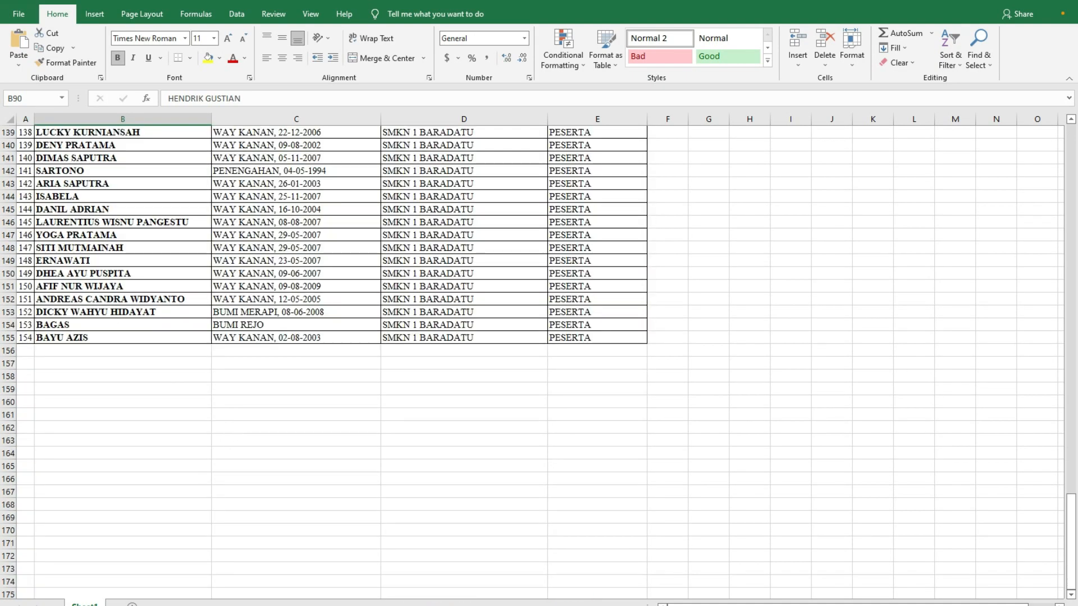
- Return to the merged Word document and examine the final certificates and the end of the document against the participant list
{"action": "key", "text": "alt+Tab"}
{"action": "scroll", "coordinate": [293, 469], "scroll_direction": "down", "scroll_amount": 20}
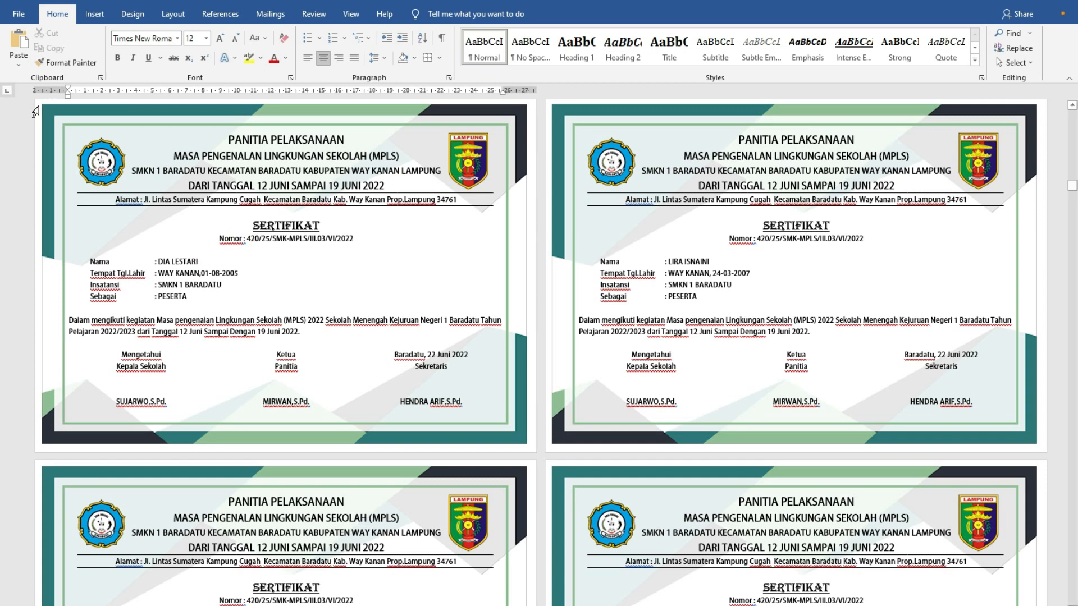
{"action": "left_click_drag", "start_coordinate": [32, 112], "coordinate": [318, 411]}
{"action": "left_click_drag", "start_coordinate": [1072, 185], "coordinate": [1072, 601]}
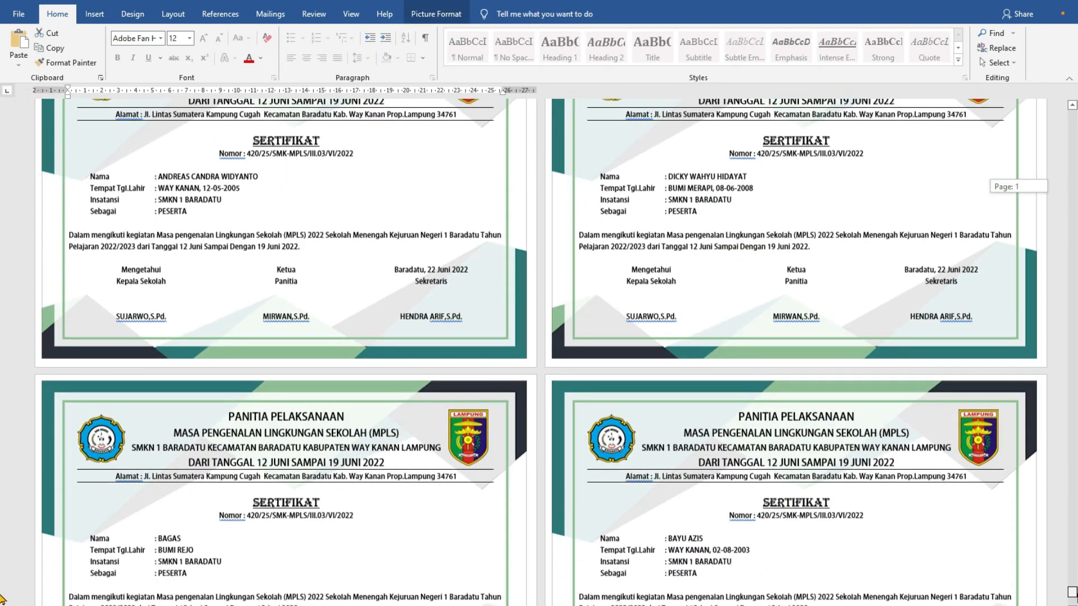
{"action": "scroll", "coordinate": [721, 293], "scroll_direction": "up", "scroll_amount": 1}
{"action": "left_click", "coordinate": [668, 278]}
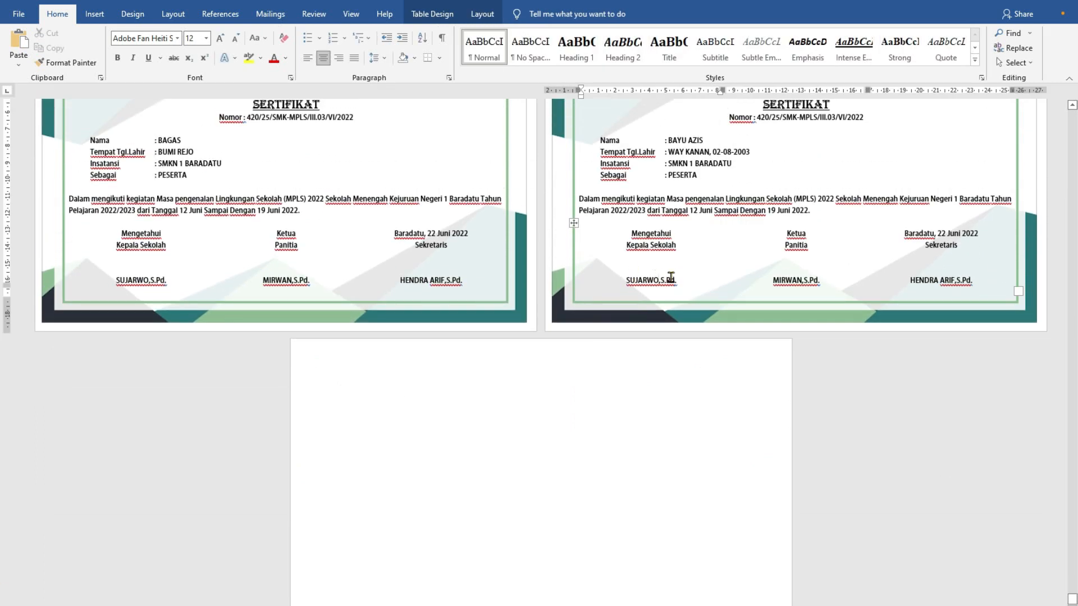
{"action": "scroll", "coordinate": [664, 289], "scroll_direction": "up", "scroll_amount": 2}
{"action": "scroll", "coordinate": [685, 344], "scroll_direction": "up", "scroll_amount": 3}
{"action": "scroll", "coordinate": [686, 344], "scroll_direction": "down", "scroll_amount": 4}
{"action": "left_click", "coordinate": [419, 421]}
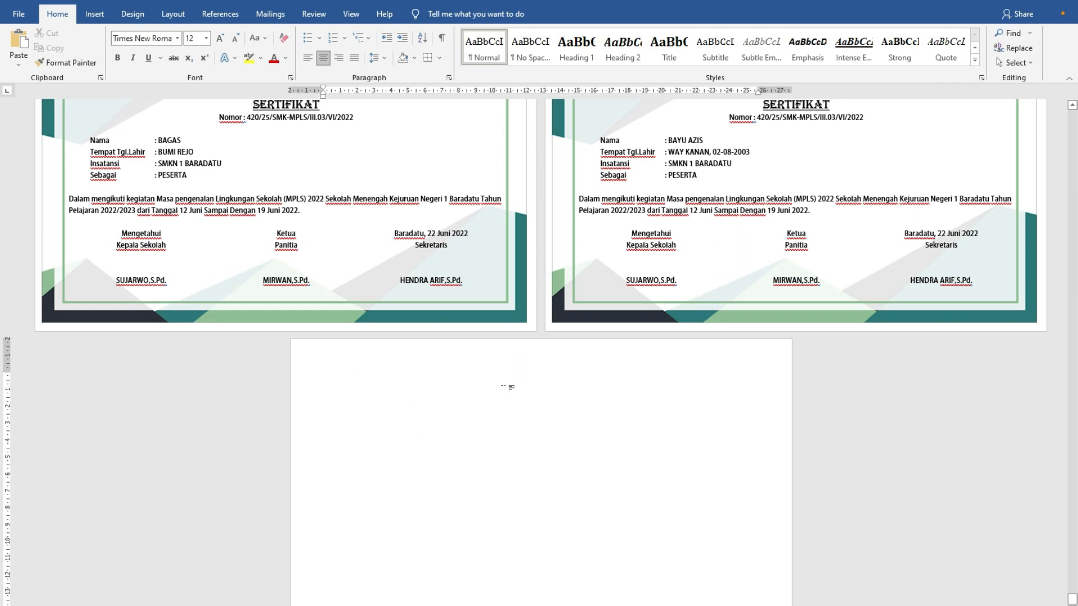
{"action": "scroll", "coordinate": [512, 388], "scroll_direction": "up", "scroll_amount": 2}
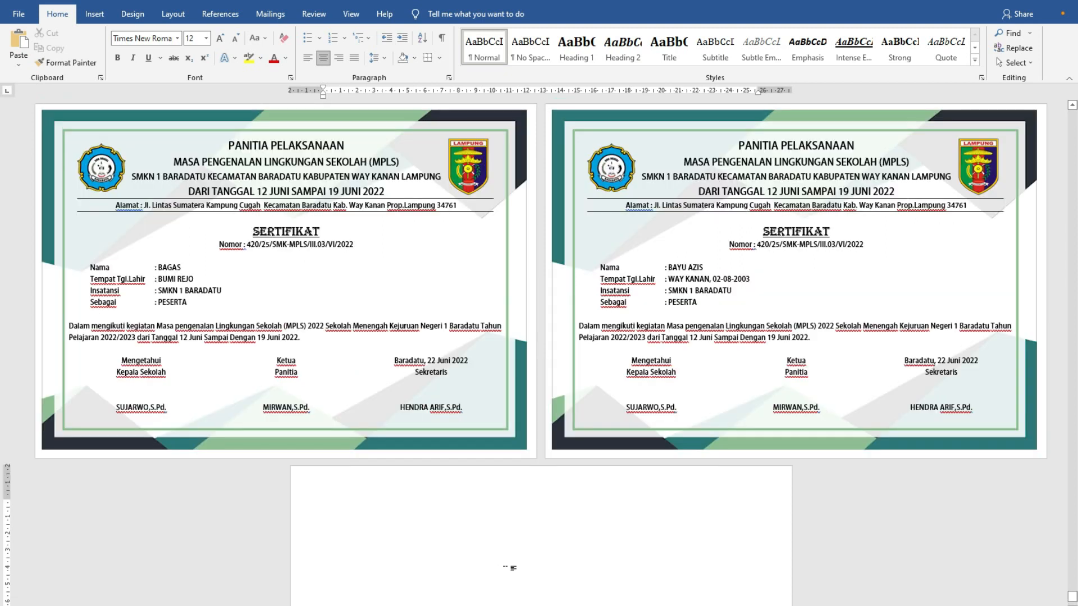
{"action": "scroll", "coordinate": [510, 568], "scroll_direction": "up", "scroll_amount": 2}
{"action": "scroll", "coordinate": [505, 553], "scroll_direction": "down", "scroll_amount": 3}
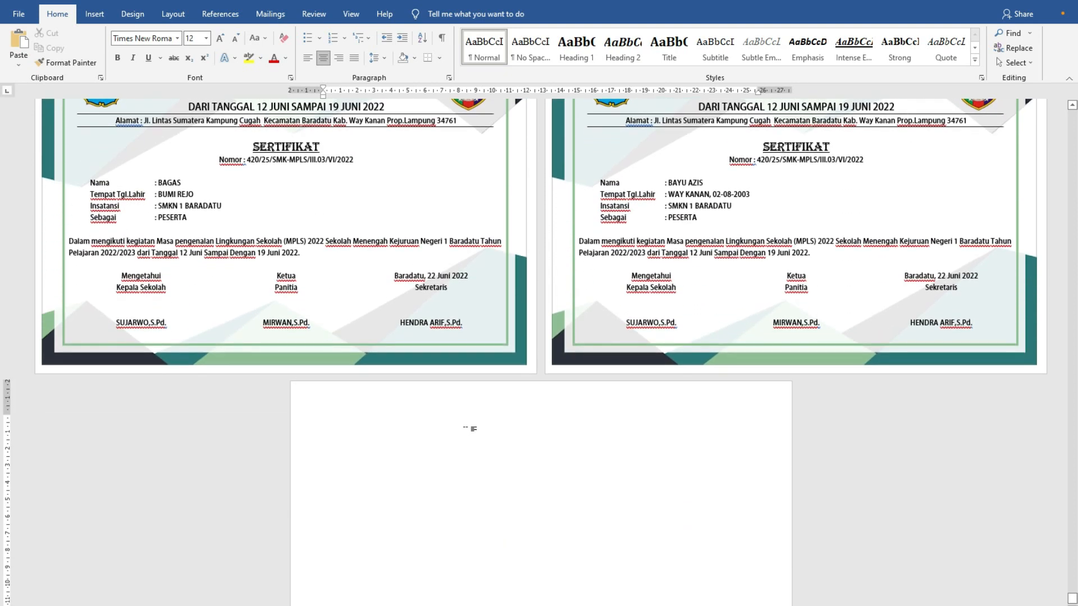
{"action": "scroll", "coordinate": [470, 429], "scroll_direction": "up", "scroll_amount": 10}
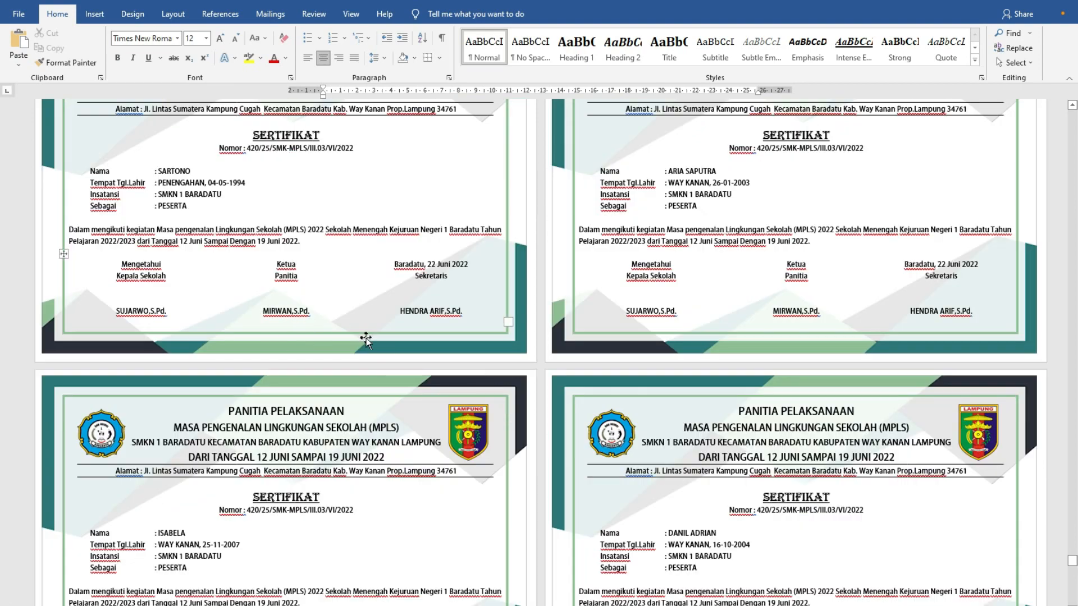
- Look back up through the merged certificates from the end of the document
{"action": "scroll", "coordinate": [393, 334], "scroll_direction": "up", "scroll_amount": 5}
{"action": "scroll", "coordinate": [426, 328], "scroll_direction": "up", "scroll_amount": 8}
{"action": "scroll", "coordinate": [418, 314], "scroll_direction": "up", "scroll_amount": 15}
{"action": "scroll", "coordinate": [409, 291], "scroll_direction": "up", "scroll_amount": 12}
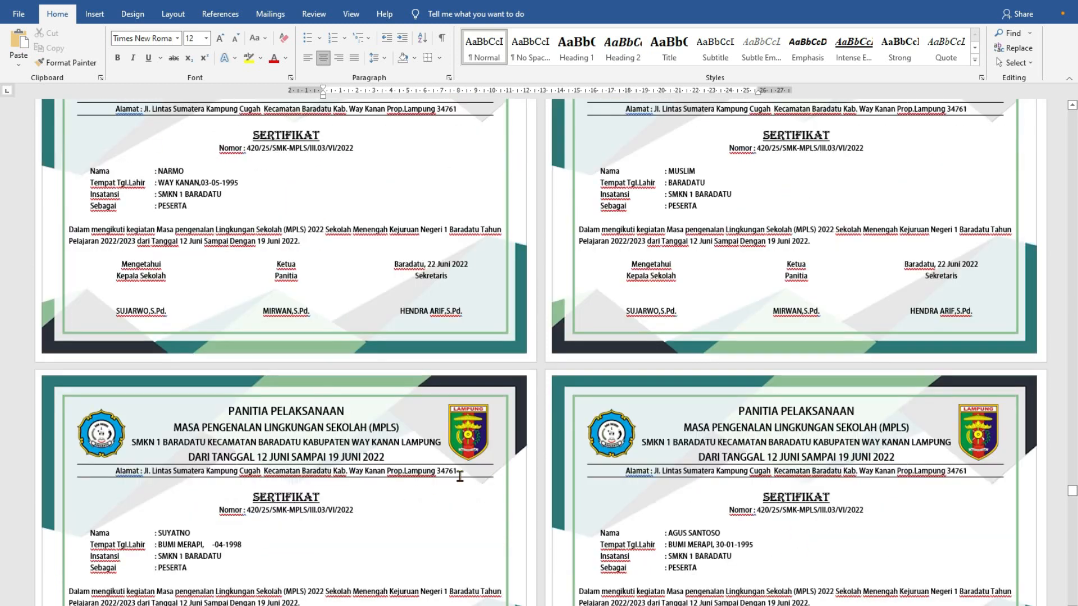
{"action": "scroll", "coordinate": [457, 475], "scroll_direction": "up", "scroll_amount": 3}
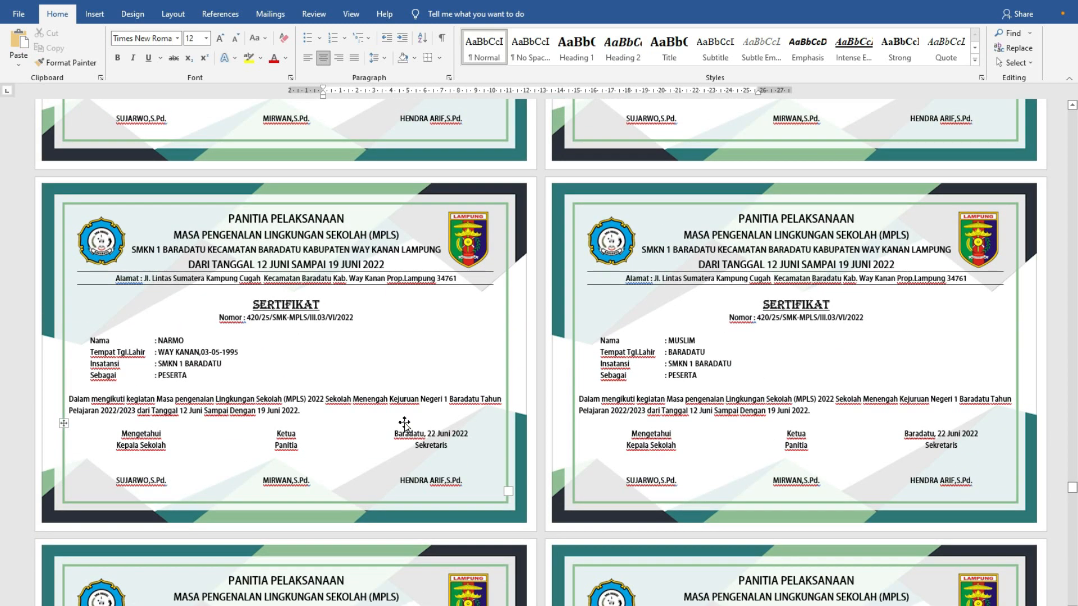
- Save the merged certificates to the Desktop as a PDF named SERTIFIKAT SIPA CETAK
{"action": "left_click", "coordinate": [19, 14]}
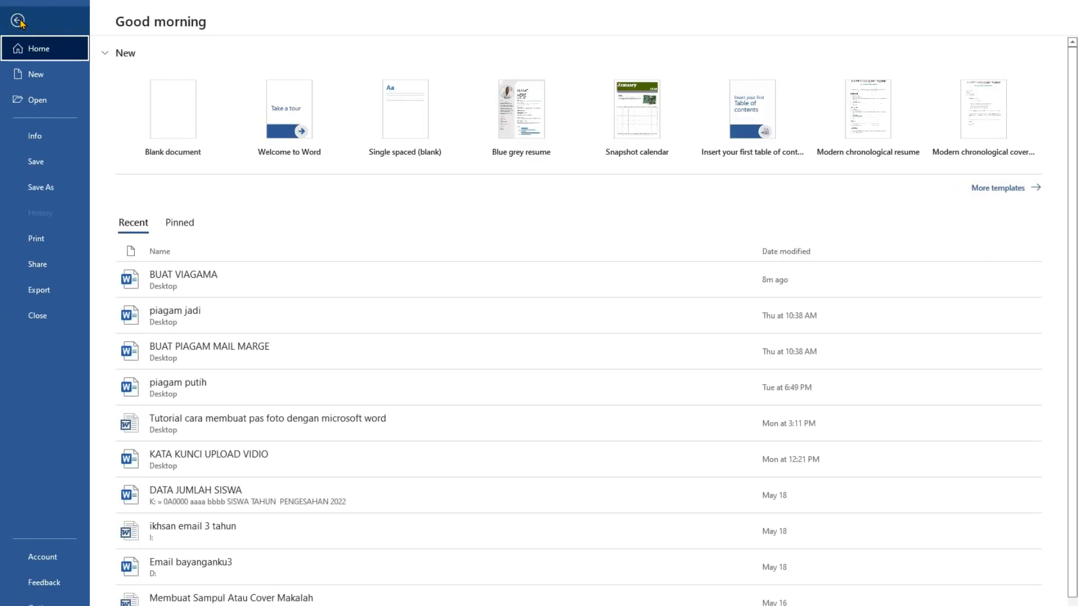
{"action": "left_click", "coordinate": [44, 190]}
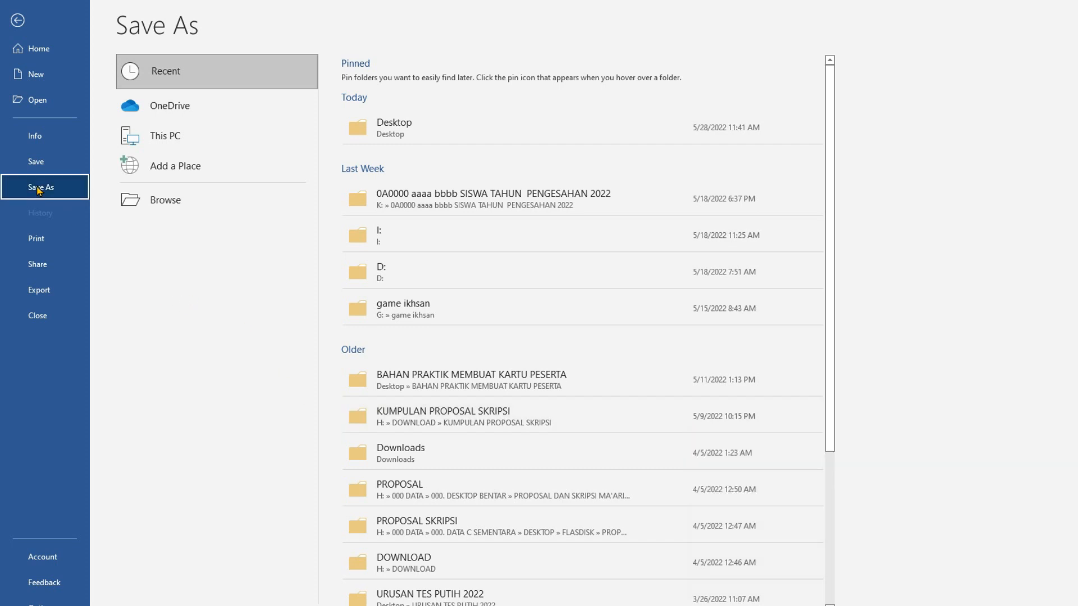
{"action": "left_click", "coordinate": [396, 135]}
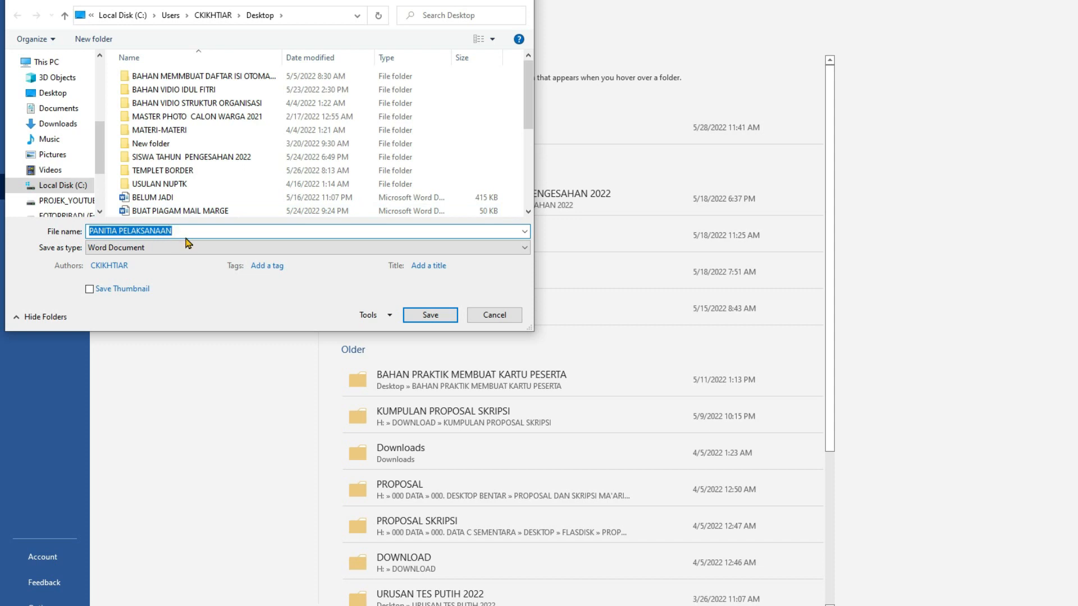
{"action": "type", "text": "SERTIFIKAT SIPA"}
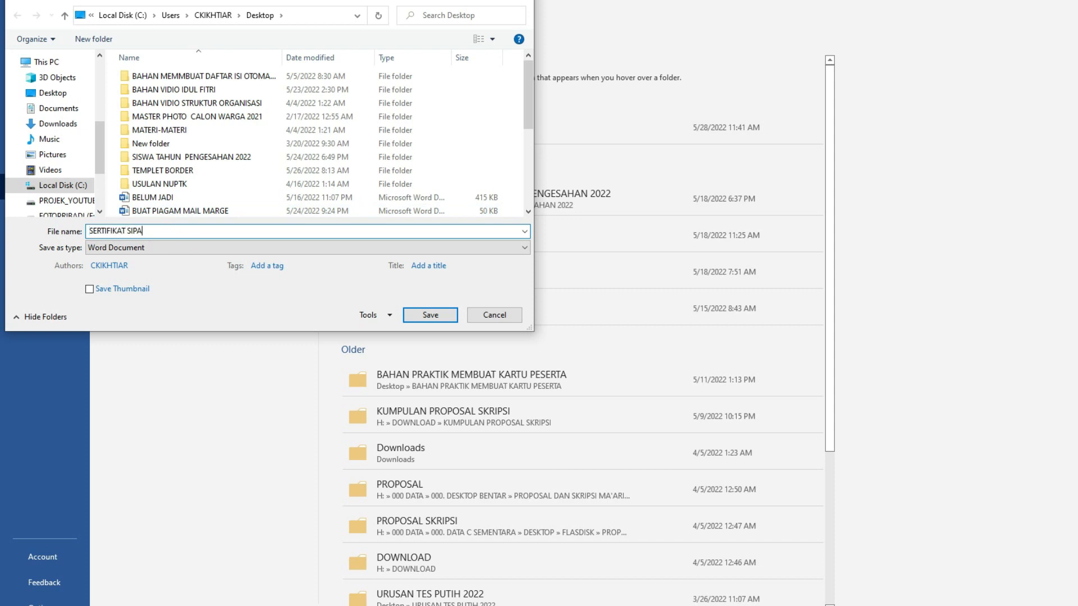
{"action": "type", "text": " CETAK"}
{"action": "left_click", "coordinate": [132, 247]}
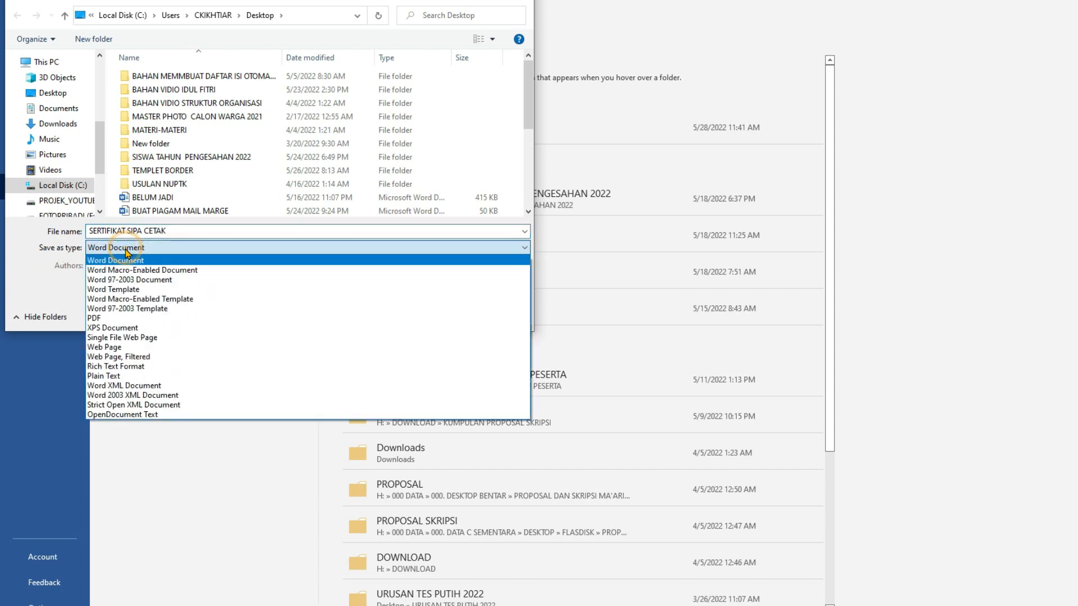
{"action": "left_click", "coordinate": [156, 318]}
{"action": "left_click", "coordinate": [424, 349]}
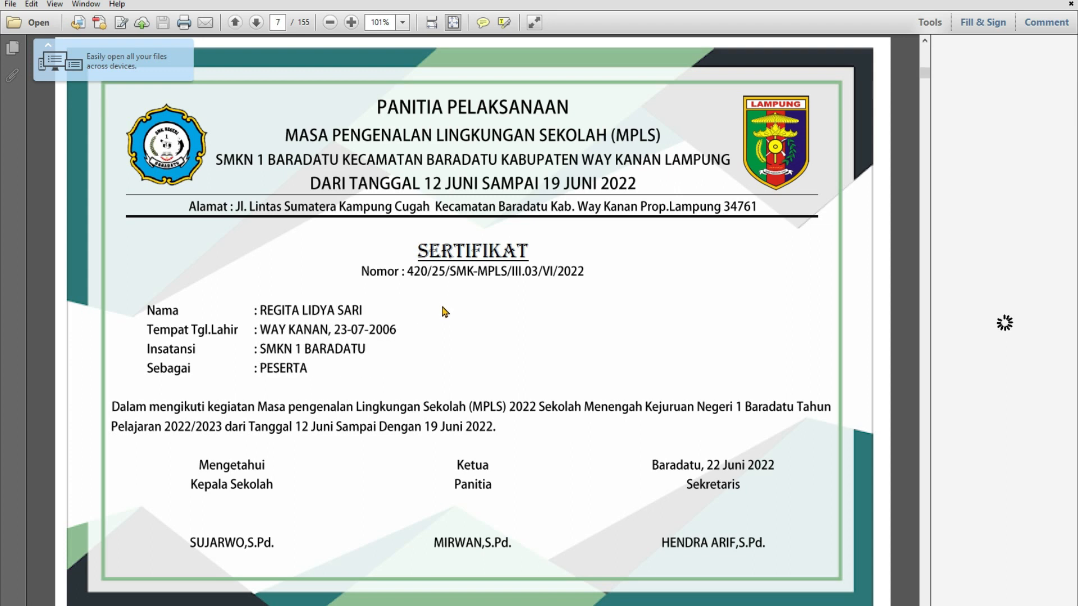
- Look through the first pages of the exported PDF and go back to its first certificate
{"action": "right_click", "coordinate": [440, 304]}
{"action": "left_click", "coordinate": [418, 283]}
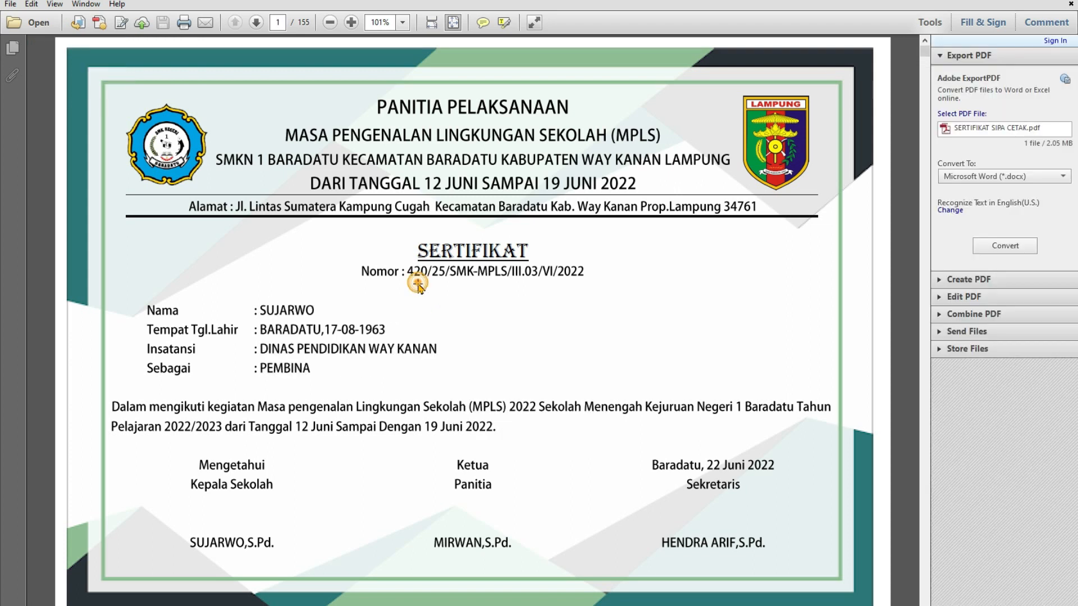
{"action": "scroll", "coordinate": [445, 330], "scroll_direction": "down", "scroll_amount": 3}
{"action": "scroll", "coordinate": [449, 331], "scroll_direction": "down", "scroll_amount": 6}
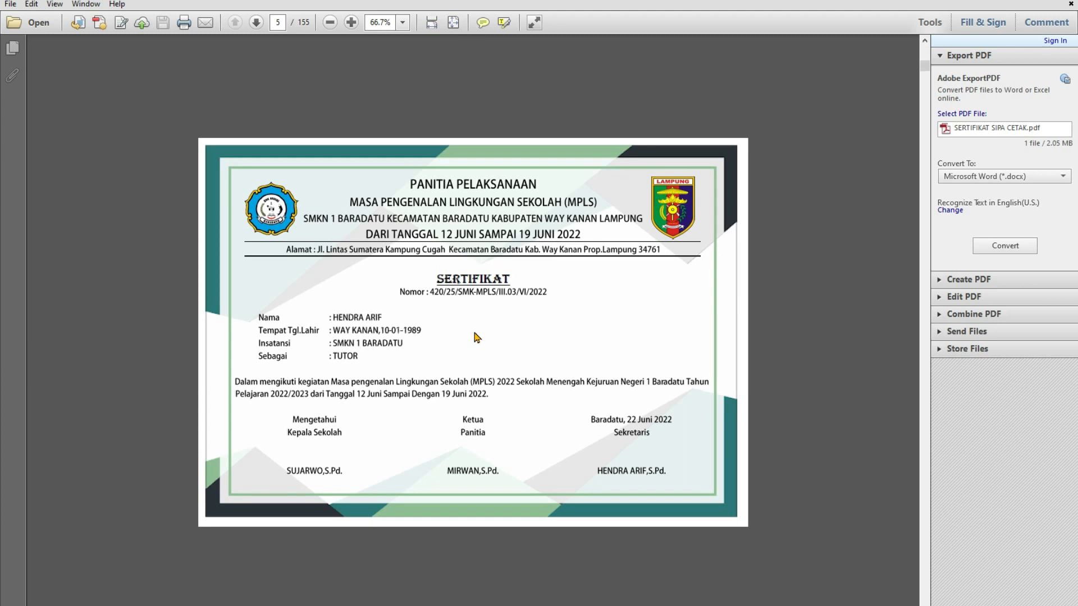
{"action": "scroll", "coordinate": [427, 323], "scroll_direction": "up", "scroll_amount": 6}
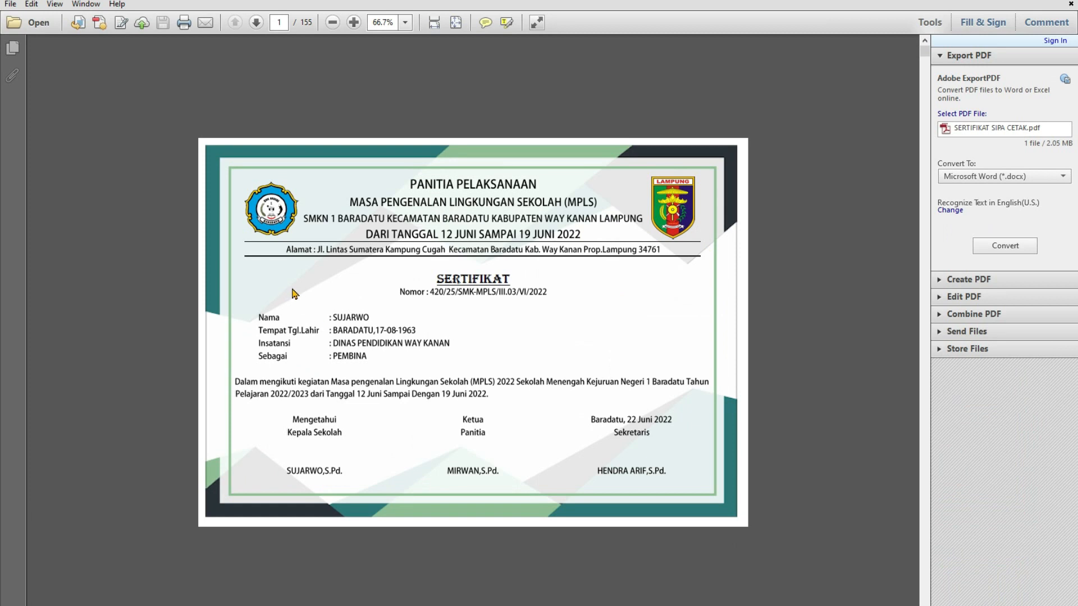
- Close the PDF and move the SERTIFIKAT SIPA CETAK file on the desktop into the open area beside the TEMPLET BORDER folder
{"action": "left_click", "coordinate": [1058, 1]}
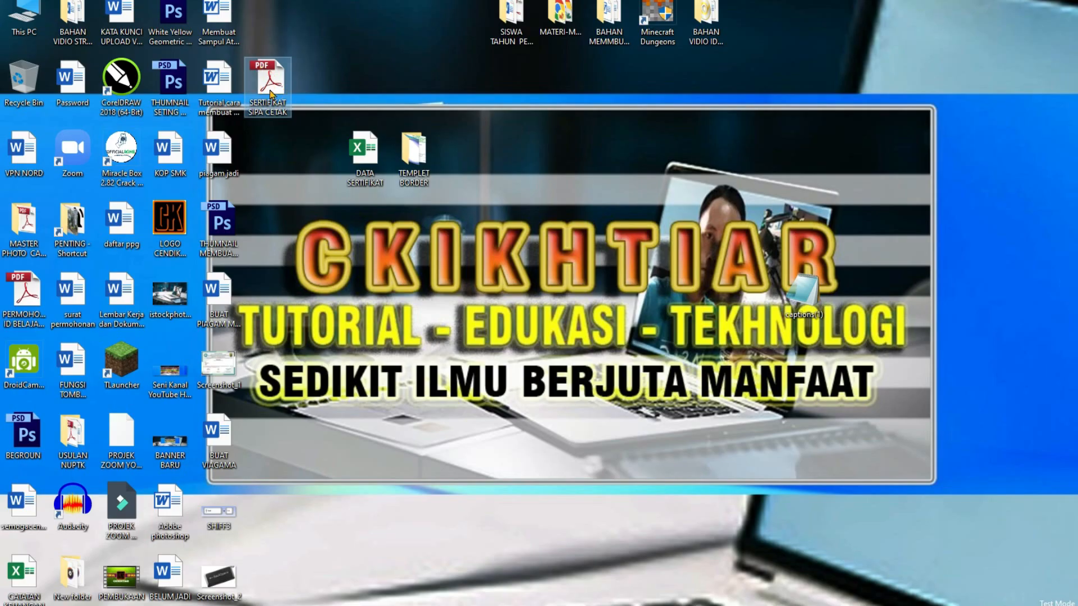
{"action": "left_click_drag", "start_coordinate": [271, 94], "coordinate": [511, 155]}
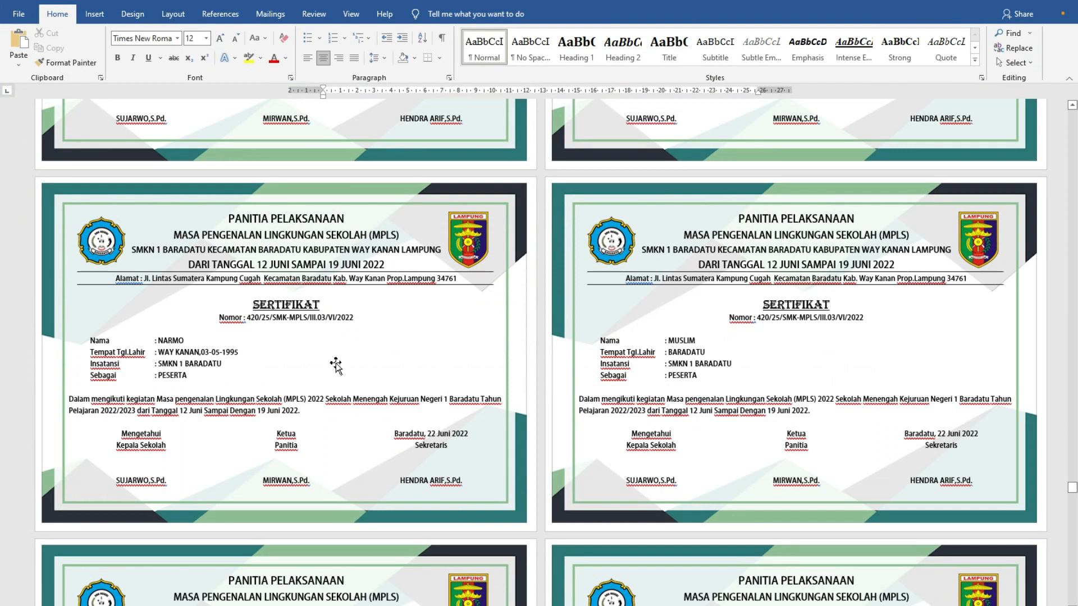
- Save the merged certificates to the Desktop as a Word document named SERTIKAT OK SIAP CETAK
{"action": "left_click", "coordinate": [17, 14]}
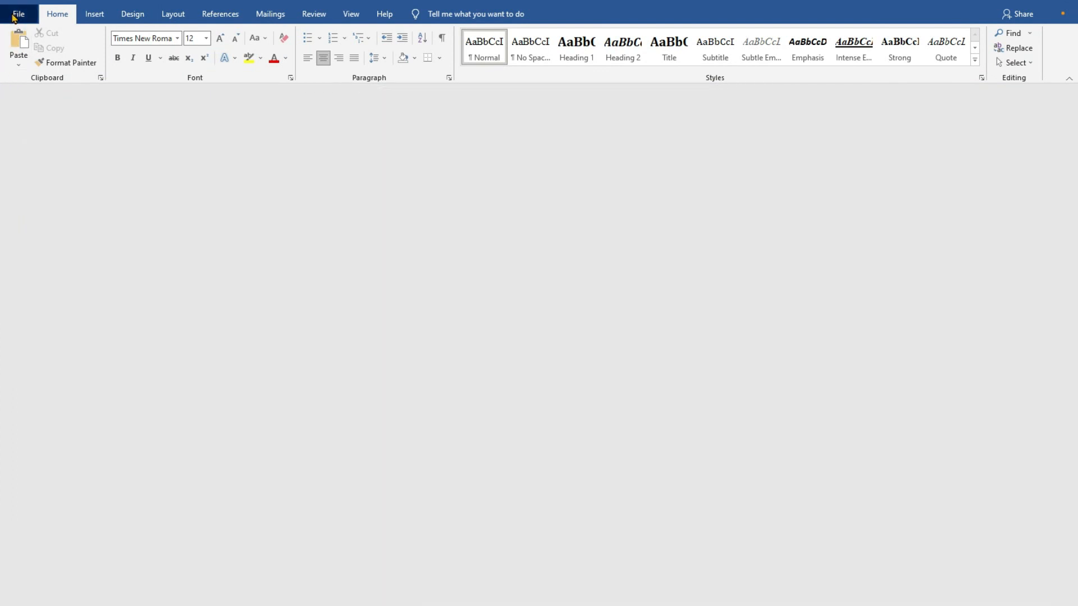
{"action": "left_click", "coordinate": [39, 187]}
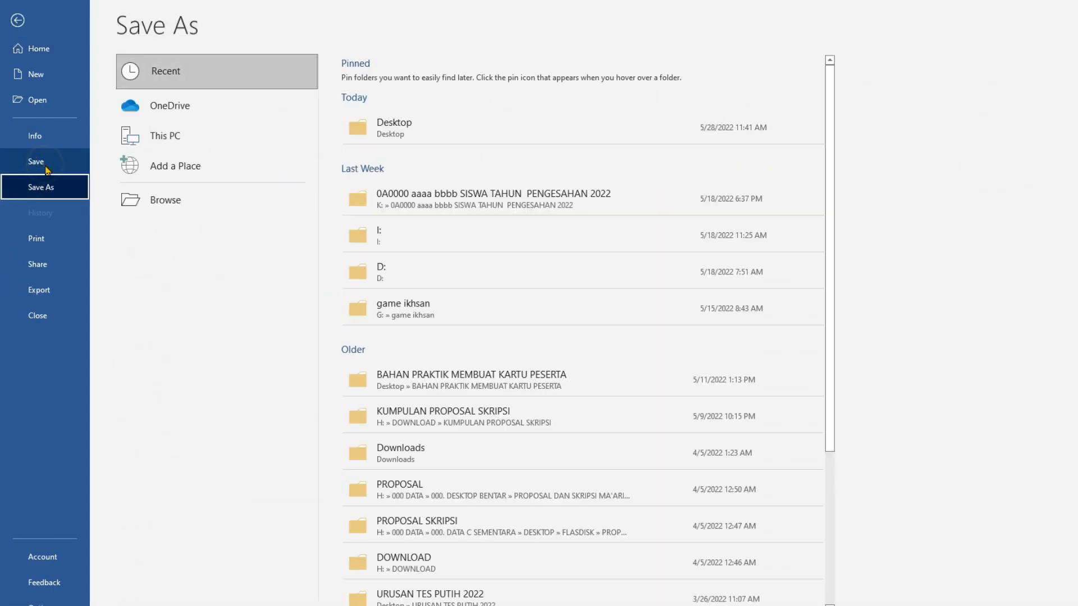
{"action": "left_click", "coordinate": [402, 132]}
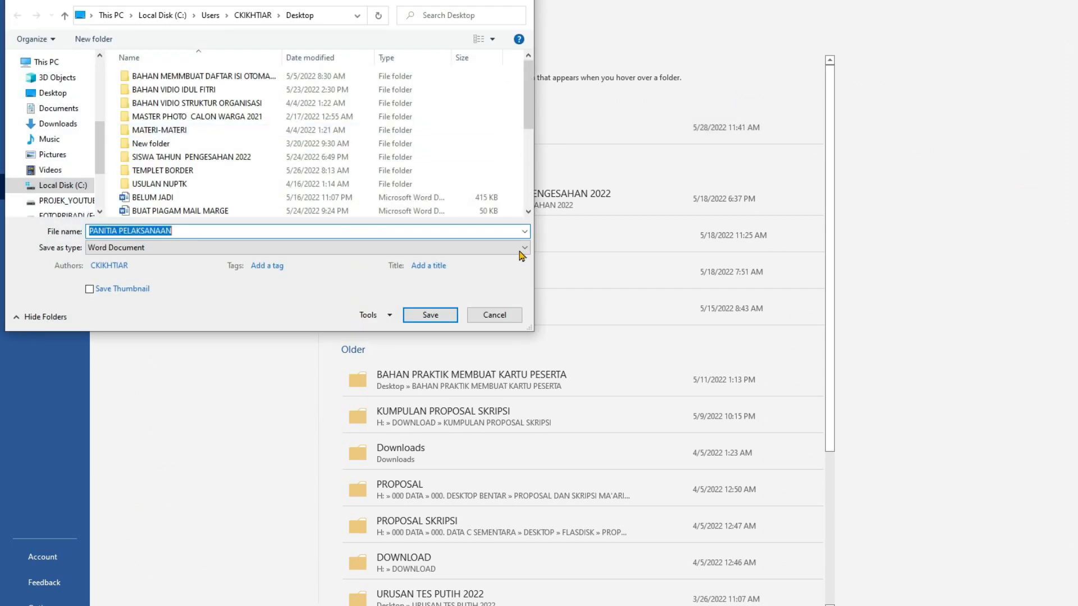
{"action": "type", "text": "SERTIKAT"}
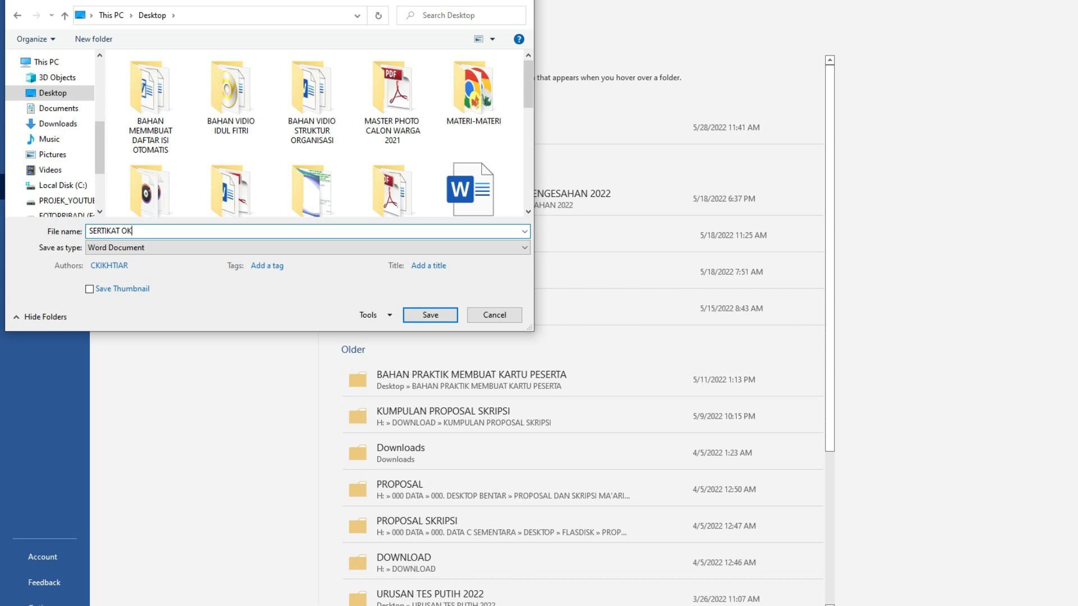
{"action": "type", "text": " OK SIAP CETAK"}
{"action": "key", "text": "Return"}
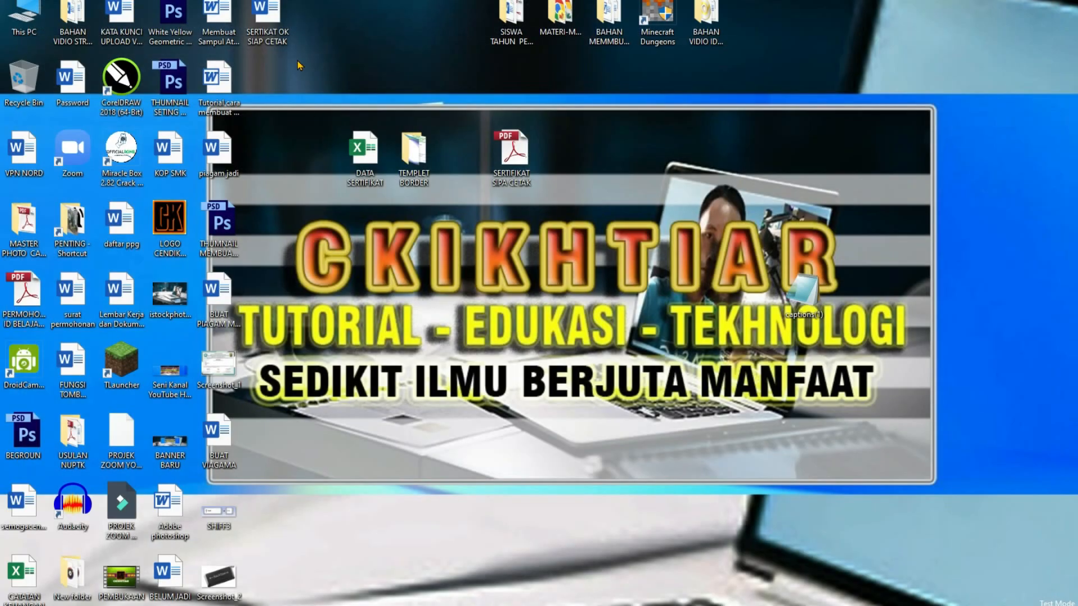
- Place the SERTIKAT OK SIAP CETAK file beside the PDF on the desktop and return to the certificate with merge fields in Word
{"action": "left_click_drag", "start_coordinate": [267, 23], "coordinate": [559, 149]}
{"action": "mouse_move", "coordinate": [511, 148]}
{"action": "left_mouse_down"}
{"action": "mouse_move", "coordinate": [463, 148]}
{"action": "mouse_move", "coordinate": [505, 159]}
{"action": "left_mouse_up"}
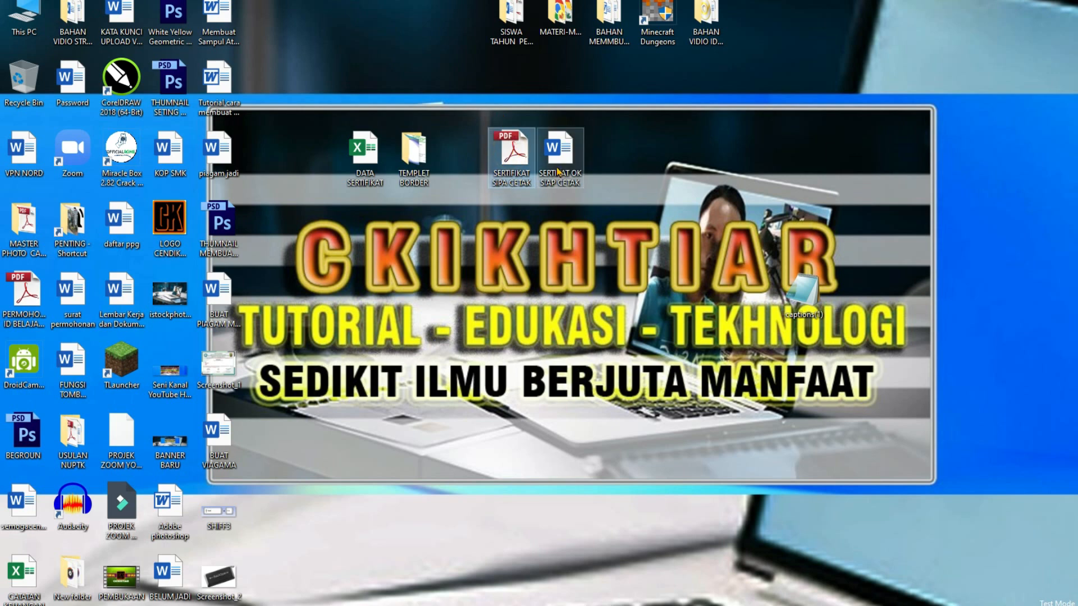
{"action": "left_click", "coordinate": [561, 149]}
{"action": "double_click", "coordinate": [561, 149]}
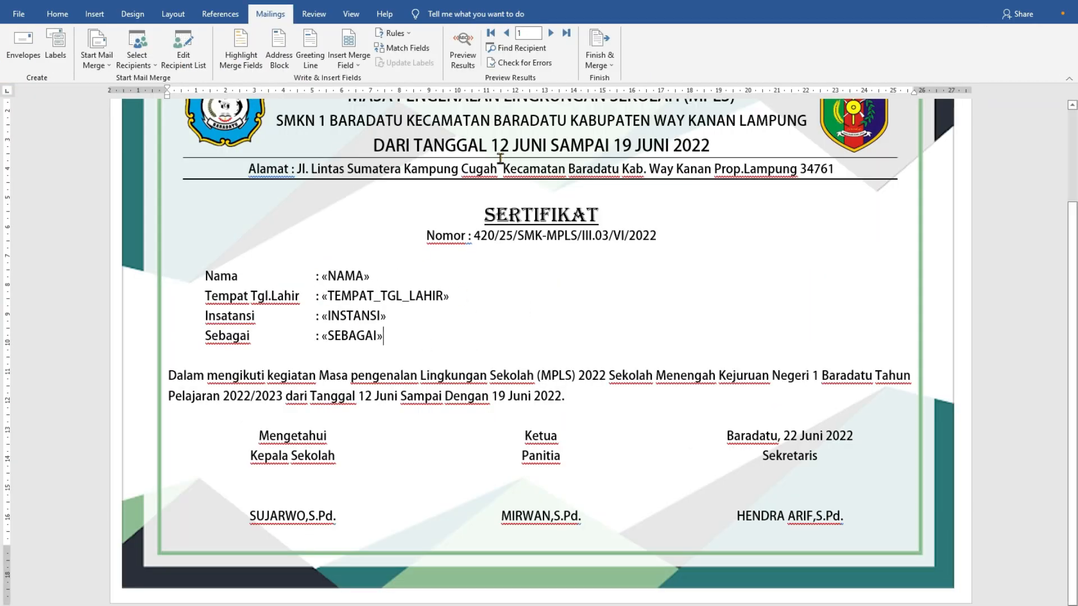
{"action": "scroll", "coordinate": [568, 371], "scroll_direction": "up", "scroll_amount": 3}
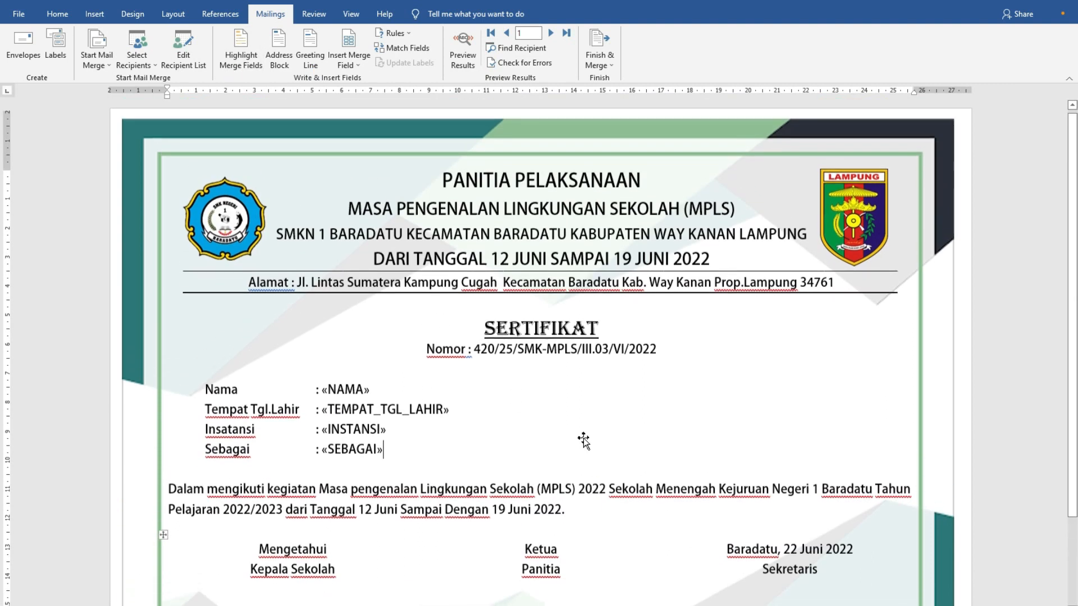
{"action": "scroll", "coordinate": [535, 370], "scroll_direction": "down", "scroll_amount": 1}
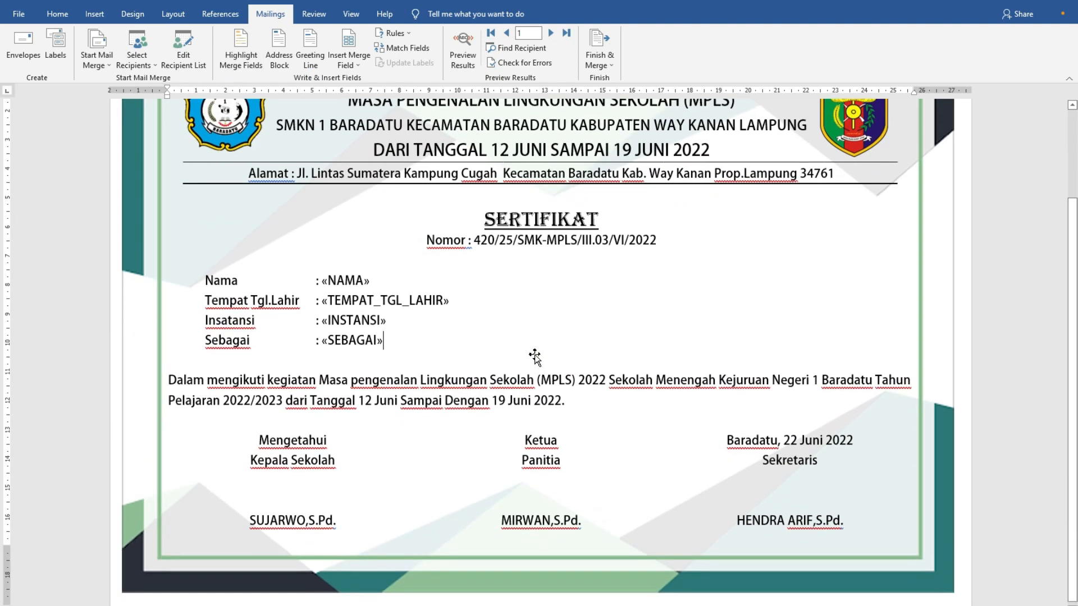
{"action": "scroll", "coordinate": [533, 359], "scroll_direction": "up", "scroll_amount": 1}
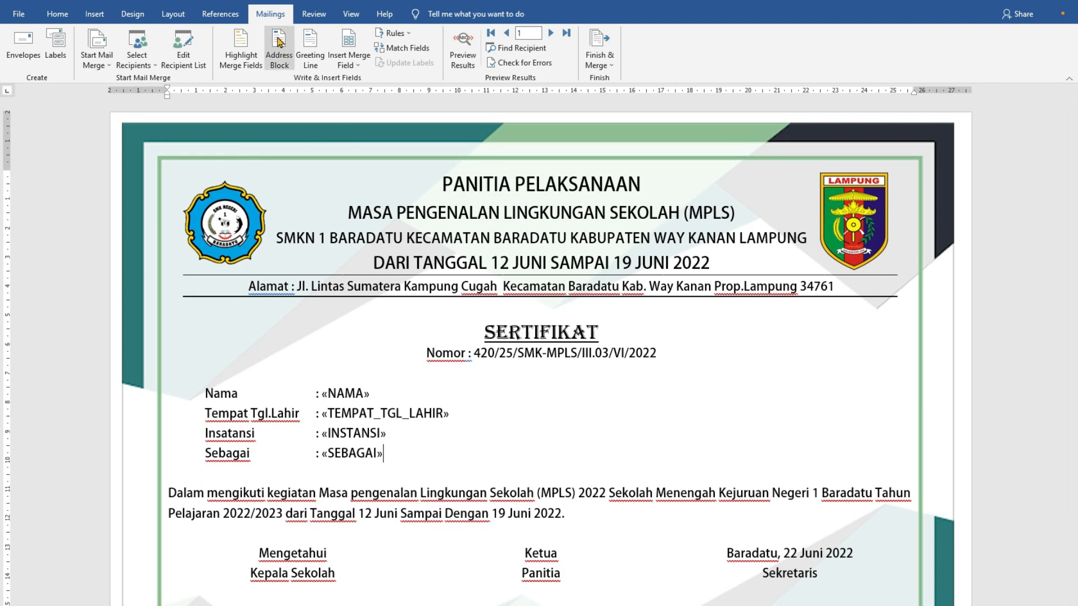
{"action": "left_click", "coordinate": [268, 16]}
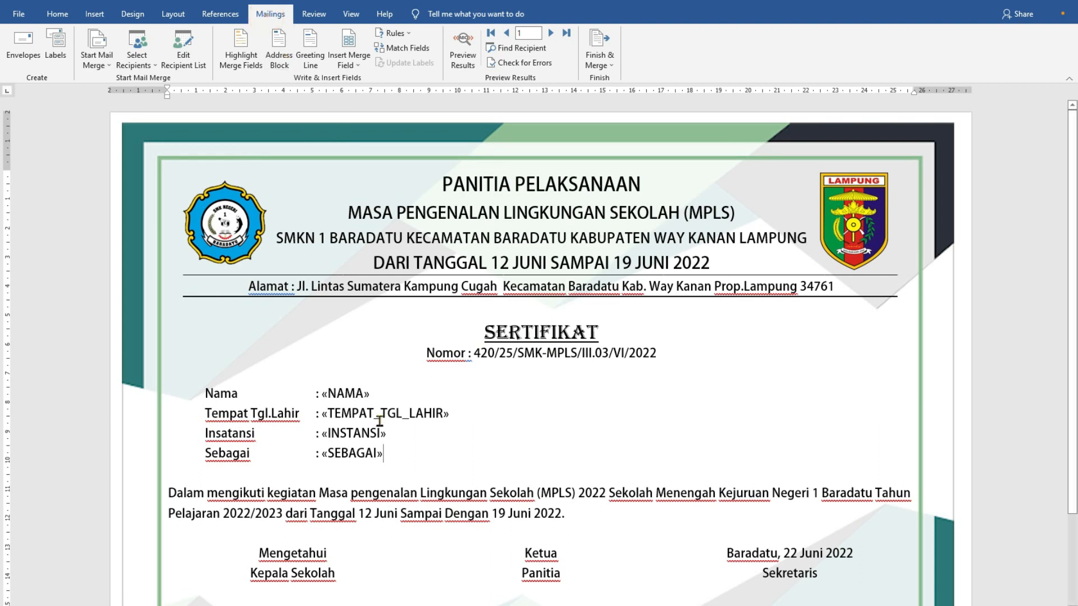
{"action": "scroll", "coordinate": [393, 421], "scroll_direction": "down", "scroll_amount": 3}
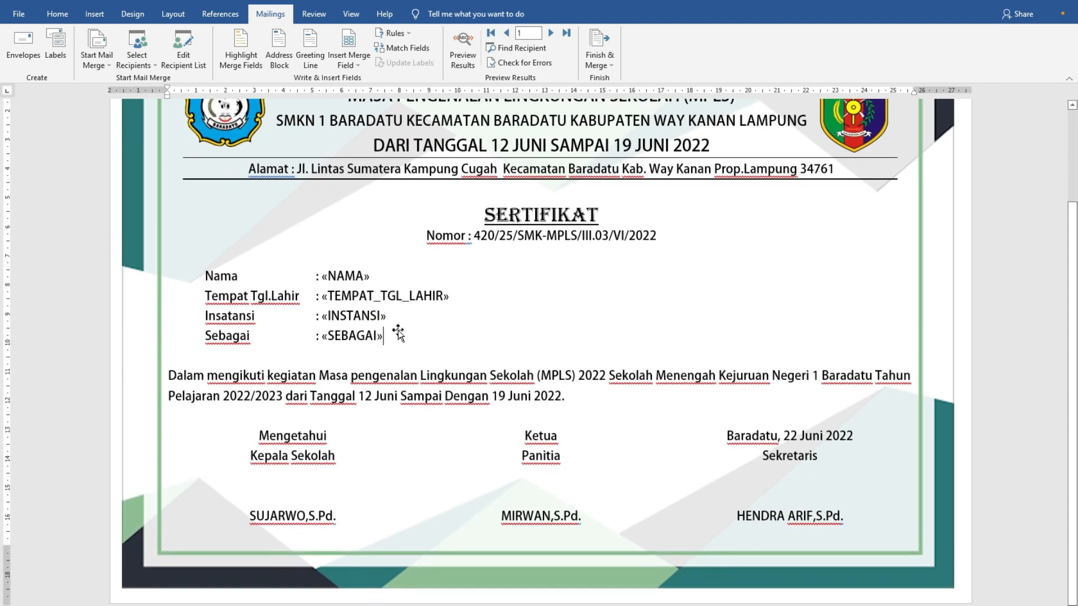
{"action": "scroll", "coordinate": [618, 311], "scroll_direction": "up", "scroll_amount": 3}
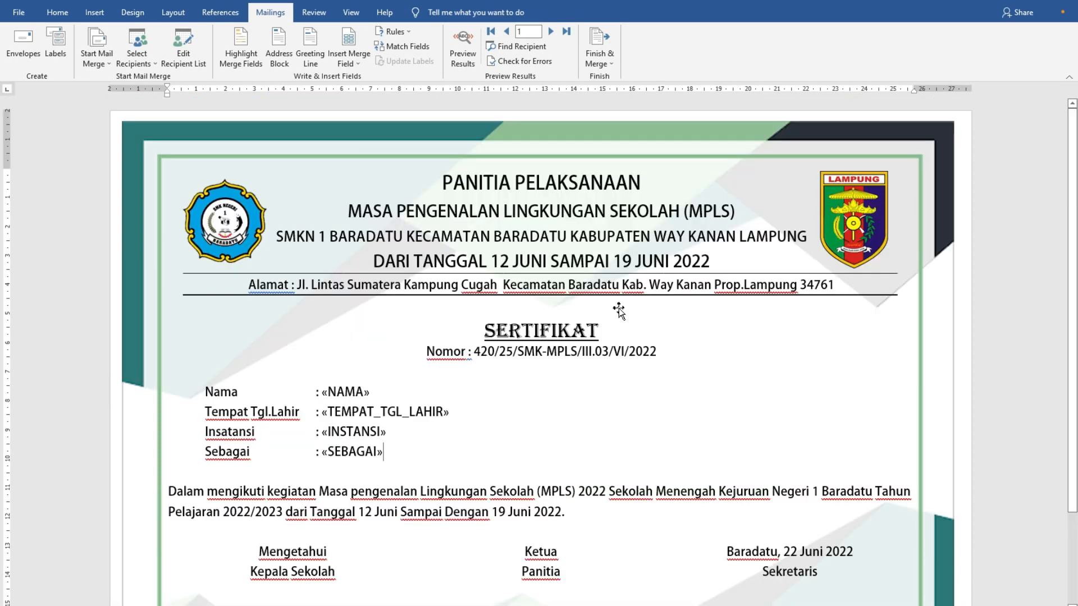
{"action": "scroll", "coordinate": [444, 353], "scroll_direction": "down", "scroll_amount": 2}
{"action": "scroll", "coordinate": [444, 354], "scroll_direction": "up", "scroll_amount": 2}
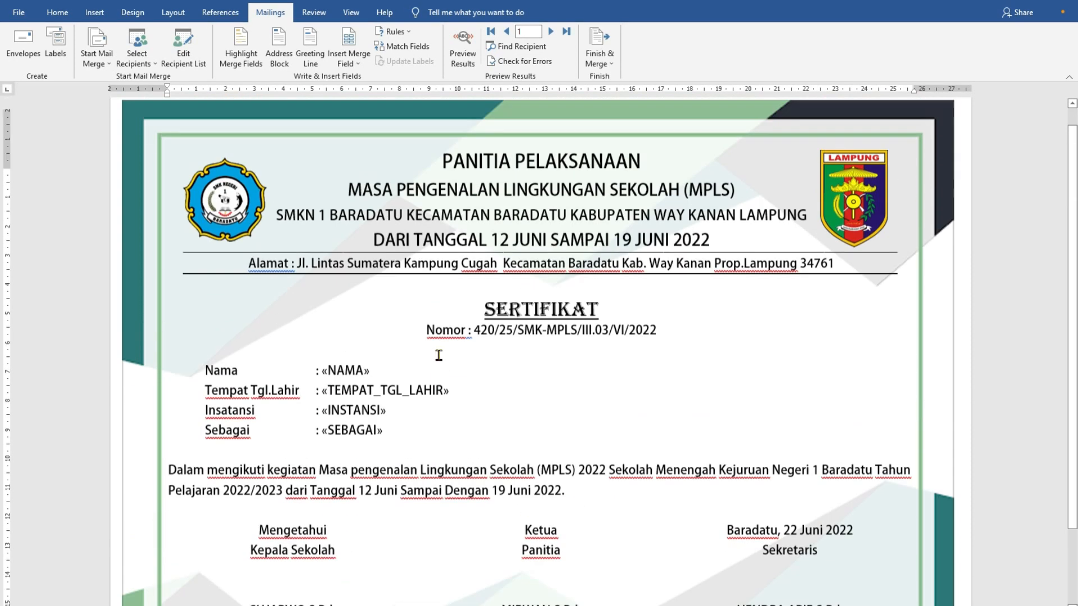
{"action": "scroll", "coordinate": [458, 358], "scroll_direction": "down", "scroll_amount": 2}
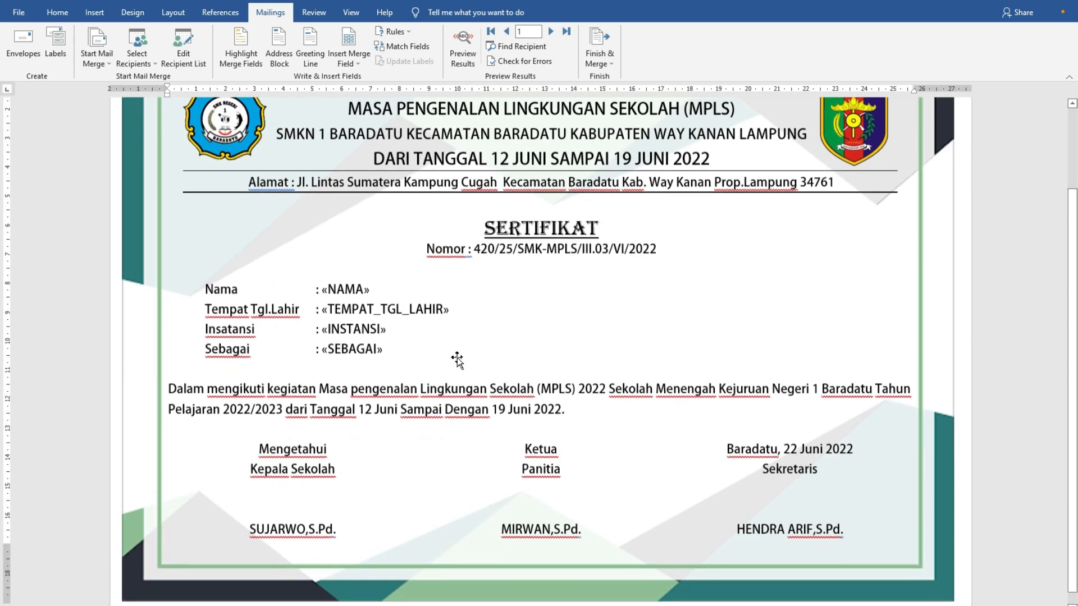
{"action": "scroll", "coordinate": [457, 357], "scroll_direction": "up", "scroll_amount": 2}
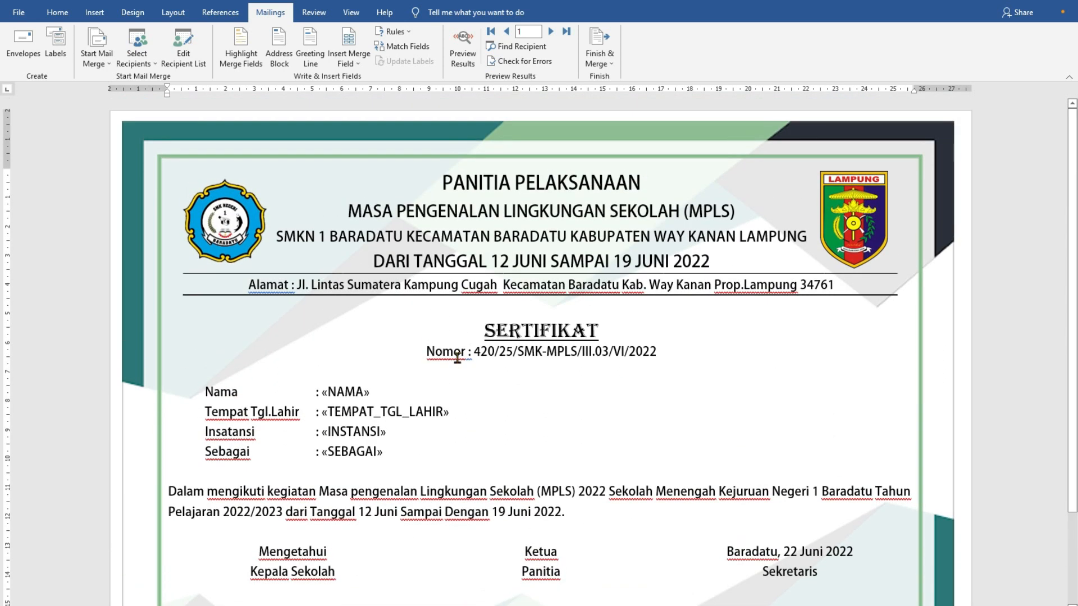
{"action": "scroll", "coordinate": [427, 370], "scroll_direction": "down", "scroll_amount": 2}
{"action": "scroll", "coordinate": [416, 387], "scroll_direction": "up", "scroll_amount": 2}
{"action": "scroll", "coordinate": [416, 388], "scroll_direction": "down", "scroll_amount": 2}
{"action": "scroll", "coordinate": [487, 414], "scroll_direction": "up", "scroll_amount": 2}
{"action": "scroll", "coordinate": [487, 414], "scroll_direction": "down", "scroll_amount": 3}
{"action": "scroll", "coordinate": [487, 414], "scroll_direction": "up", "scroll_amount": 3}
{"action": "scroll", "coordinate": [451, 473], "scroll_direction": "down", "scroll_amount": 3}
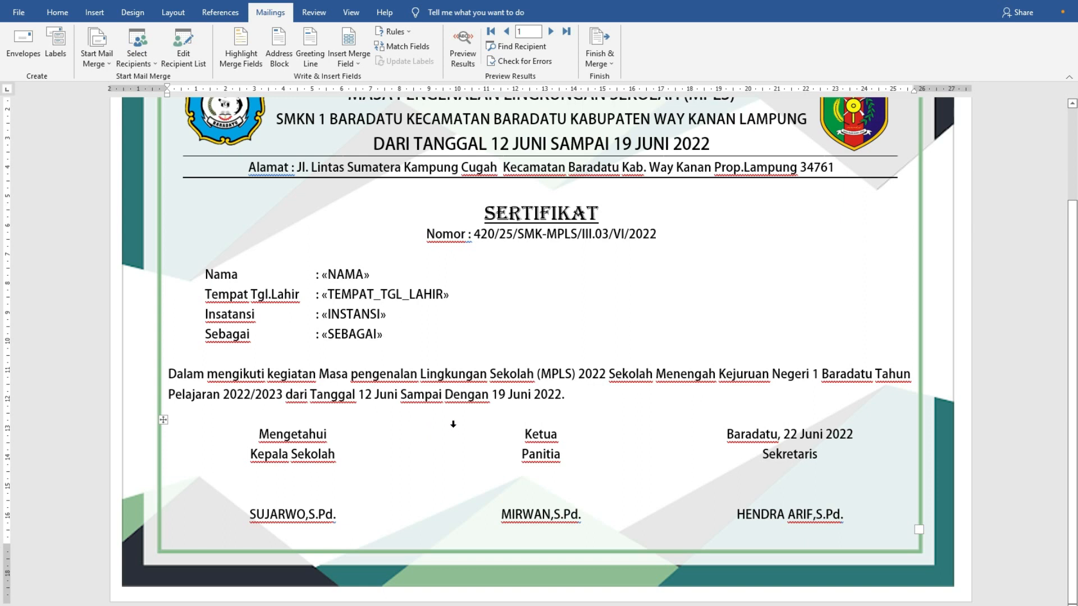
{"action": "scroll", "coordinate": [378, 451], "scroll_direction": "up", "scroll_amount": 2}
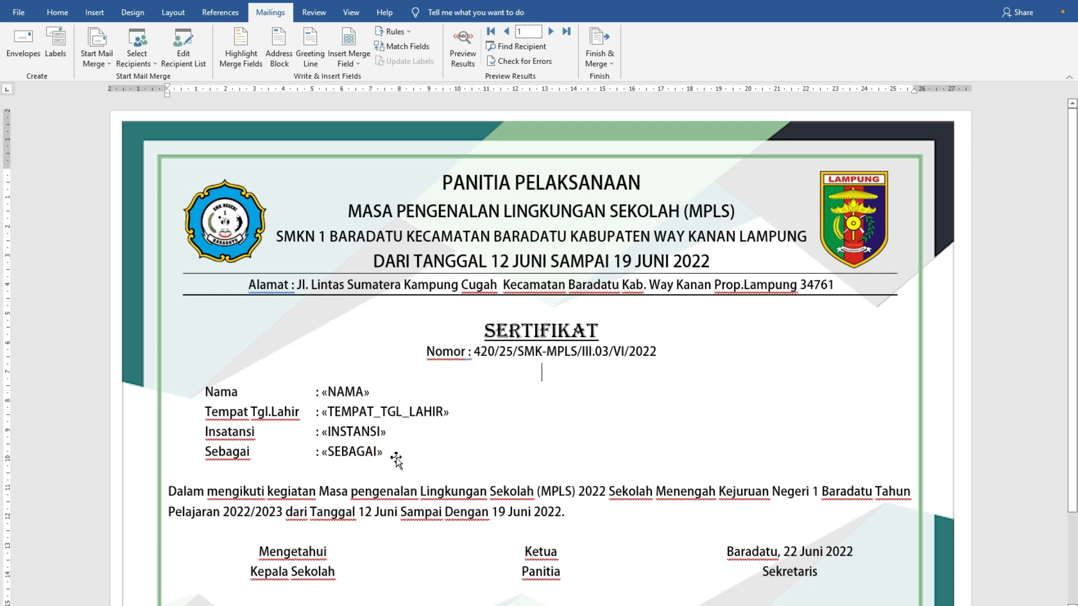
{"action": "scroll", "coordinate": [346, 447], "scroll_direction": "down", "scroll_amount": 2}
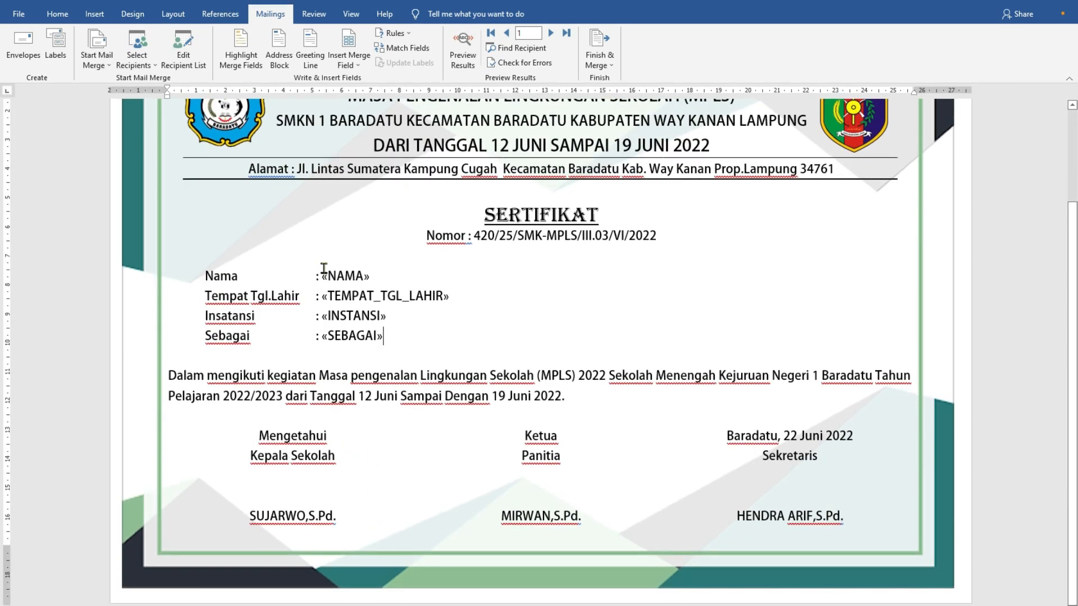
{"action": "scroll", "coordinate": [427, 359], "scroll_direction": "up", "scroll_amount": 2}
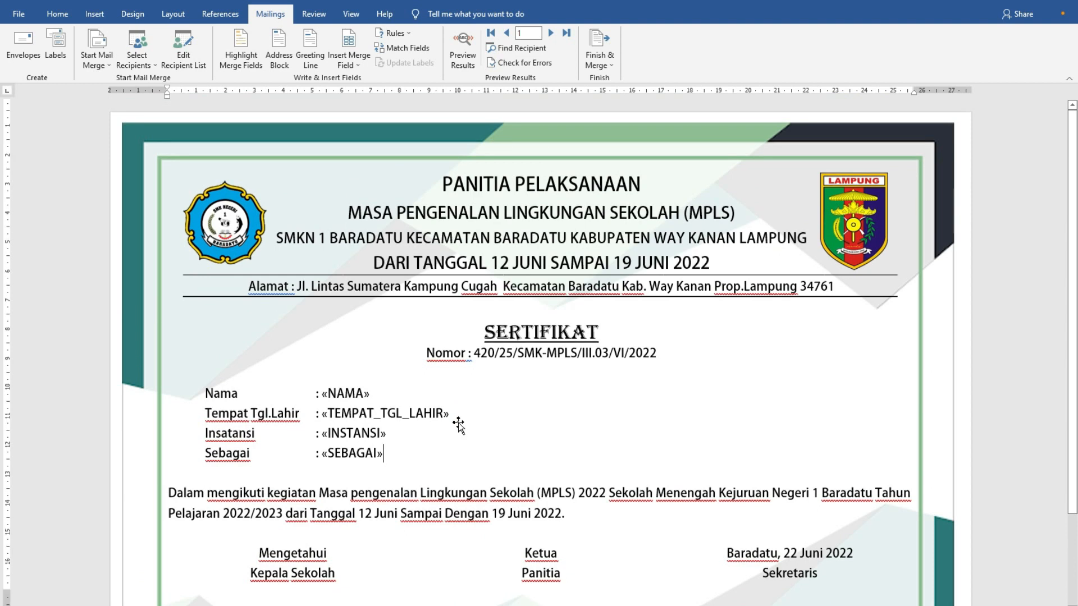
{"action": "scroll", "coordinate": [458, 405], "scroll_direction": "down", "scroll_amount": 2}
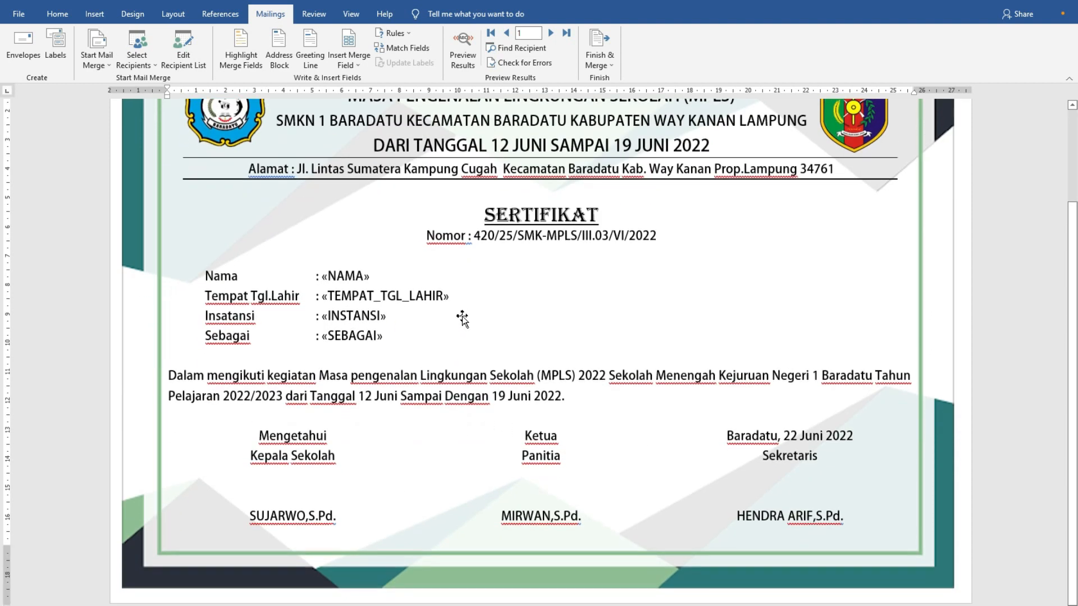